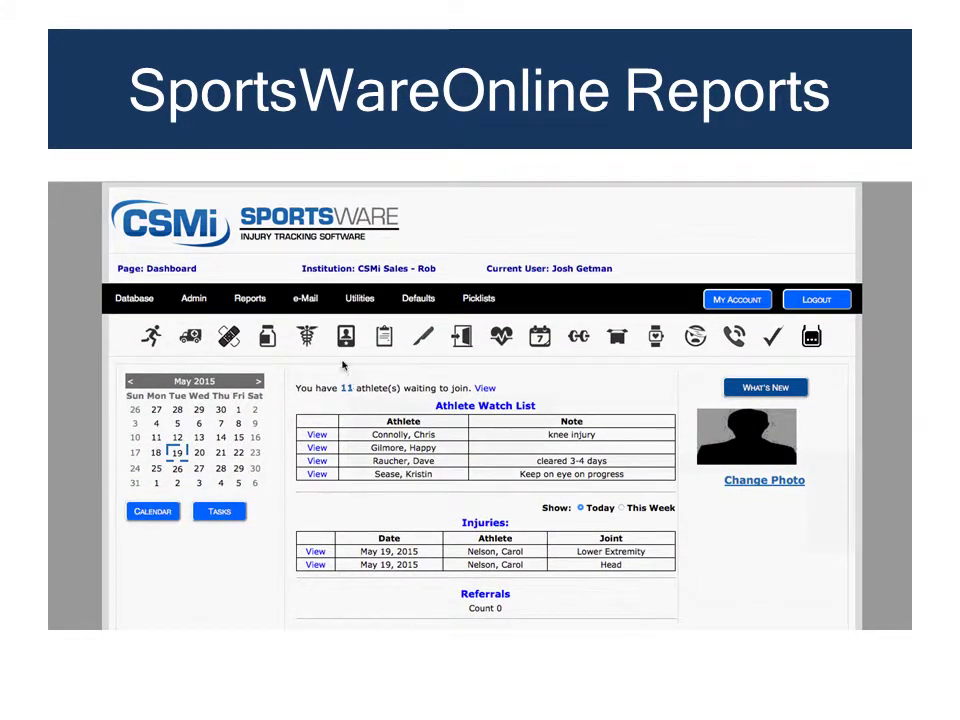
Look over the standard report types, then close the standard report criteria page
{"action": "mouse_move", "coordinate": [254, 299]}
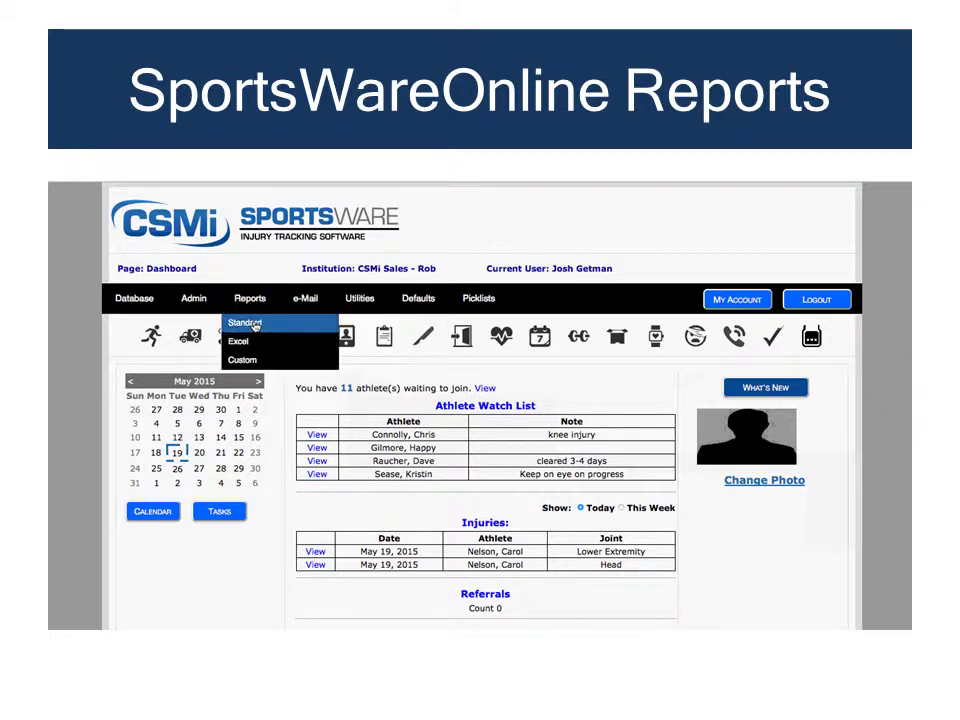
{"action": "left_click", "coordinate": [245, 323]}
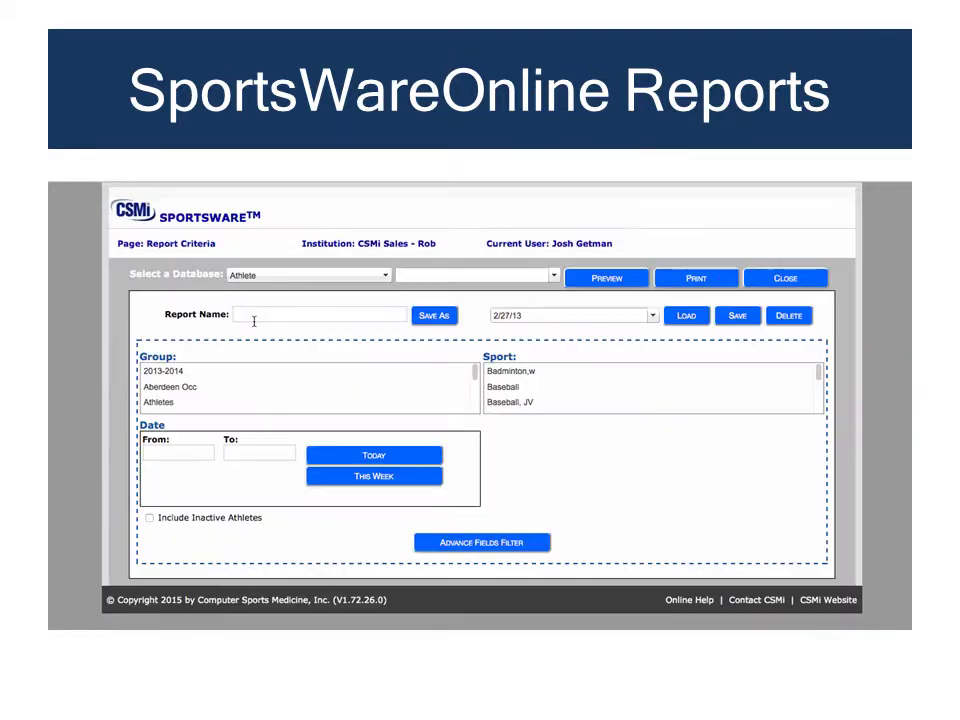
{"action": "left_click", "coordinate": [555, 276]}
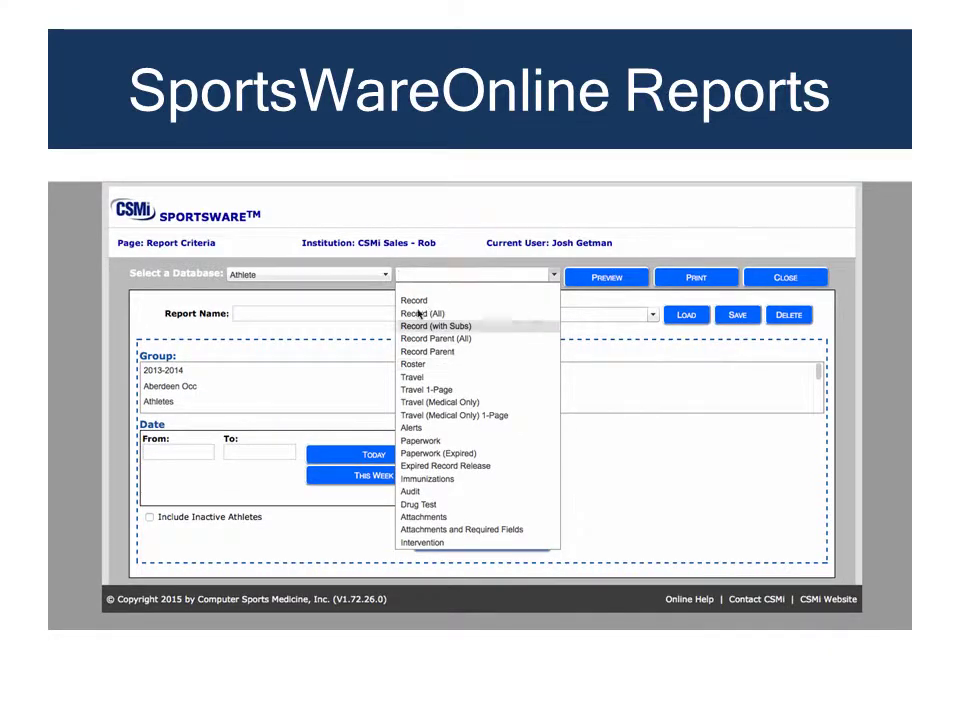
{"action": "left_click", "coordinate": [789, 278]}
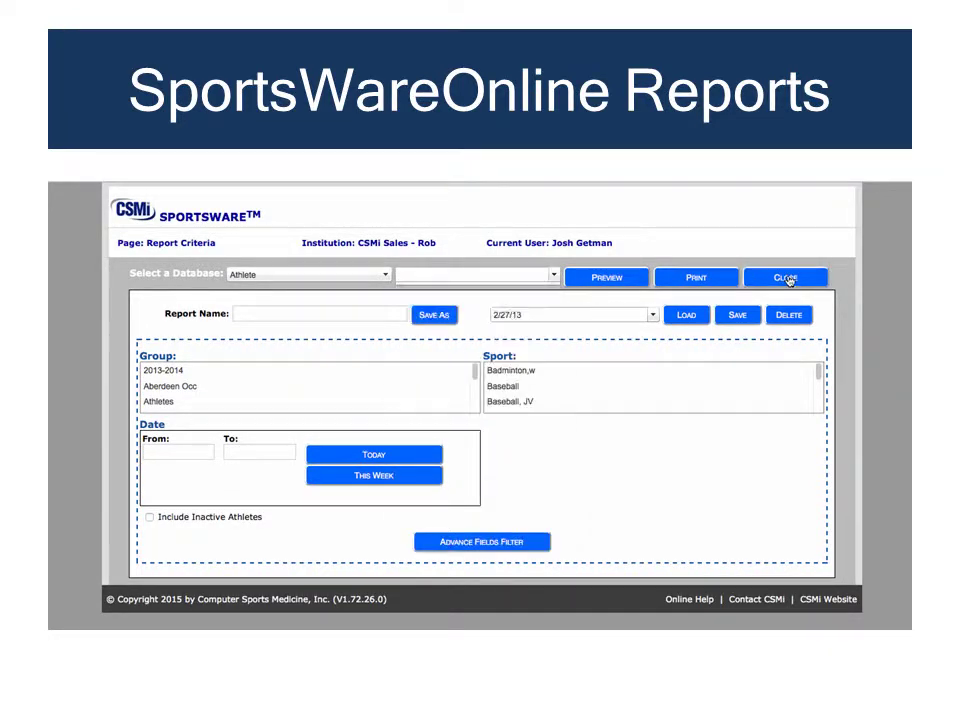
Start a custom report on the athlete database with A1_Address2 as a column
{"action": "mouse_move", "coordinate": [232, 300]}
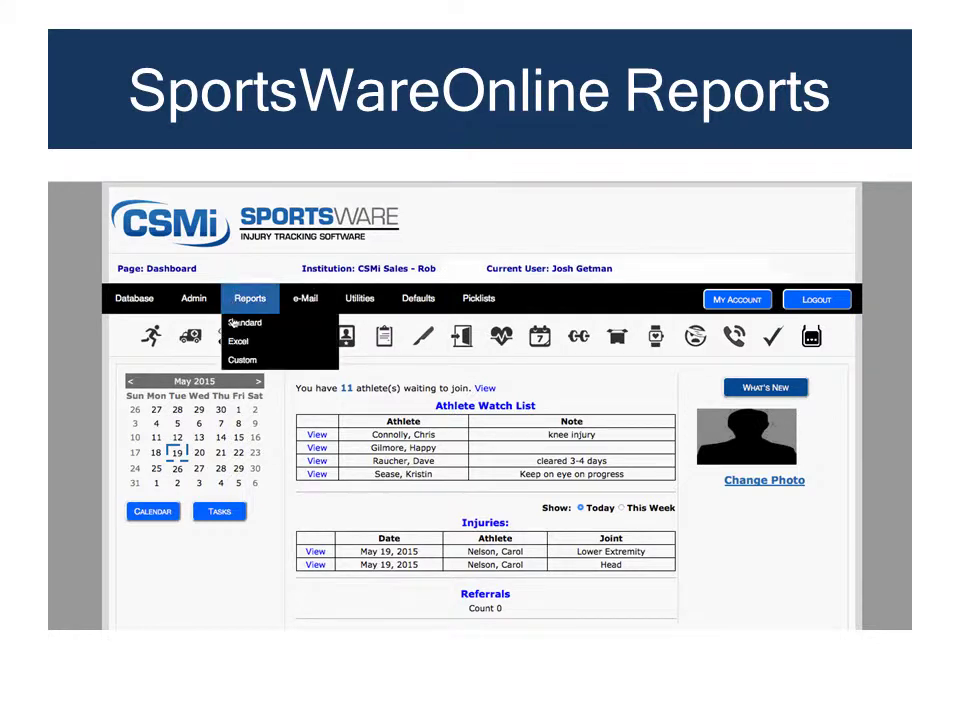
{"action": "left_click", "coordinate": [242, 362]}
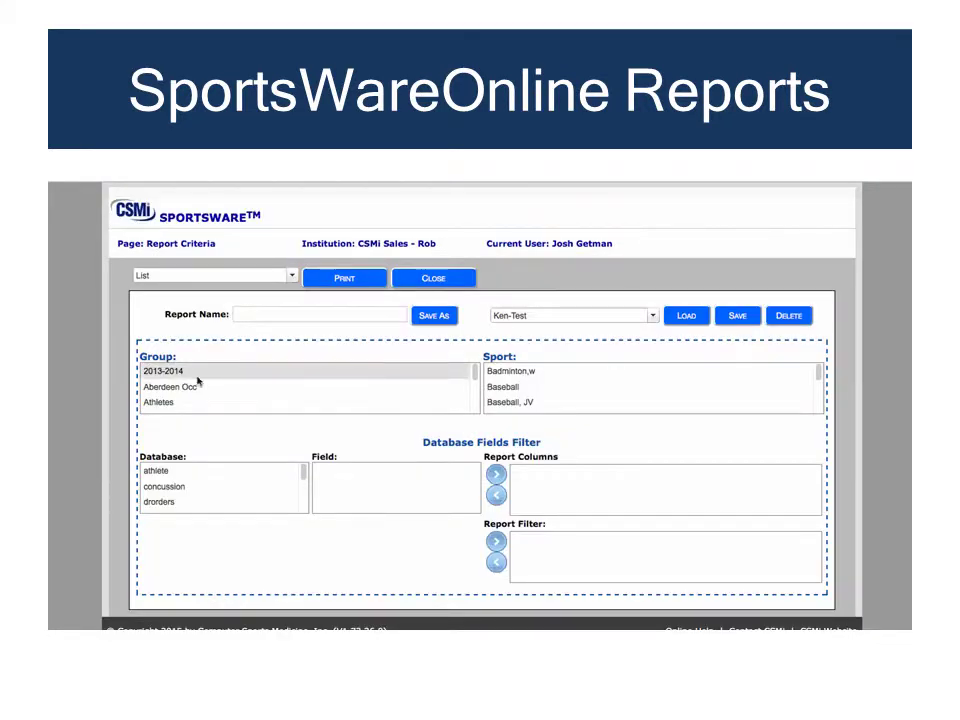
{"action": "left_click", "coordinate": [167, 471]}
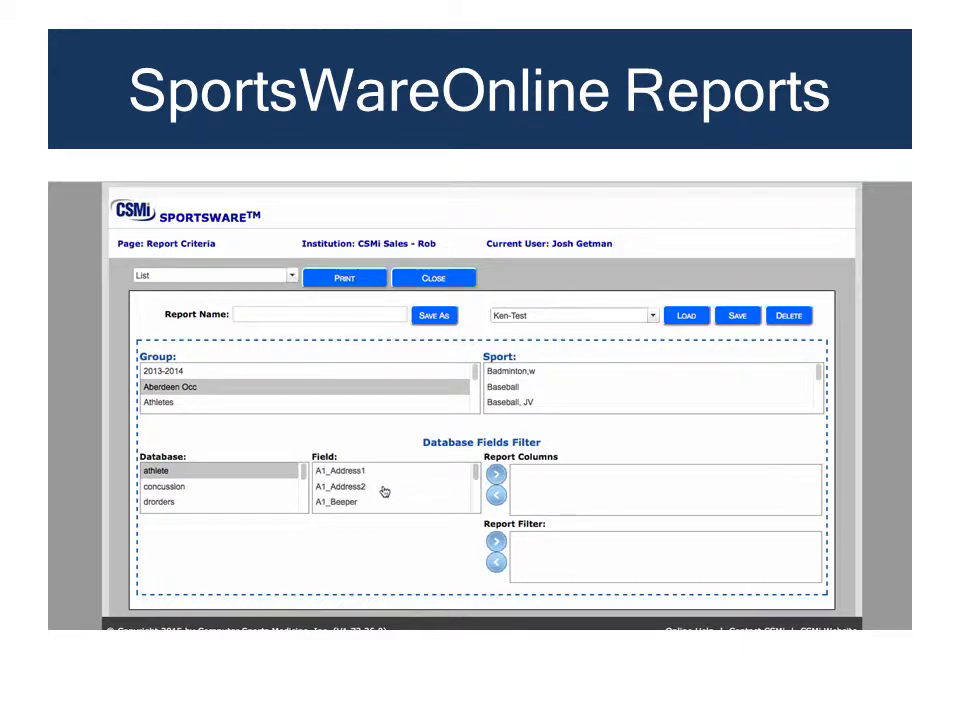
{"action": "left_click", "coordinate": [375, 490]}
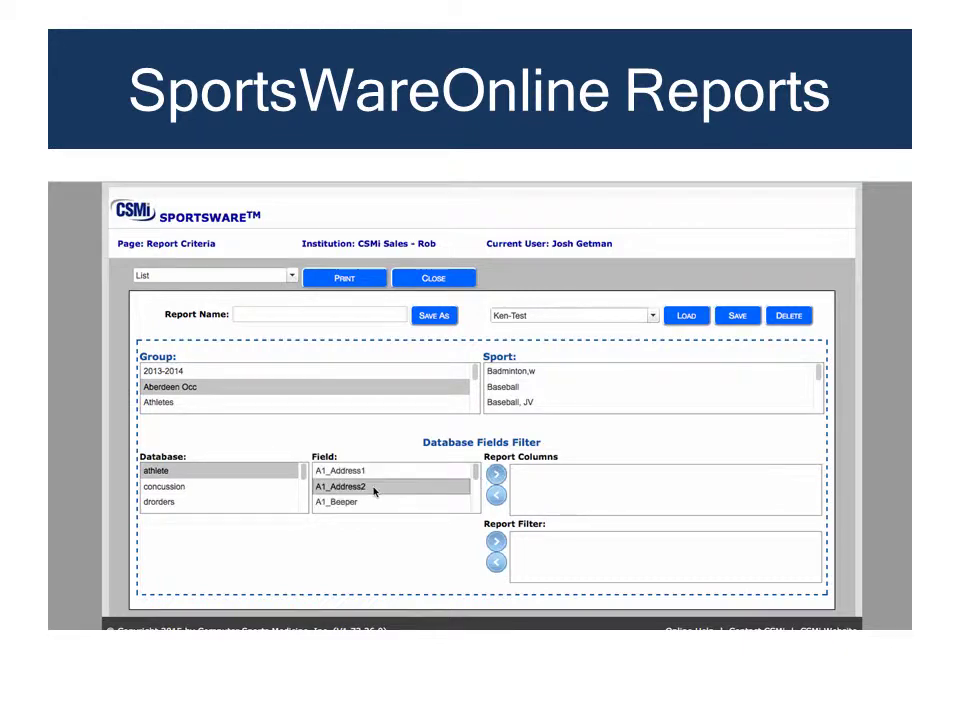
{"action": "left_click", "coordinate": [497, 477]}
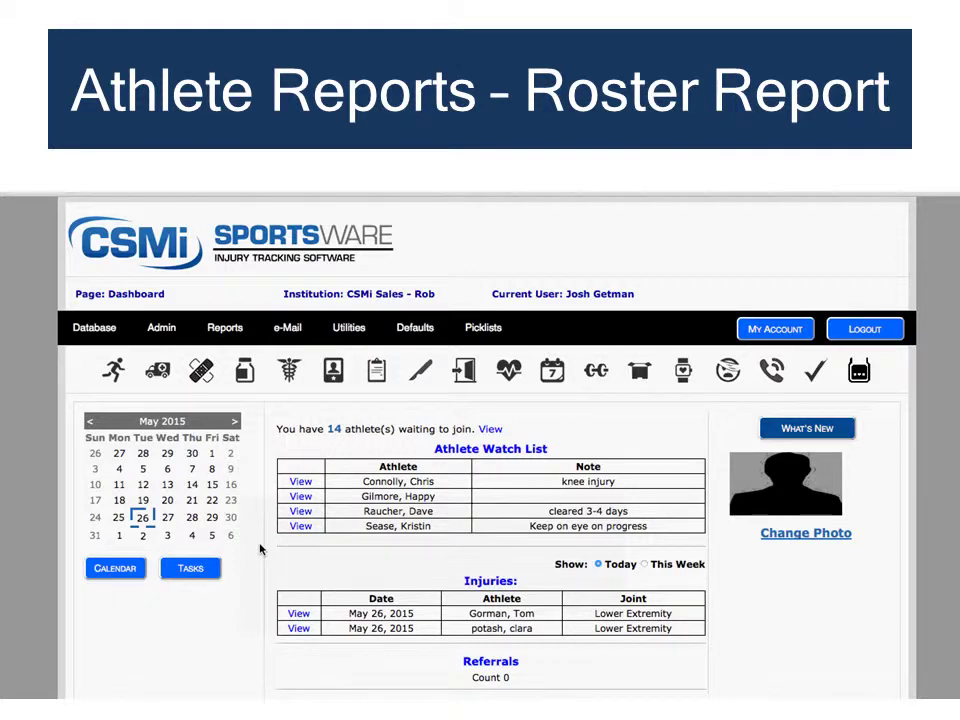
Preview a standard Roster report on the Athlete database for Baseball only
{"action": "left_click", "coordinate": [240, 334]}
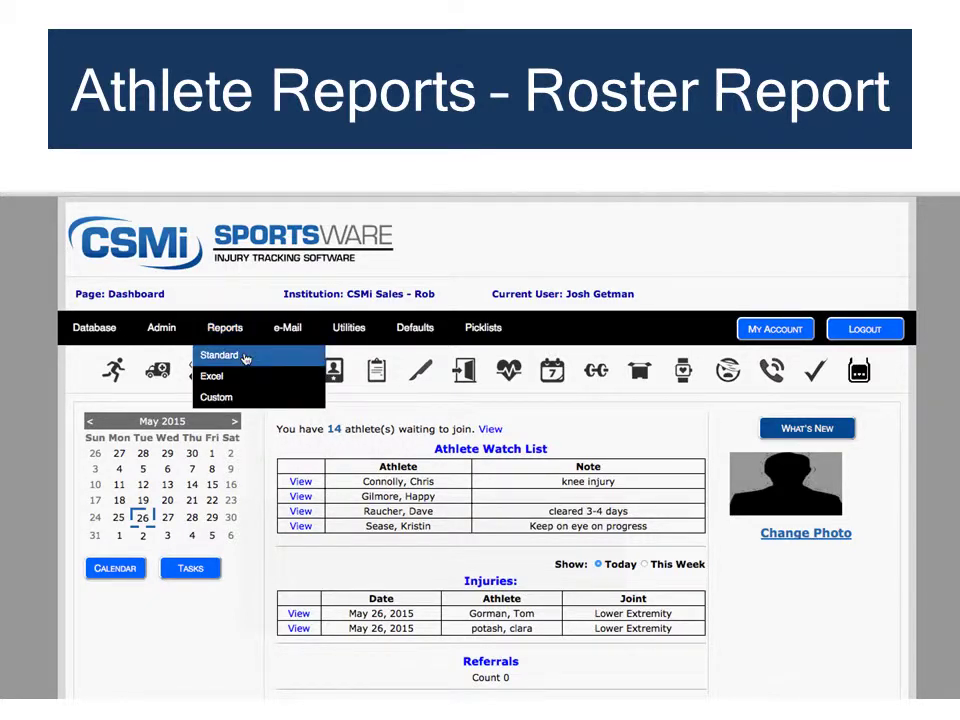
{"action": "left_click", "coordinate": [245, 358]}
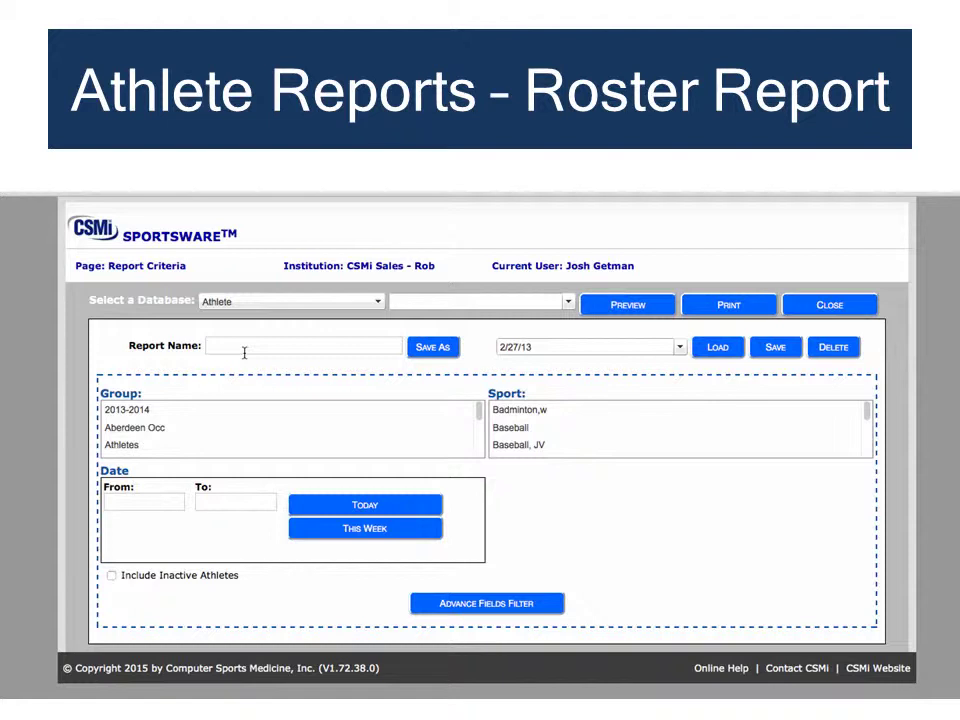
{"action": "left_click", "coordinate": [379, 303]}
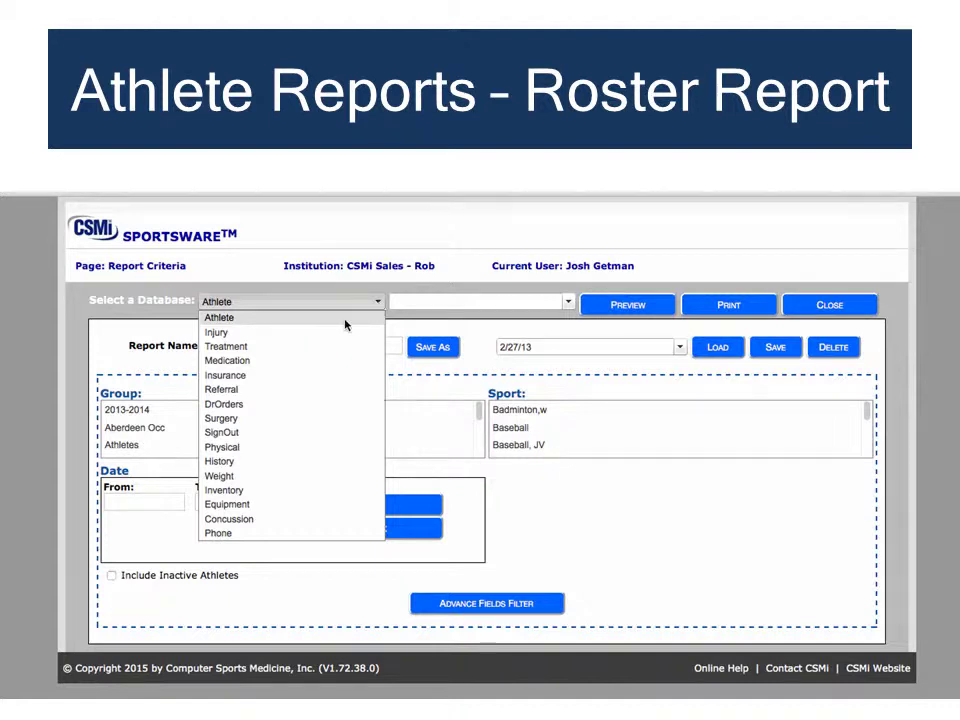
{"action": "left_click", "coordinate": [345, 324]}
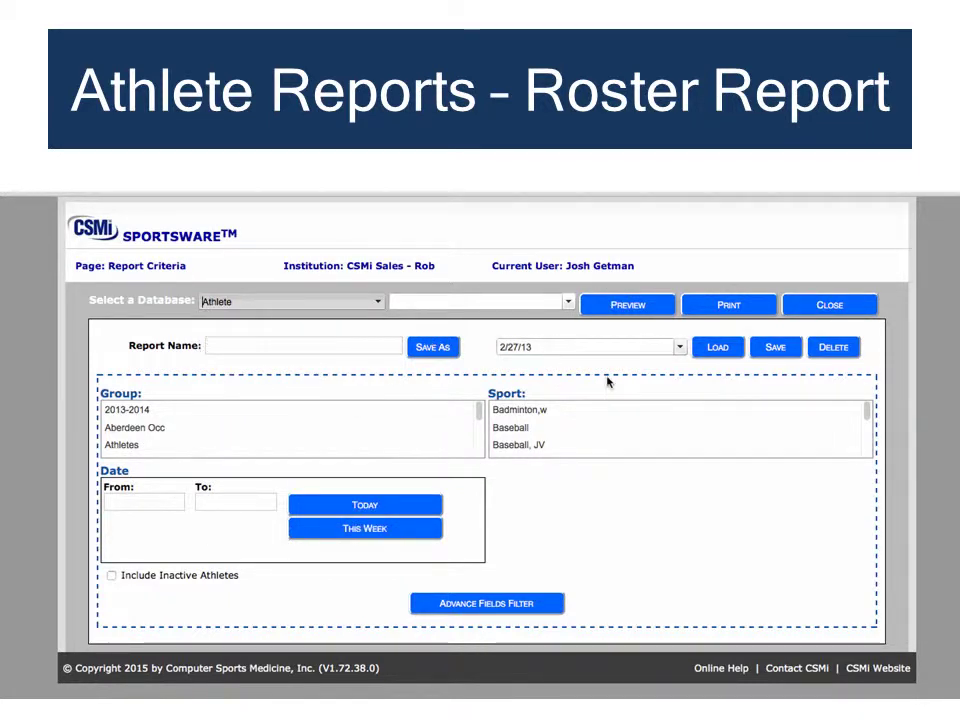
{"action": "left_click", "coordinate": [570, 310]}
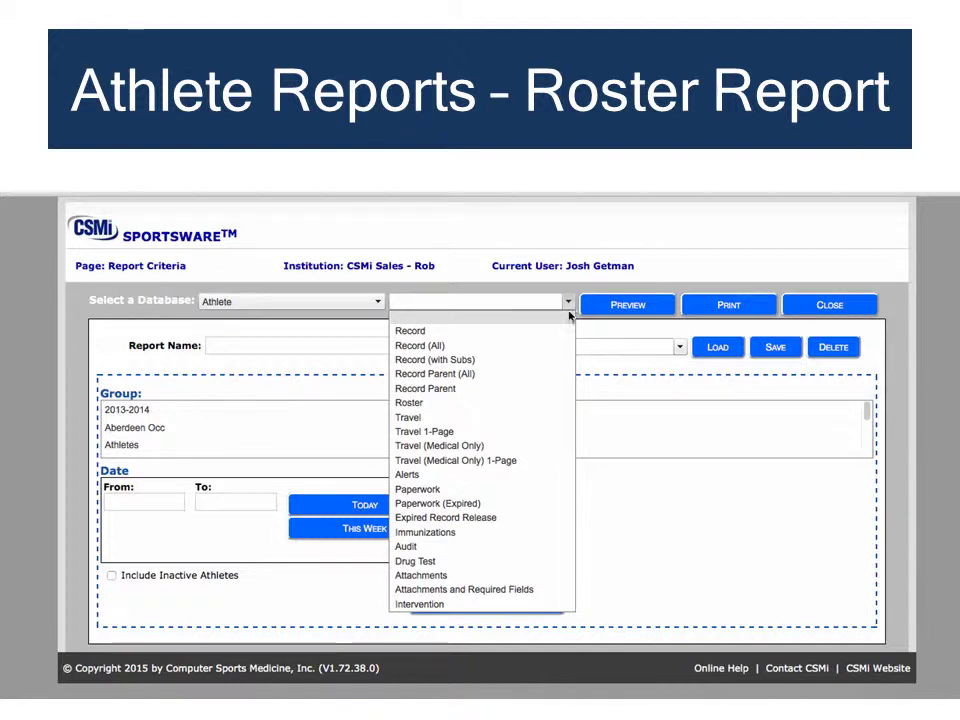
{"action": "left_click", "coordinate": [509, 405]}
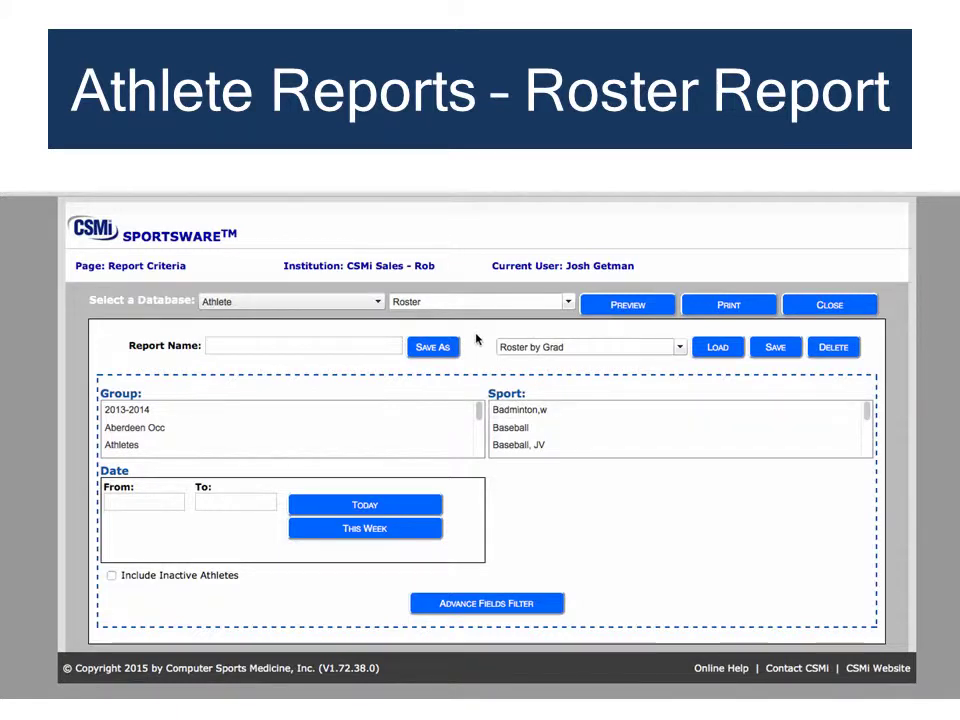
{"action": "left_click", "coordinate": [514, 430]}
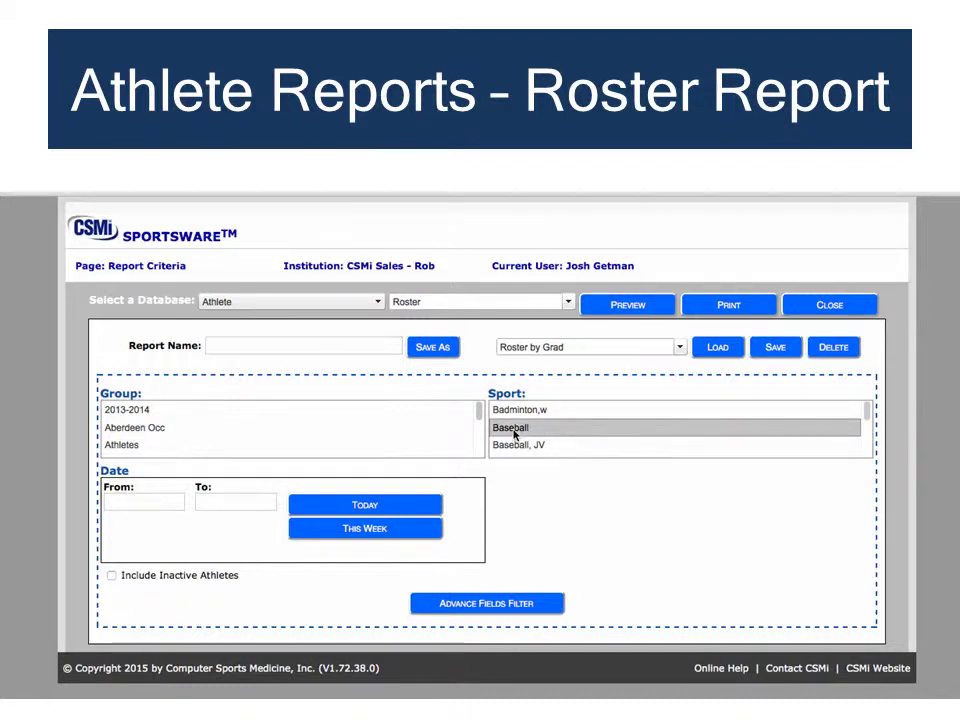
{"action": "left_click", "coordinate": [635, 306]}
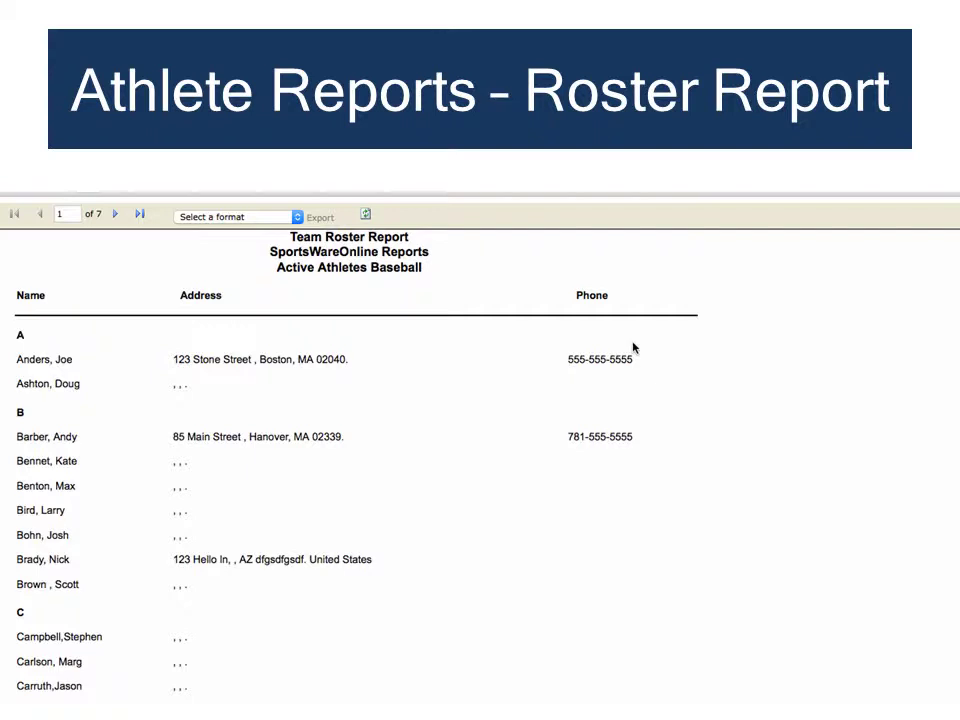
Check the export formats available for the 7-page Baseball Team Roster Report
{"action": "left_click", "coordinate": [296, 217]}
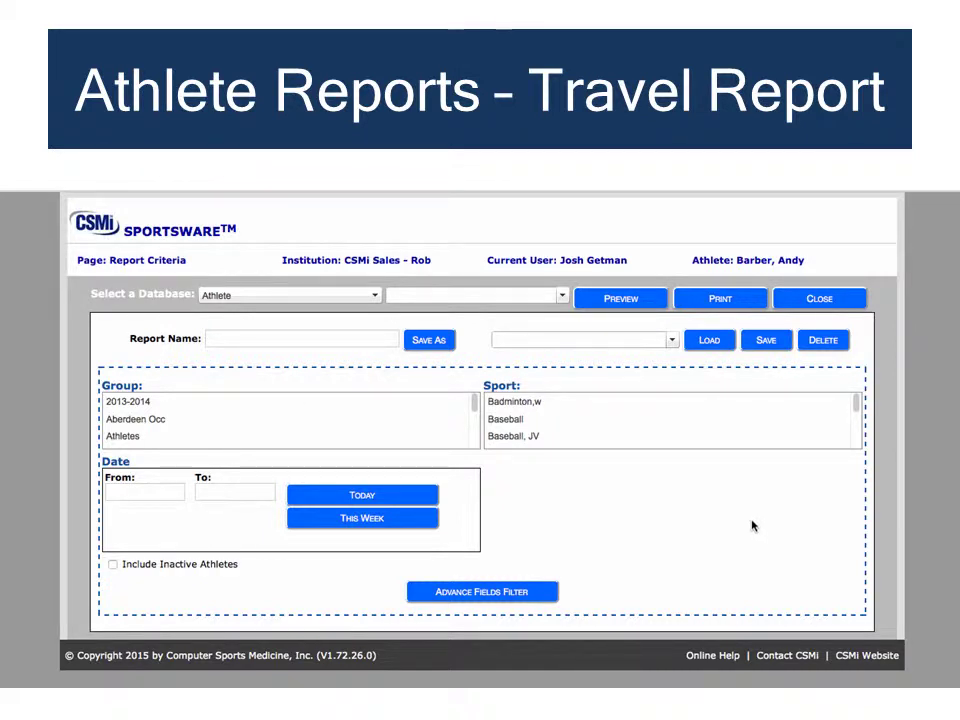
Preview the Athlete Travel report for Baseball athletes
{"action": "left_click", "coordinate": [374, 298]}
{"action": "left_click", "coordinate": [364, 312]}
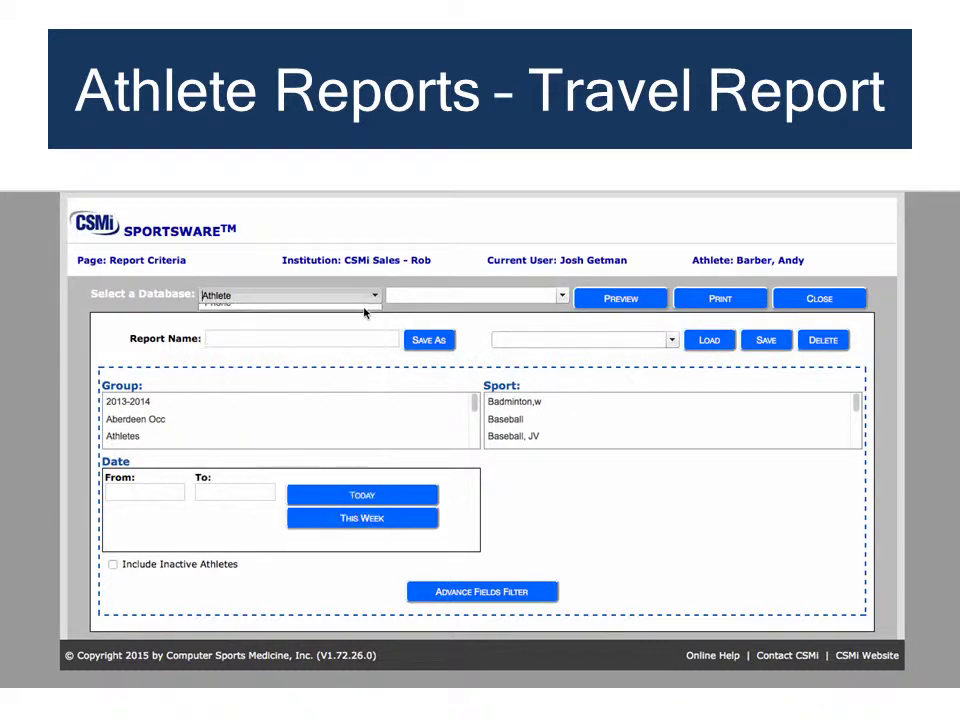
{"action": "left_click", "coordinate": [561, 297]}
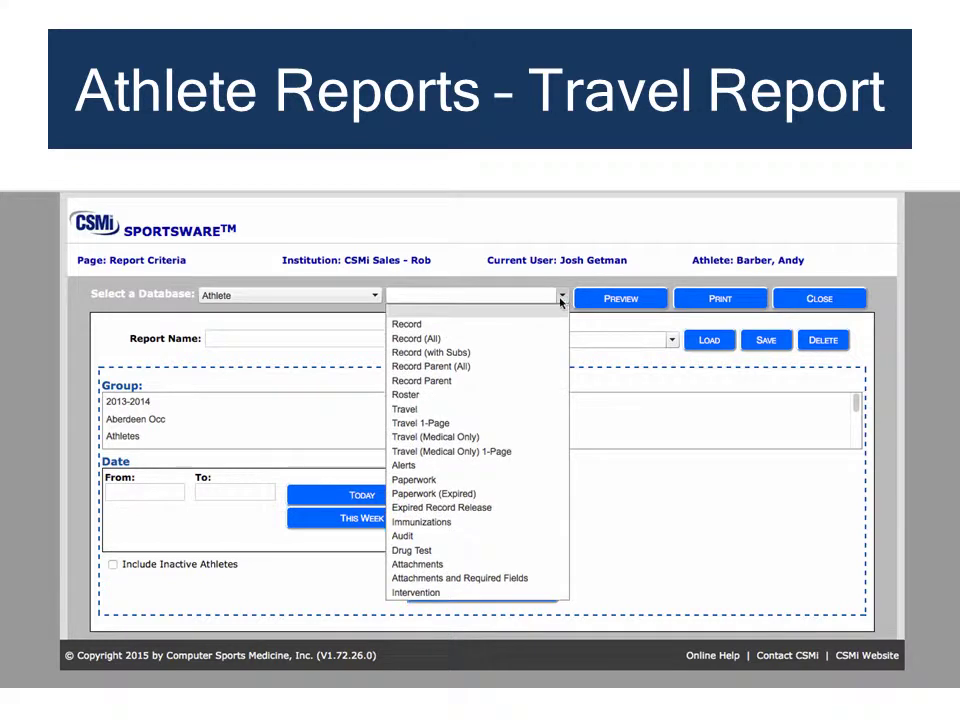
{"action": "left_click", "coordinate": [502, 419]}
{"action": "left_click", "coordinate": [503, 420]}
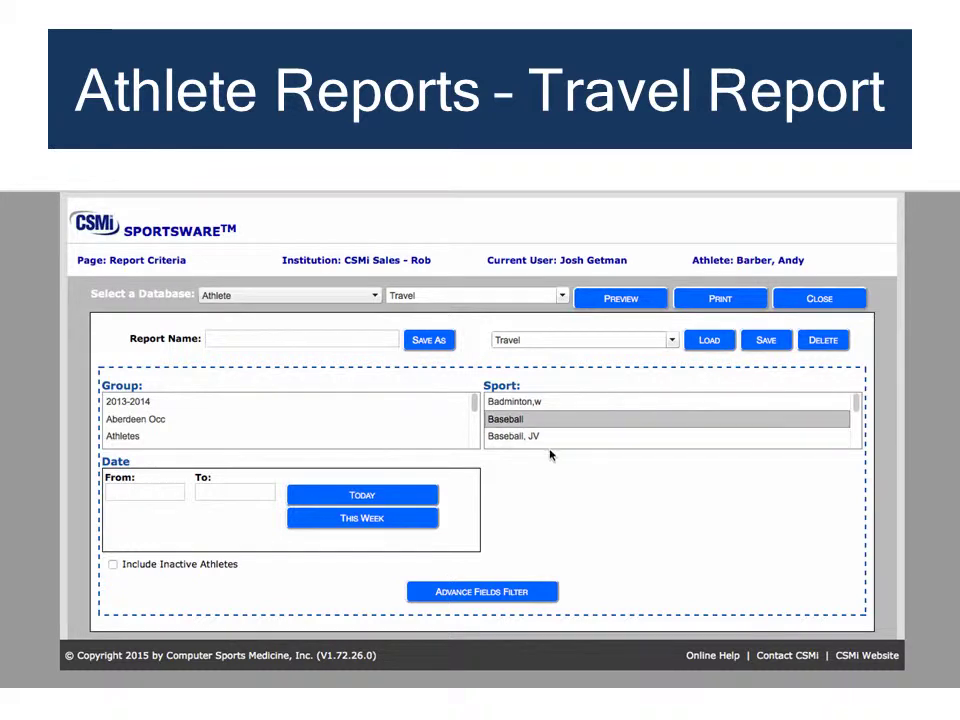
{"action": "left_click", "coordinate": [627, 300]}
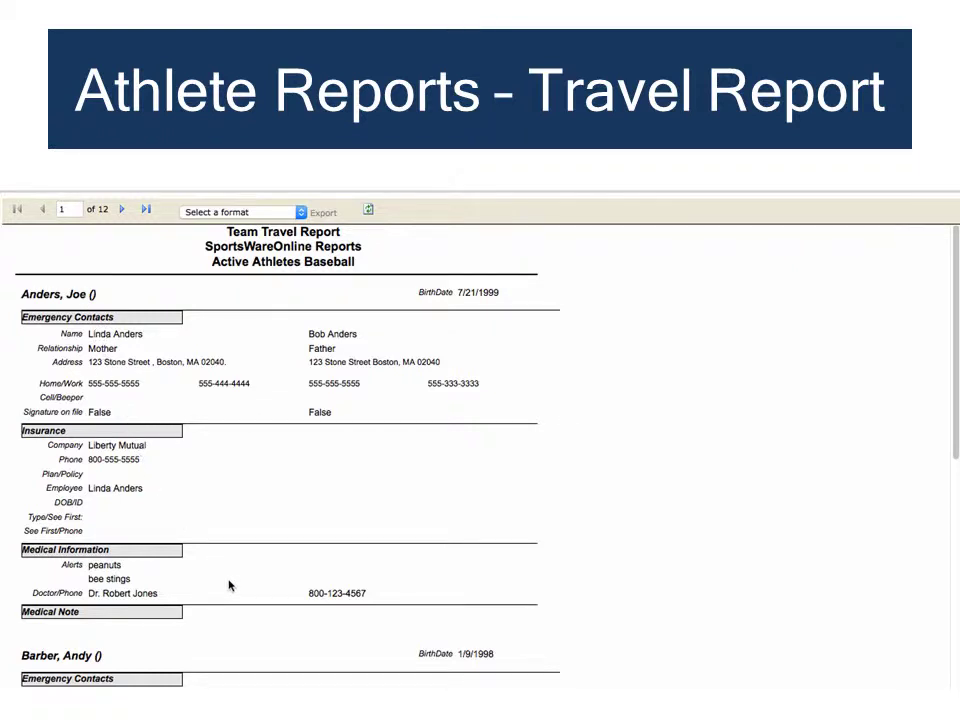
Preview the Baseball travel report in its Travel 1-Page version
{"action": "scroll", "coordinate": [247, 511], "scroll_direction": "down", "scroll_amount": 3}
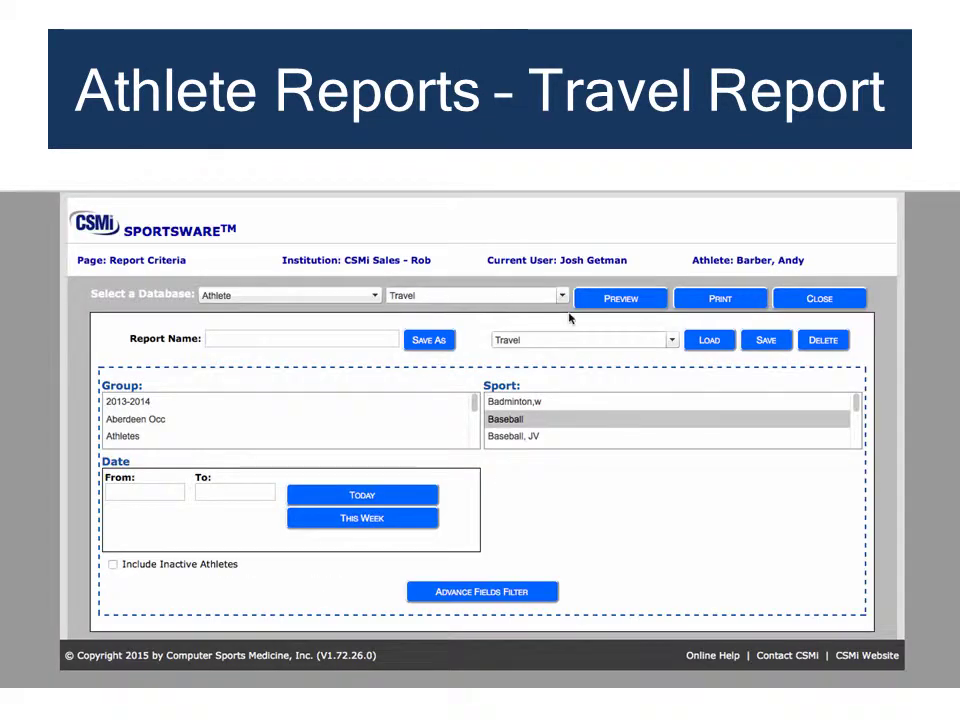
{"action": "left_click", "coordinate": [561, 297]}
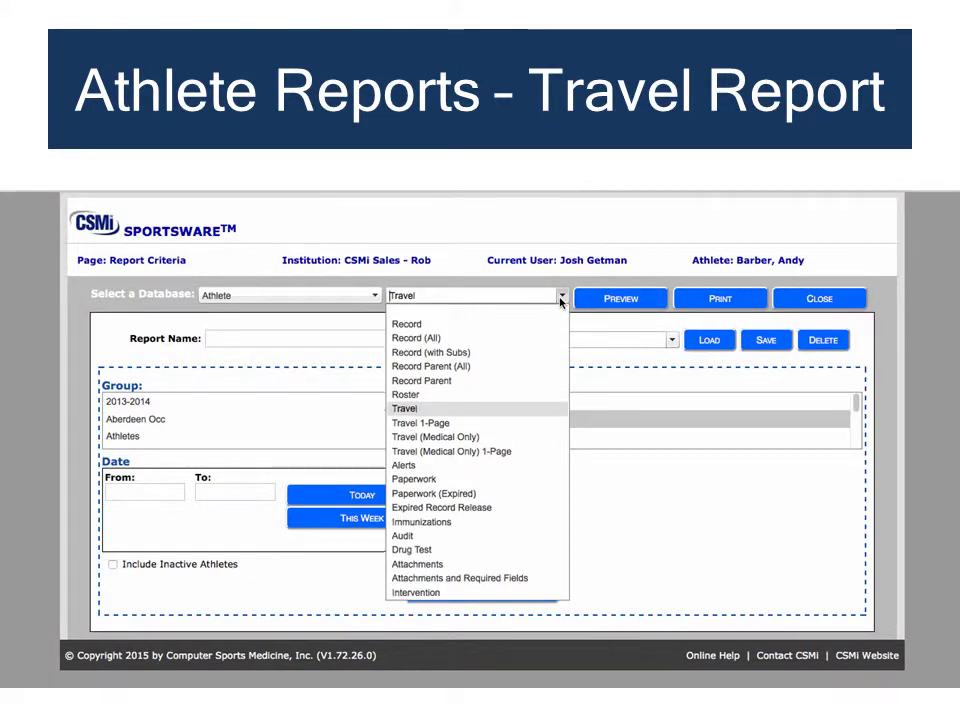
{"action": "left_click", "coordinate": [533, 424]}
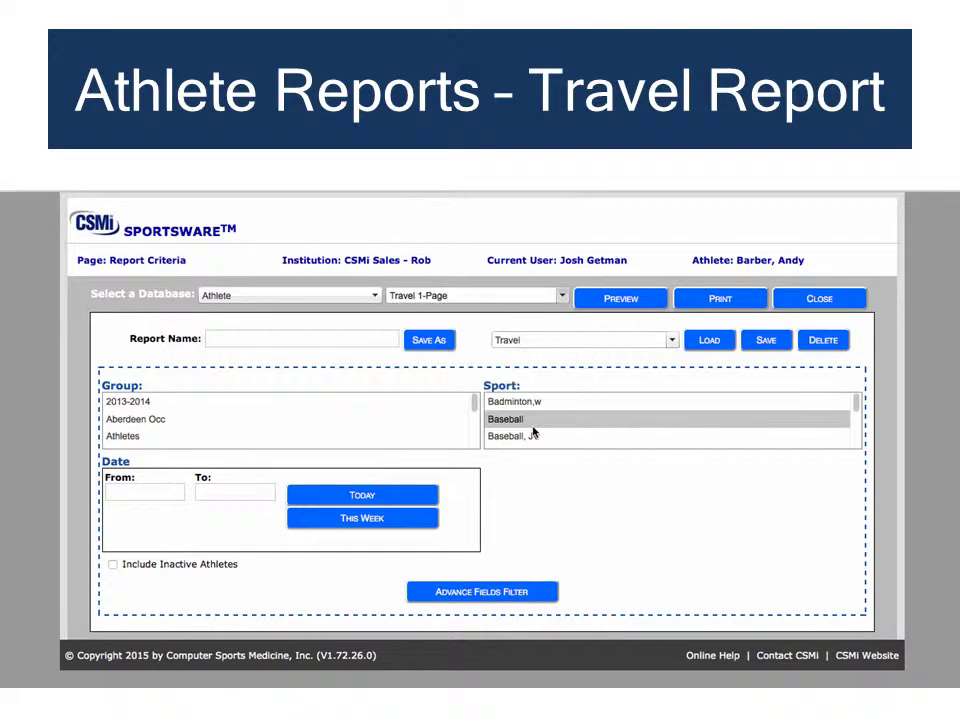
{"action": "left_click", "coordinate": [624, 300]}
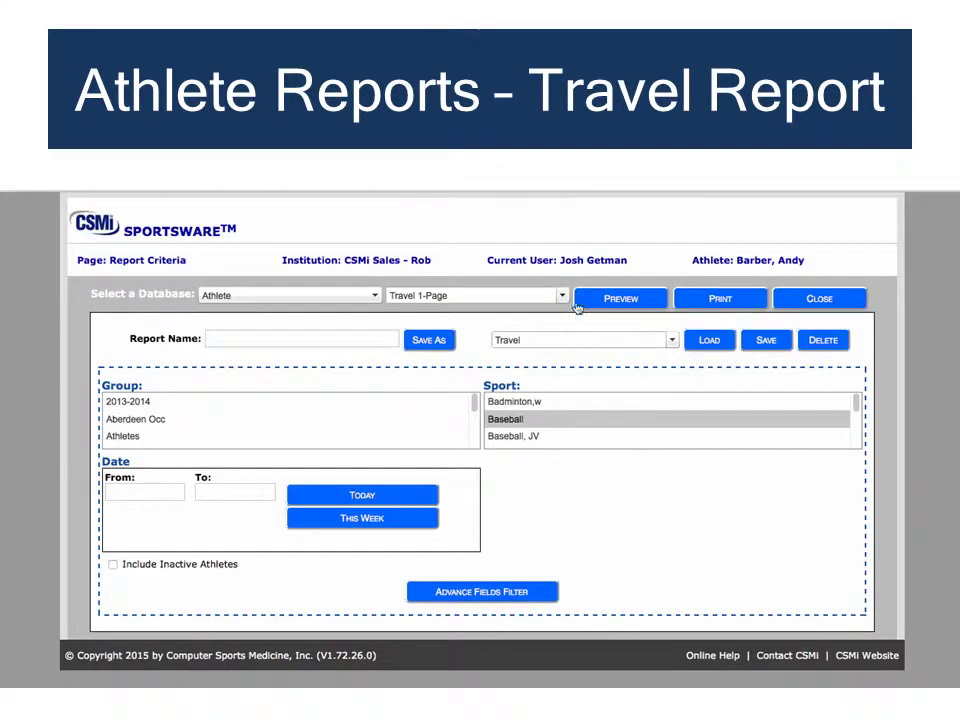
Preview the Baseball travel report in its Travel (Medical Only) version
{"action": "left_click", "coordinate": [562, 296]}
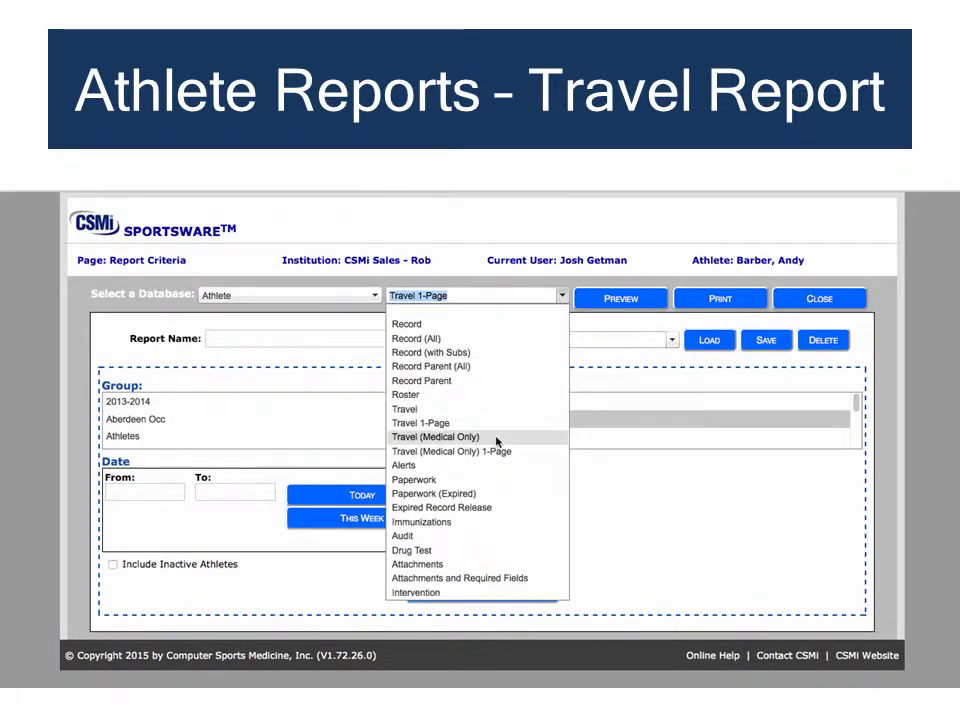
{"action": "left_click", "coordinate": [480, 437]}
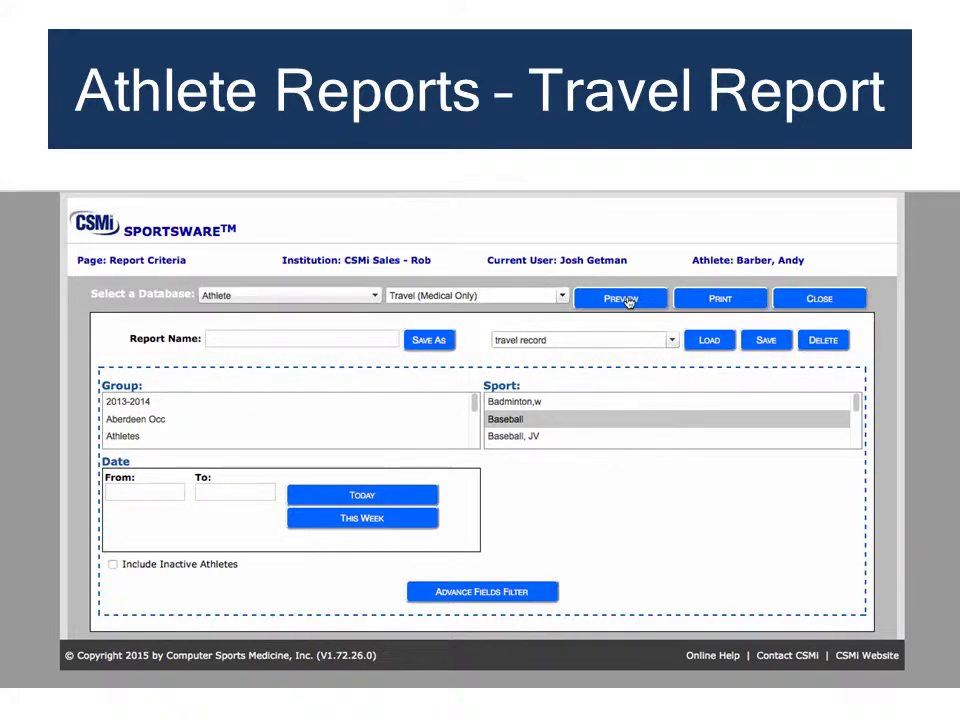
{"action": "left_click", "coordinate": [622, 299]}
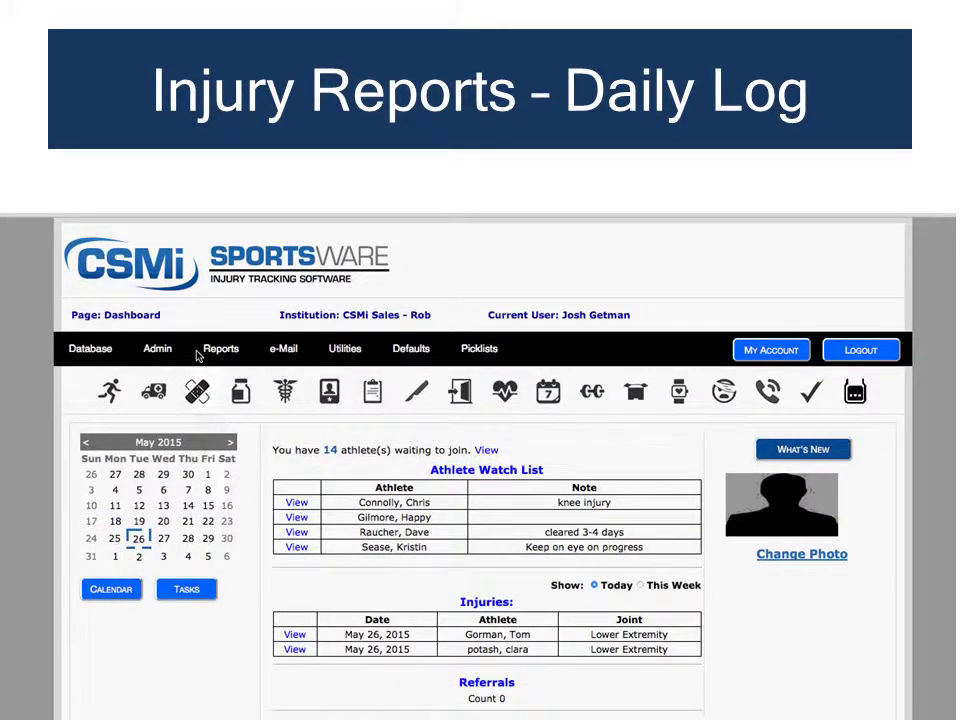
Preview the Injury Daily Log report for this week, 05/24/2015 to 05/30/2015
{"action": "mouse_move", "coordinate": [205, 352]}
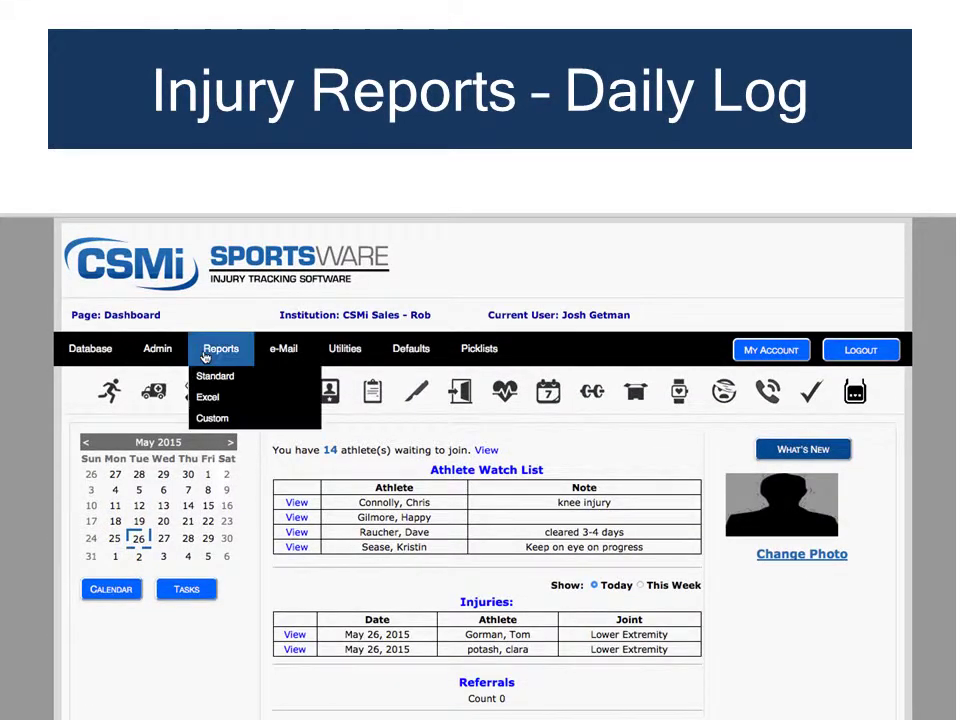
{"action": "left_click", "coordinate": [216, 376]}
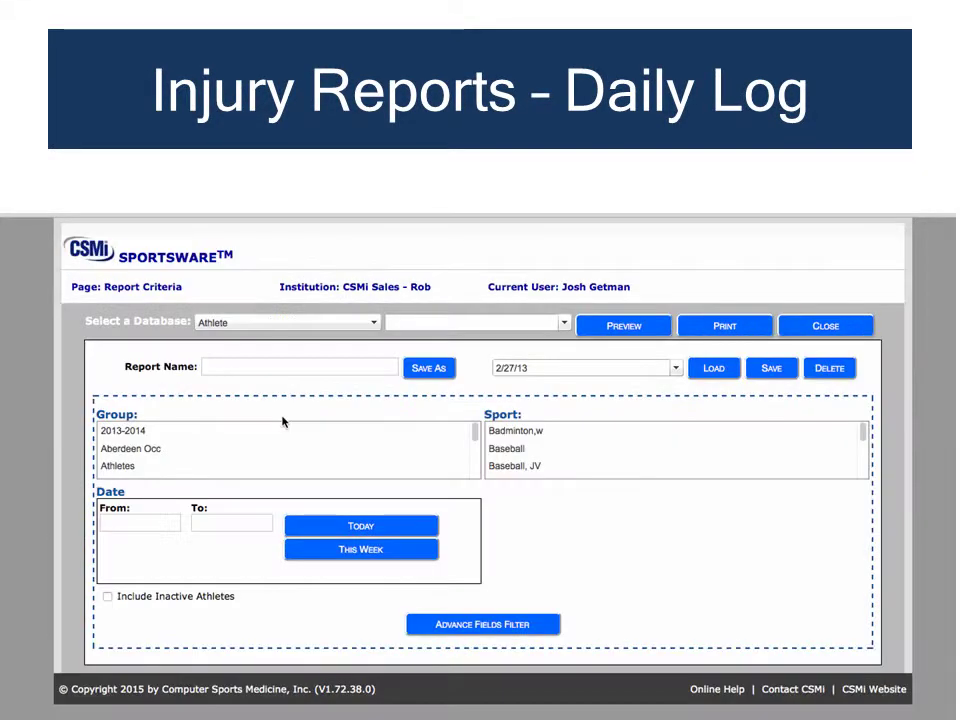
{"action": "left_click", "coordinate": [372, 323]}
{"action": "left_click", "coordinate": [354, 353]}
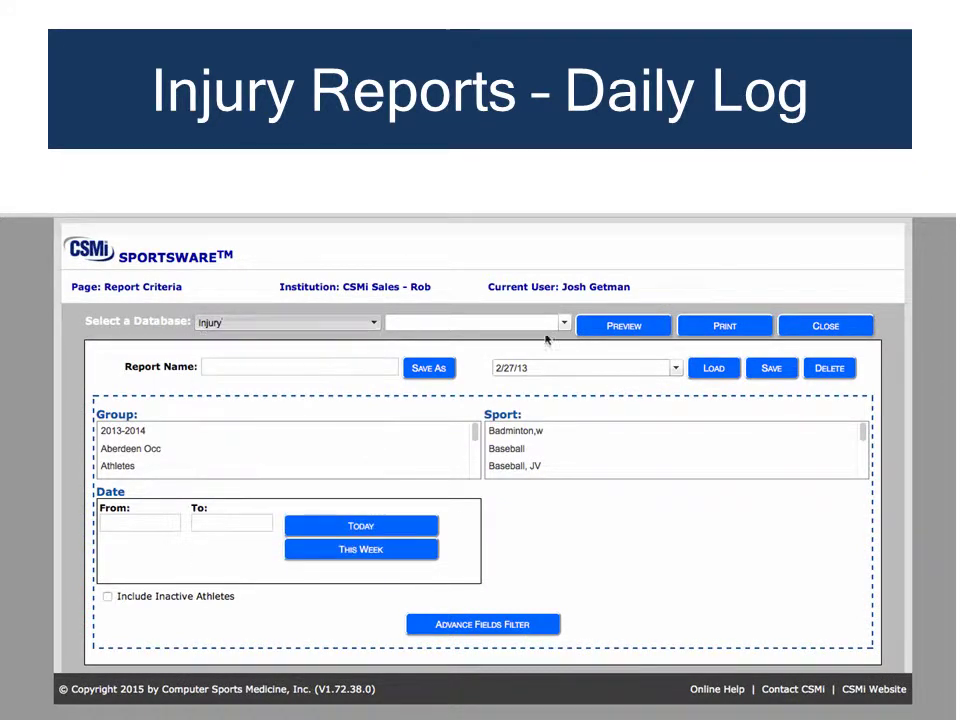
{"action": "left_click", "coordinate": [565, 323]}
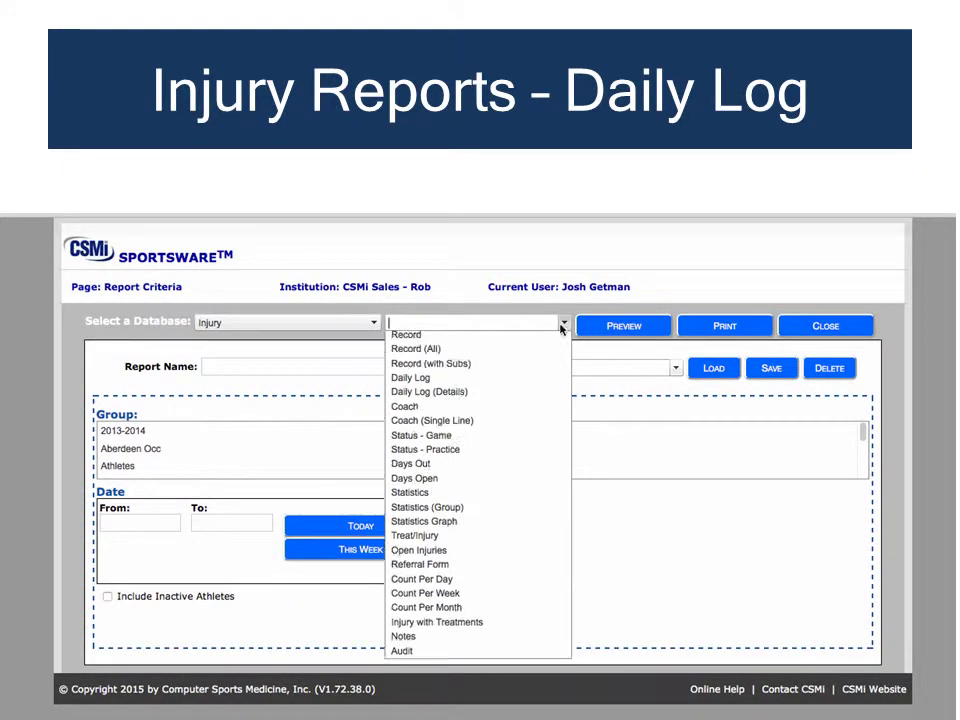
{"action": "left_click", "coordinate": [502, 394]}
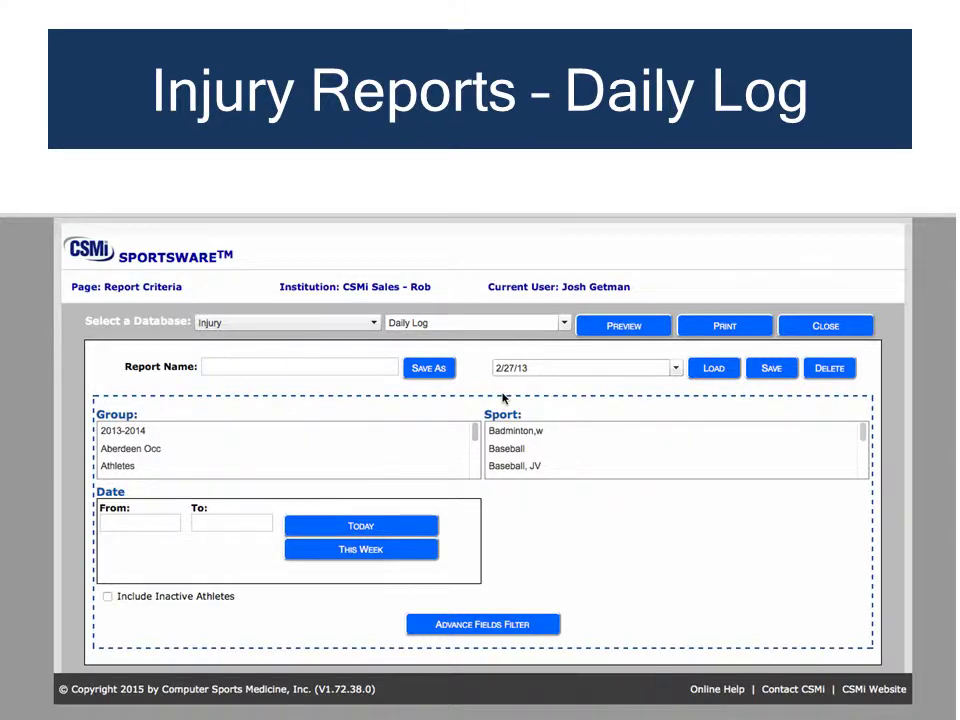
{"action": "left_click", "coordinate": [622, 328]}
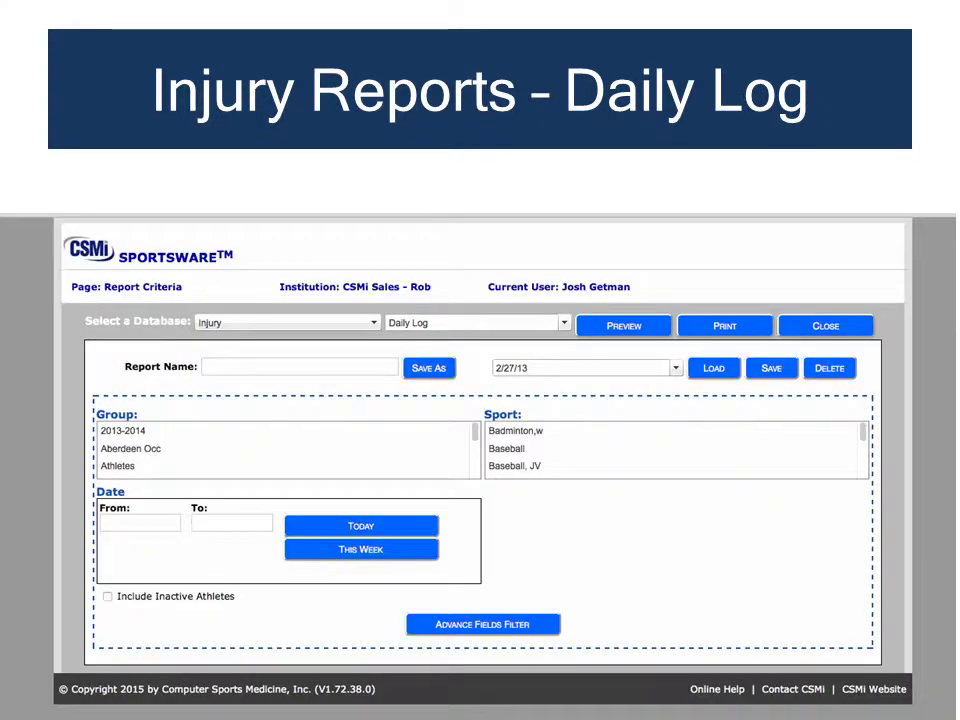
{"action": "left_click", "coordinate": [359, 553]}
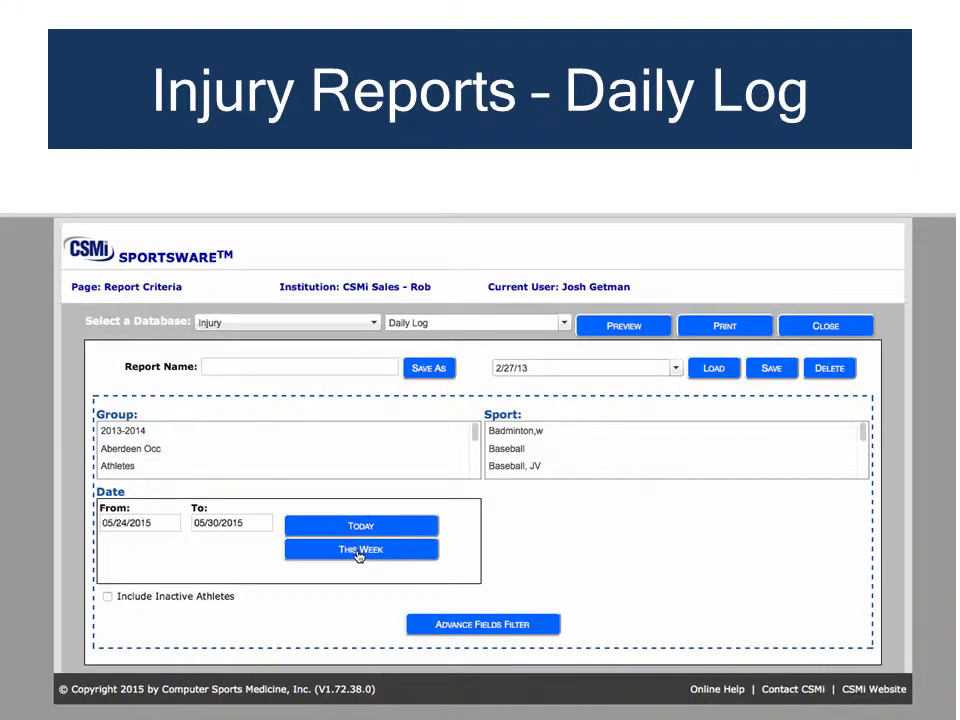
{"action": "left_click", "coordinate": [619, 327]}
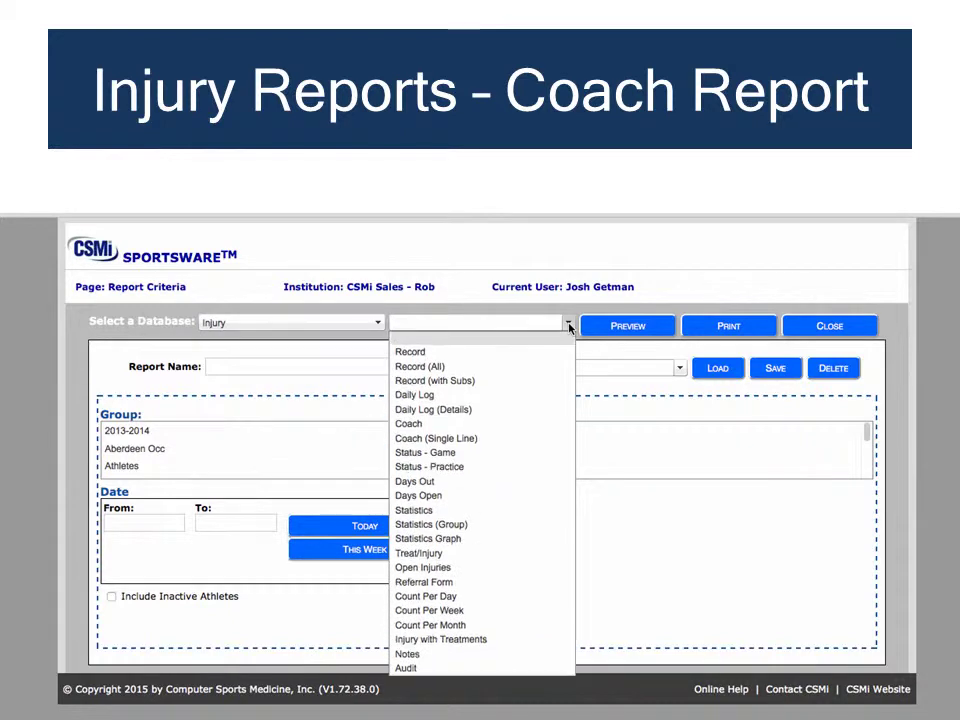
Preview the Coach (Single Line) injury report for Baseball
{"action": "left_click", "coordinate": [507, 439]}
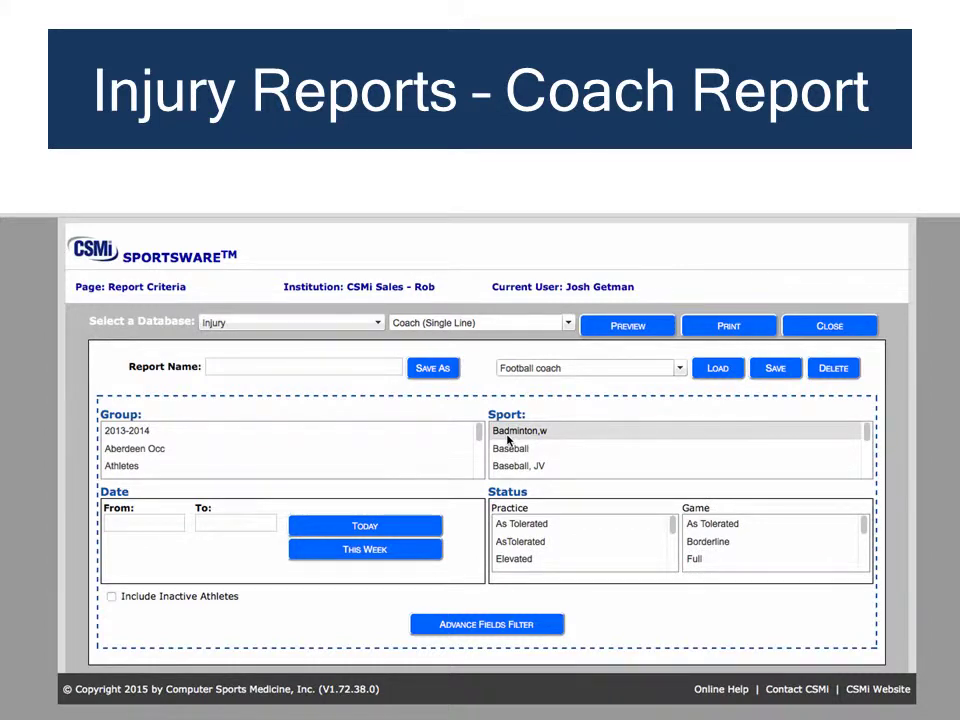
{"action": "left_click", "coordinate": [509, 449]}
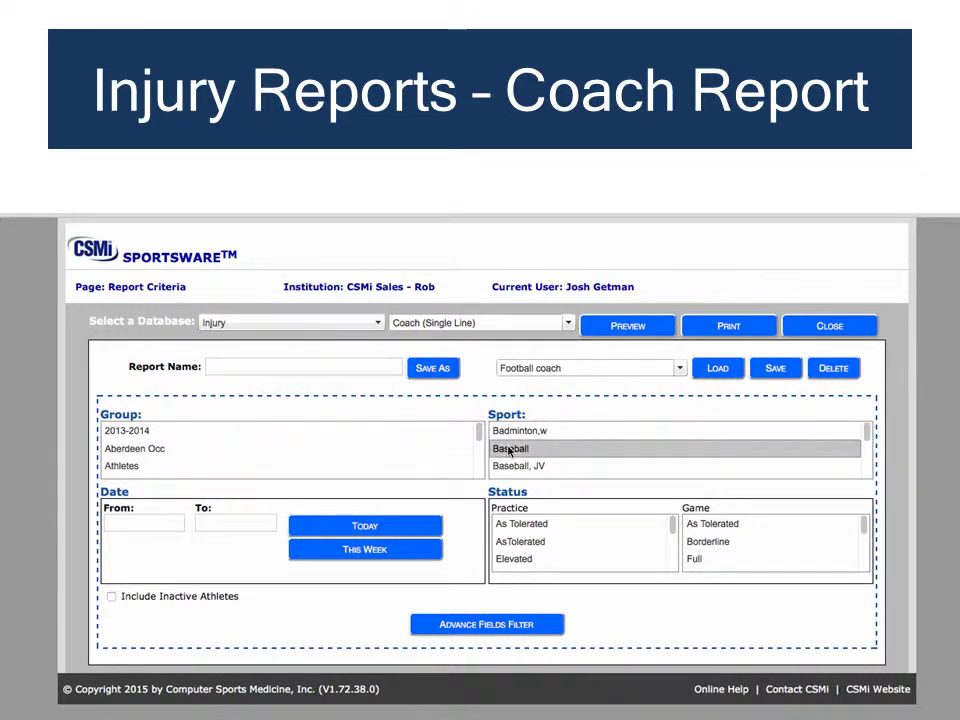
{"action": "left_click", "coordinate": [629, 326]}
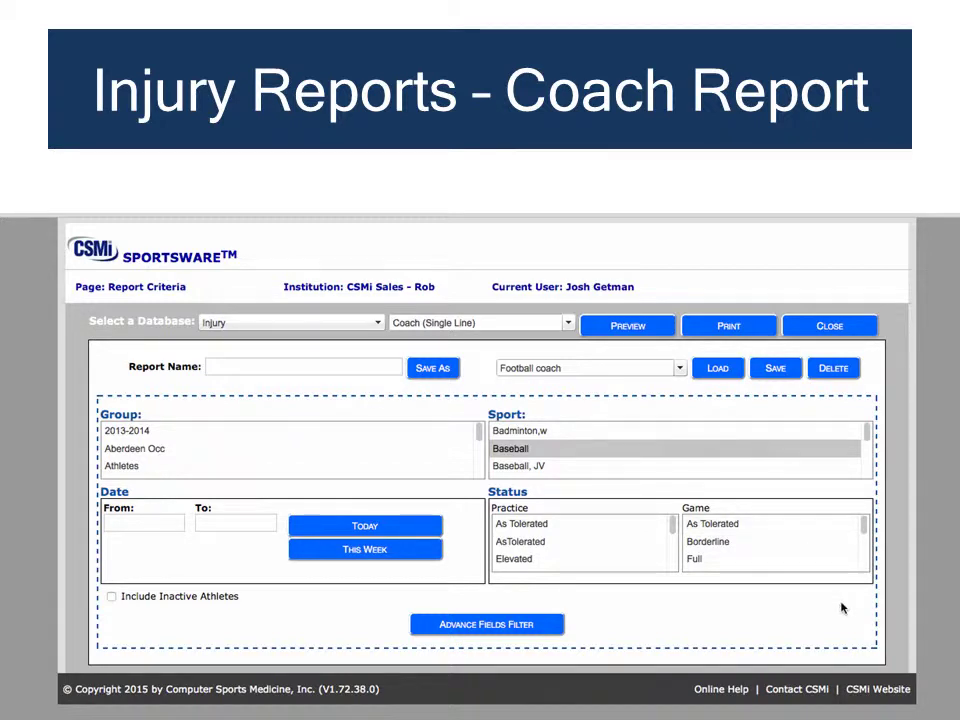
Preview the Coach report again, filtered to Limited and Full go game statuses
{"action": "scroll", "coordinate": [864, 558], "scroll_direction": "down", "scroll_amount": 5}
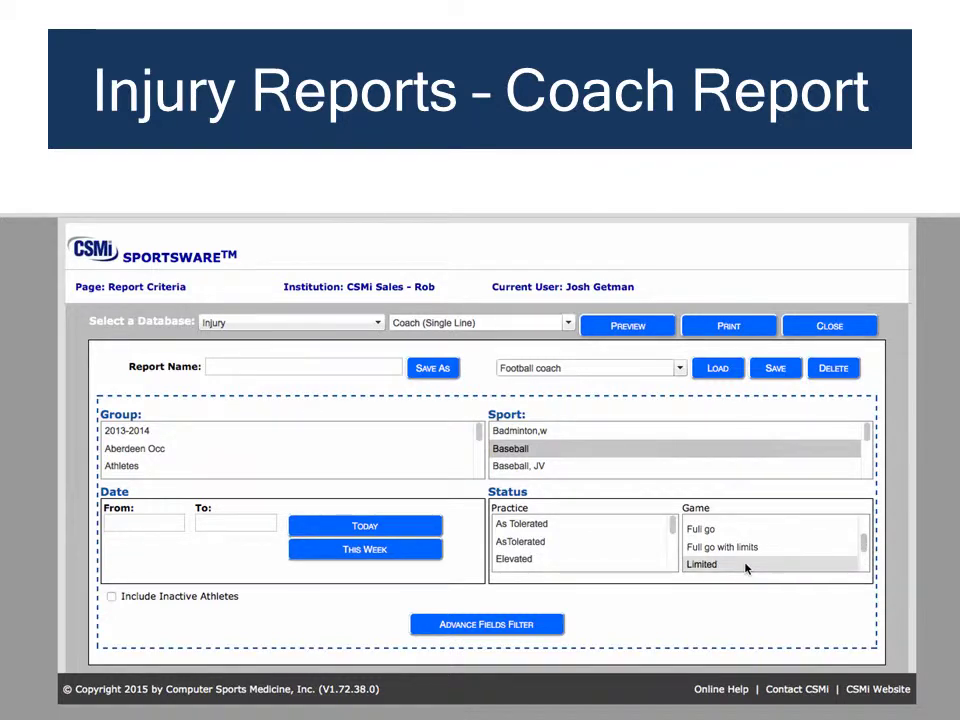
{"action": "left_click", "coordinate": [743, 566]}
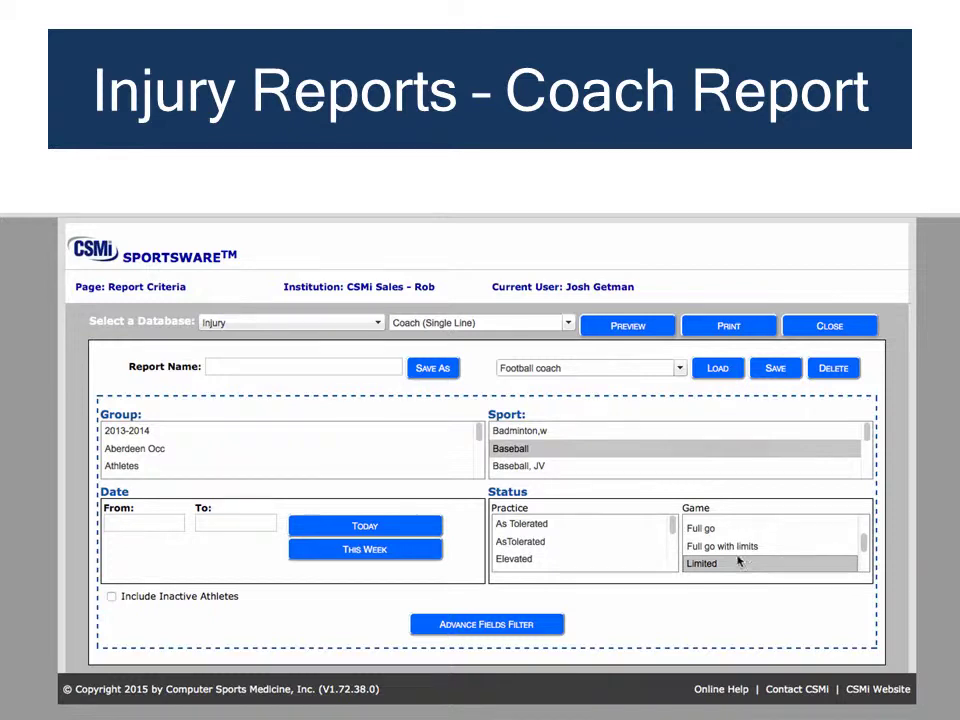
{"action": "left_click", "coordinate": [736, 528]}
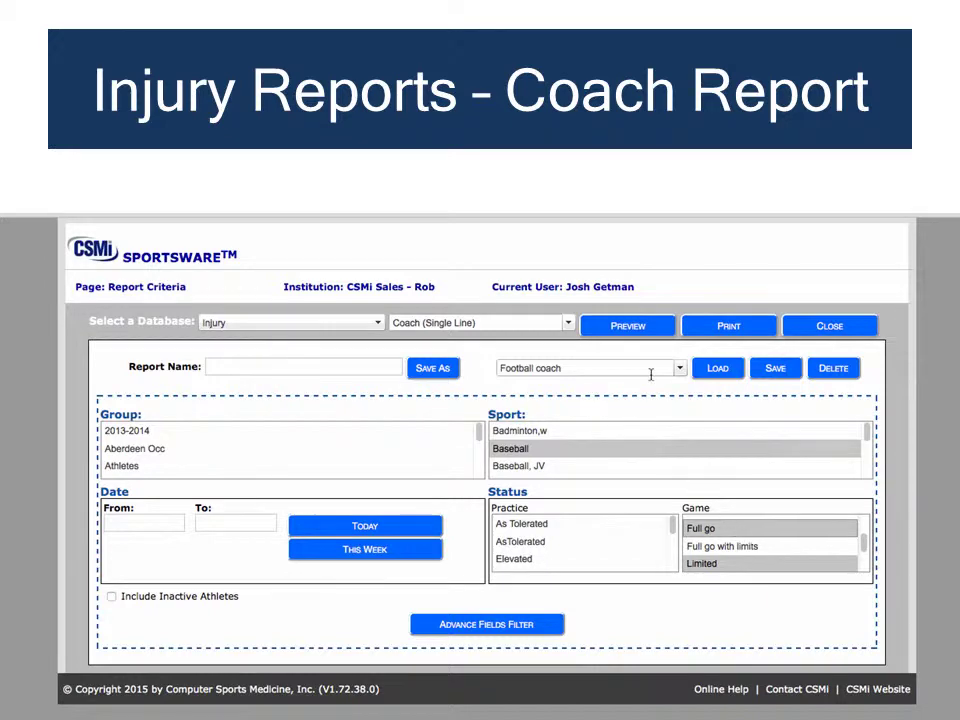
{"action": "left_click", "coordinate": [630, 328]}
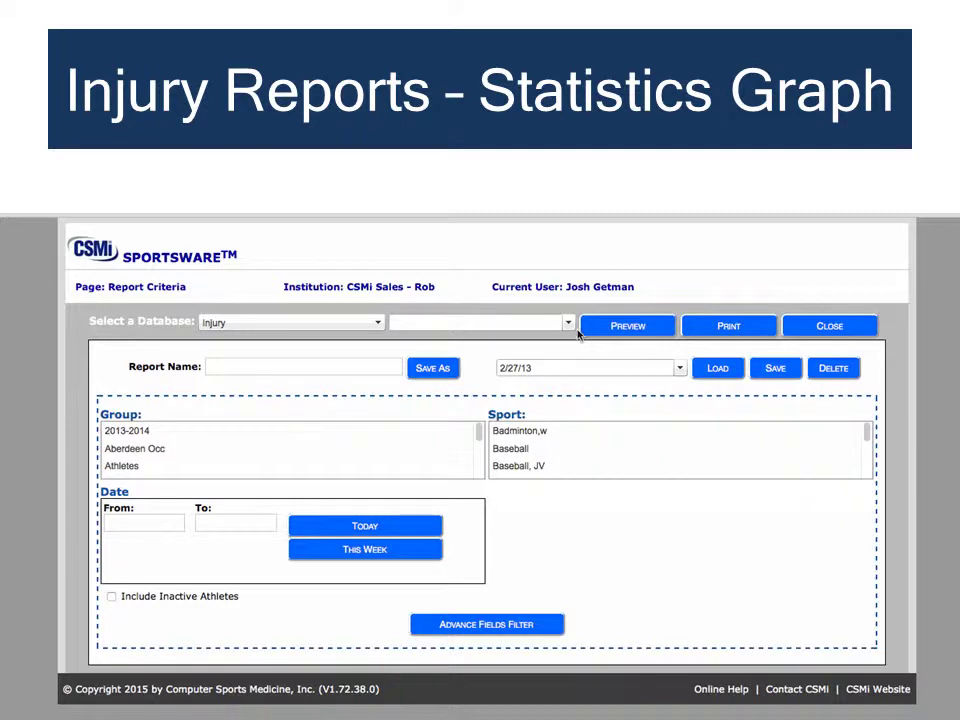
Preview the Statistics Graph injury report and look through its 786-injury pie chart and table
{"action": "left_click", "coordinate": [568, 323]}
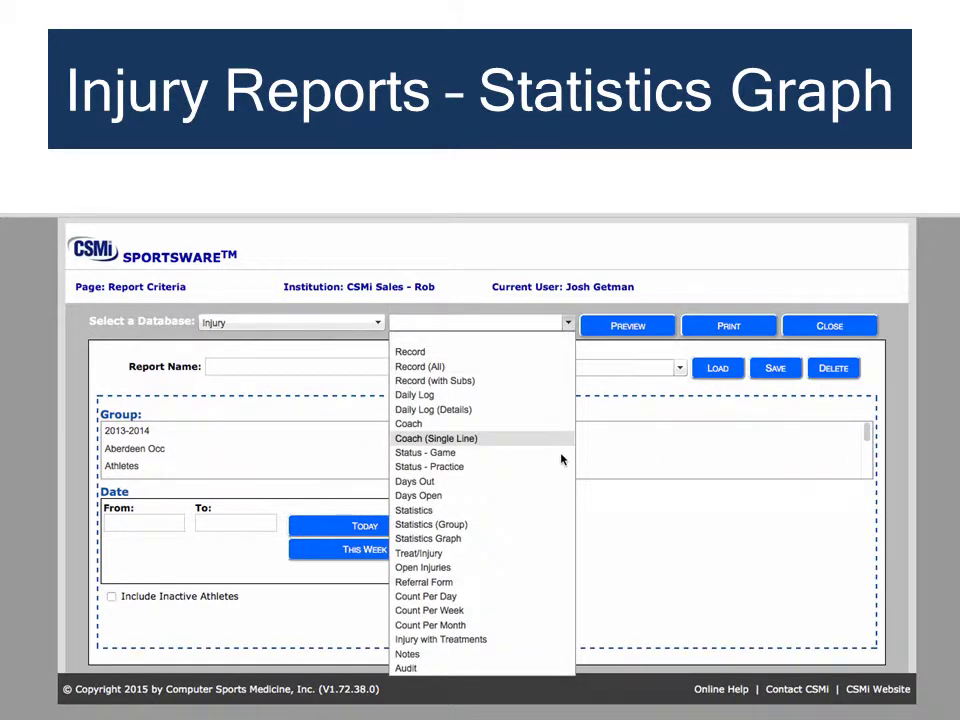
{"action": "left_click", "coordinate": [541, 542]}
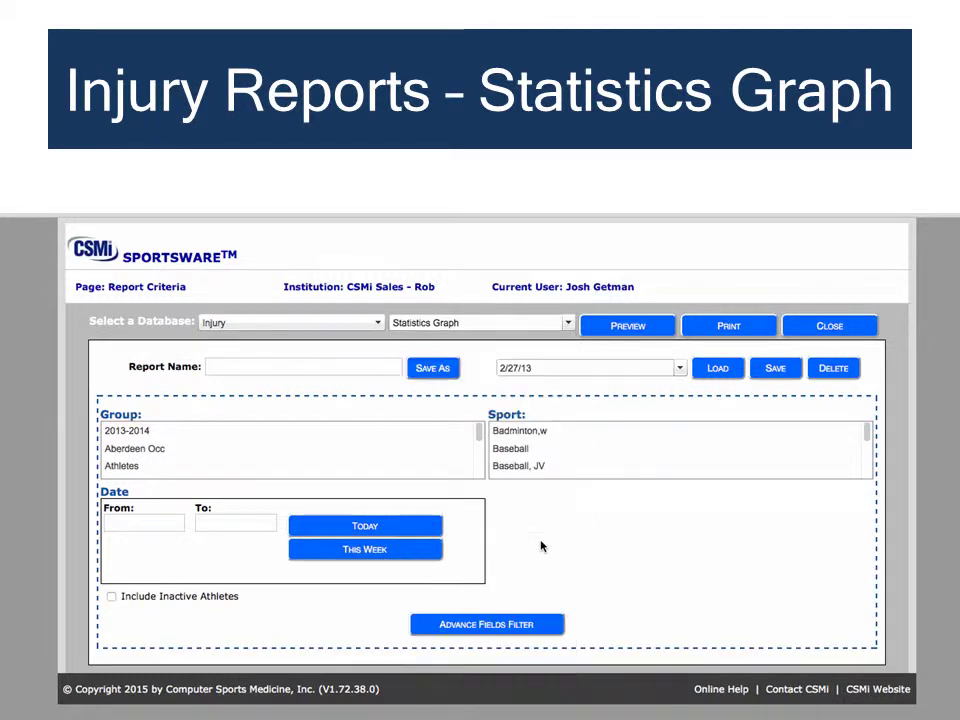
{"action": "left_click", "coordinate": [624, 329]}
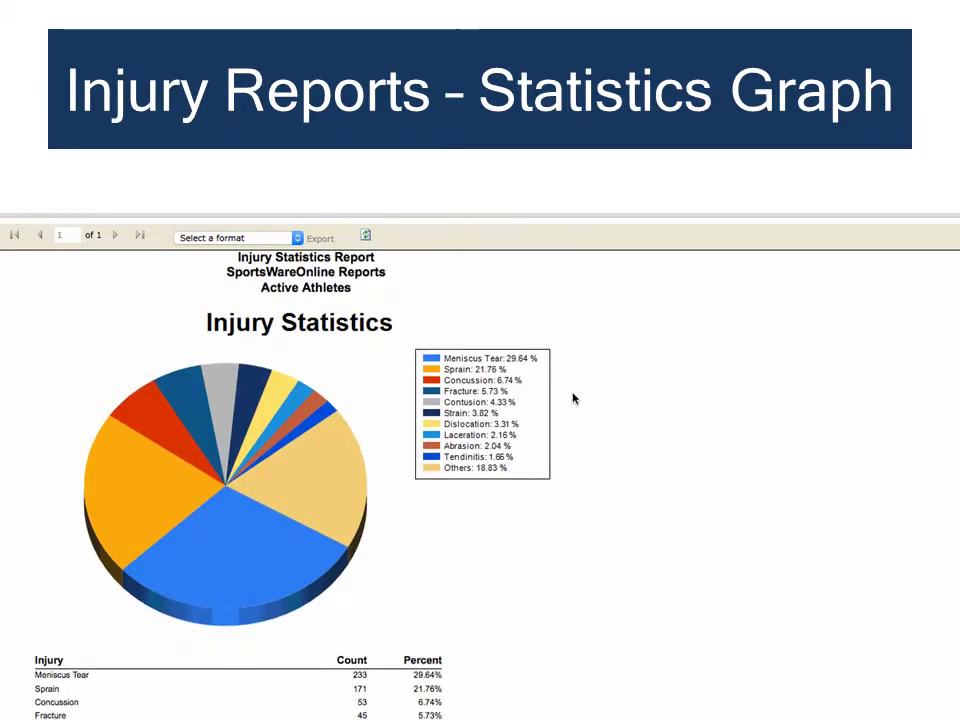
{"action": "scroll", "coordinate": [573, 398], "scroll_direction": "down", "scroll_amount": 1}
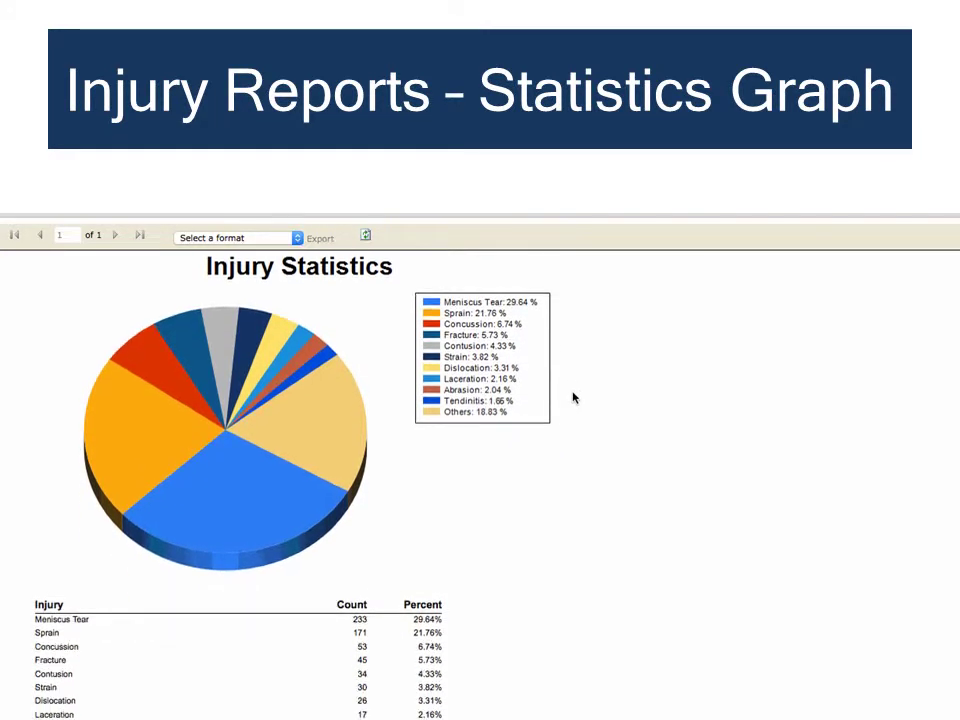
{"action": "scroll", "coordinate": [475, 548], "scroll_direction": "down", "scroll_amount": 1}
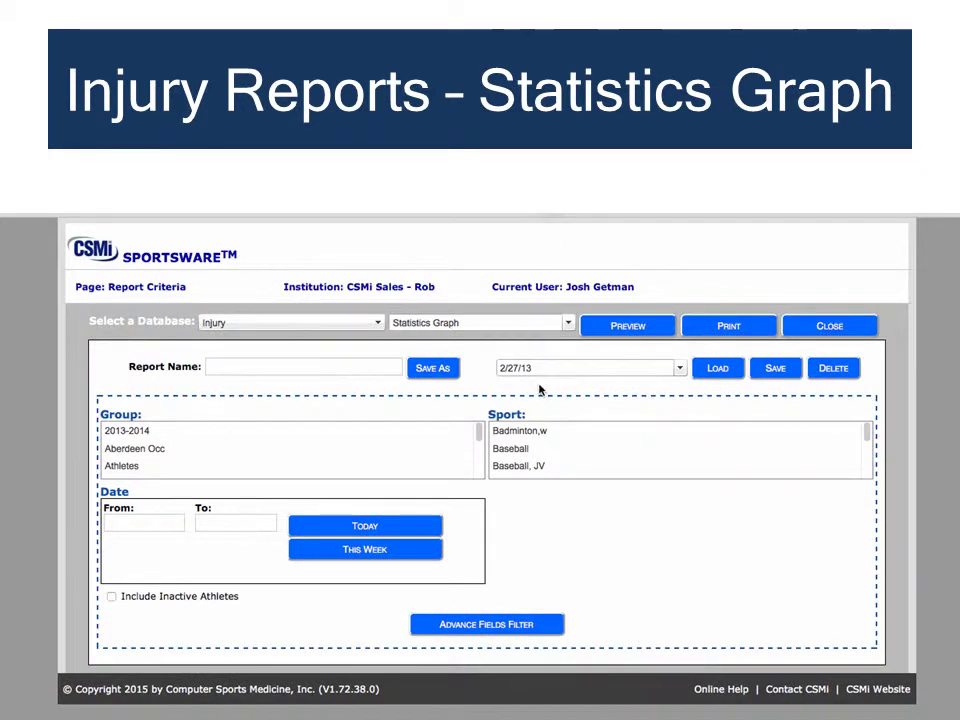
Preview the Statistics Graph for Football, led by Meniscus Tear at 31.09%
{"action": "scroll", "coordinate": [864, 465], "scroll_direction": "down", "scroll_amount": 5}
{"action": "scroll", "coordinate": [866, 464], "scroll_direction": "down", "scroll_amount": 6}
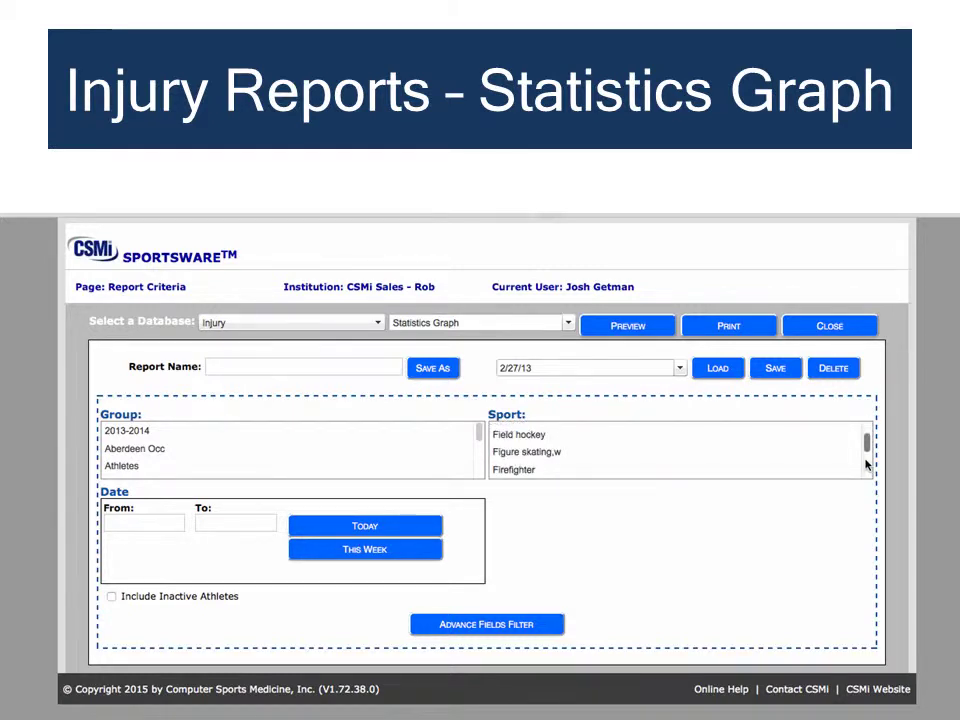
{"action": "scroll", "coordinate": [866, 464], "scroll_direction": "down", "scroll_amount": 3}
{"action": "left_click", "coordinate": [718, 445]}
{"action": "left_click", "coordinate": [636, 326]}
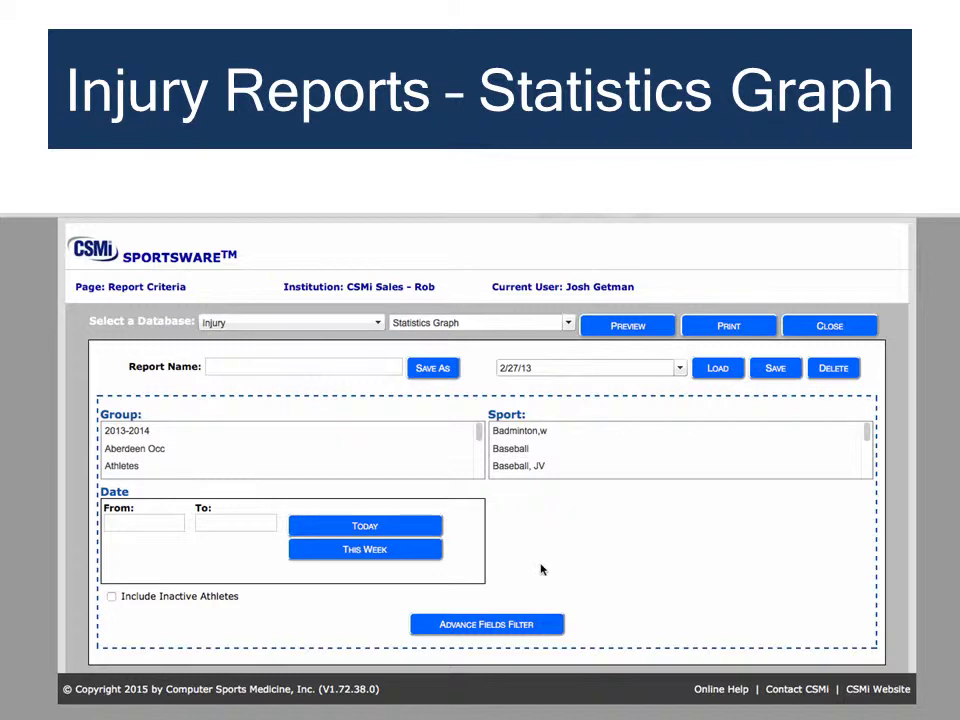
Add the custom filter injury.BodyArea = 'Head' to the Statistics Graph criteria
{"action": "left_click", "coordinate": [506, 627]}
{"action": "scroll", "coordinate": [525, 590], "scroll_direction": "down", "scroll_amount": 2}
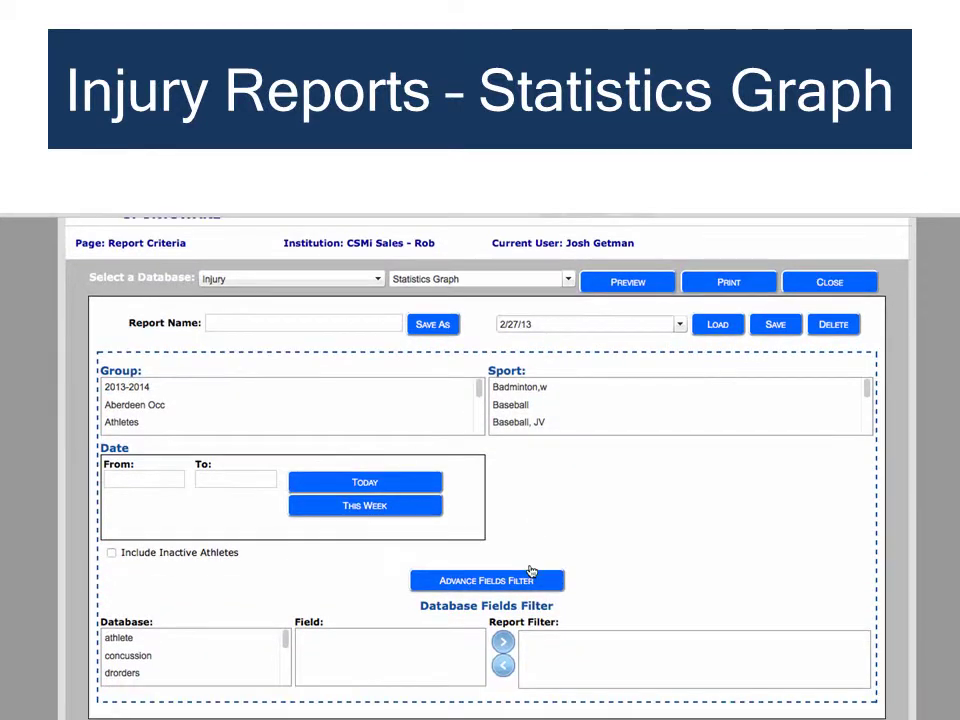
{"action": "scroll", "coordinate": [284, 650], "scroll_direction": "down", "scroll_amount": 3}
{"action": "left_click", "coordinate": [257, 657]}
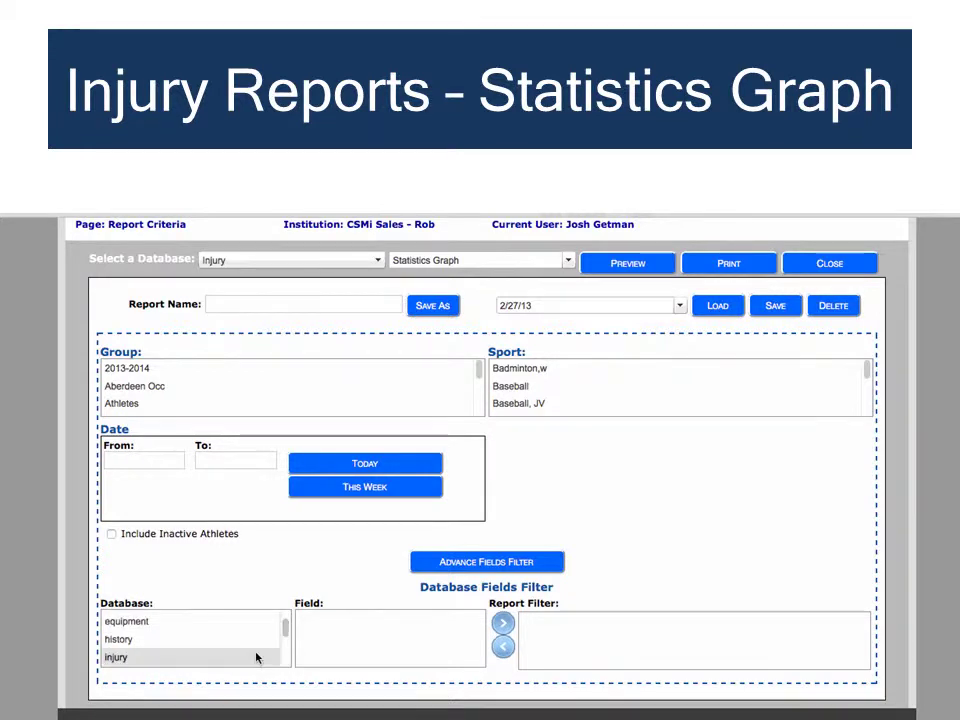
{"action": "scroll", "coordinate": [472, 650], "scroll_direction": "down", "scroll_amount": 2}
{"action": "left_click", "coordinate": [461, 624]}
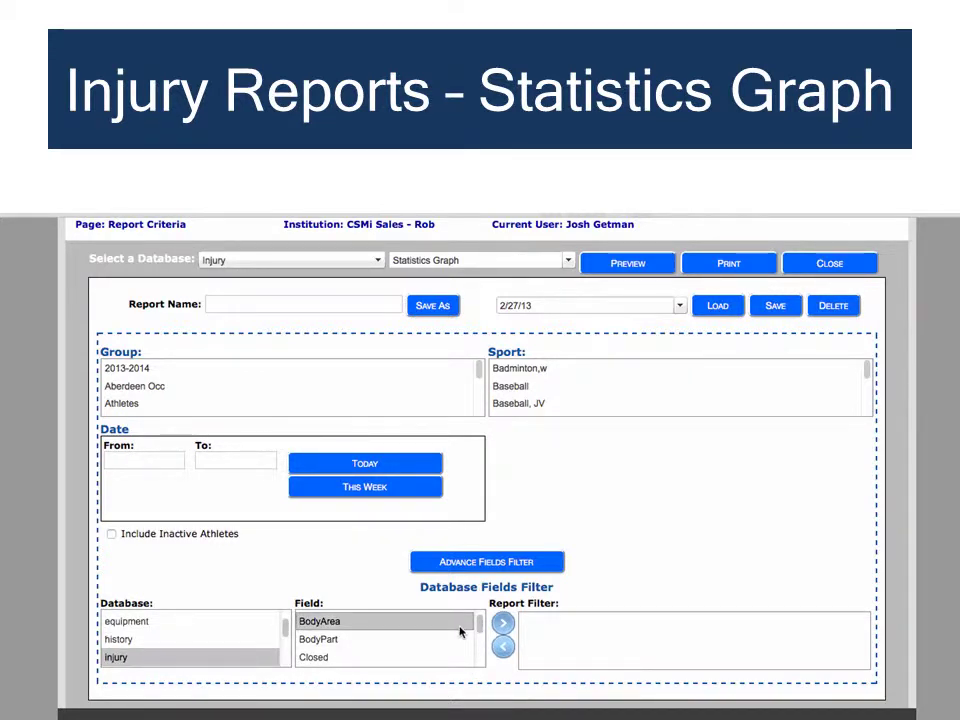
{"action": "left_click", "coordinate": [503, 628]}
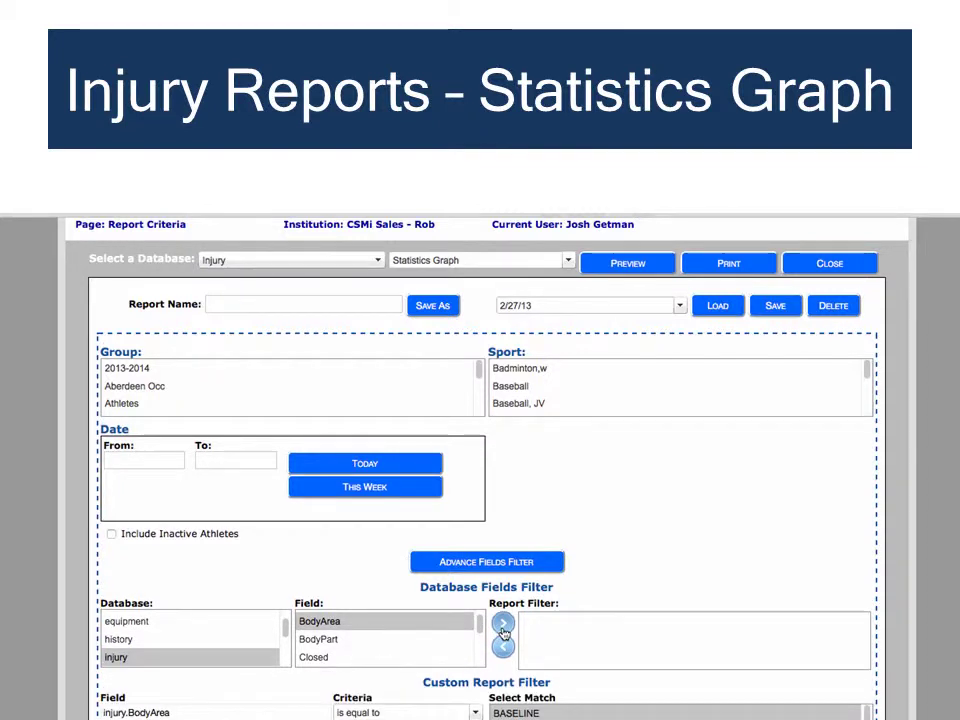
{"action": "scroll", "coordinate": [503, 630], "scroll_direction": "down", "scroll_amount": 2}
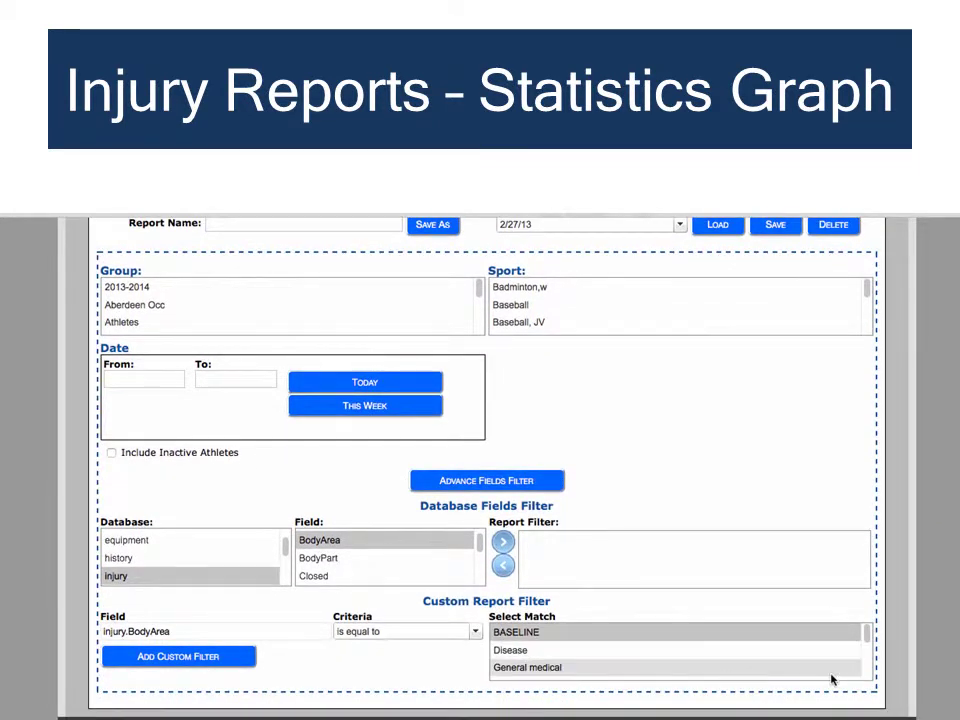
{"action": "left_click", "coordinate": [867, 667]}
{"action": "left_click", "coordinate": [775, 654]}
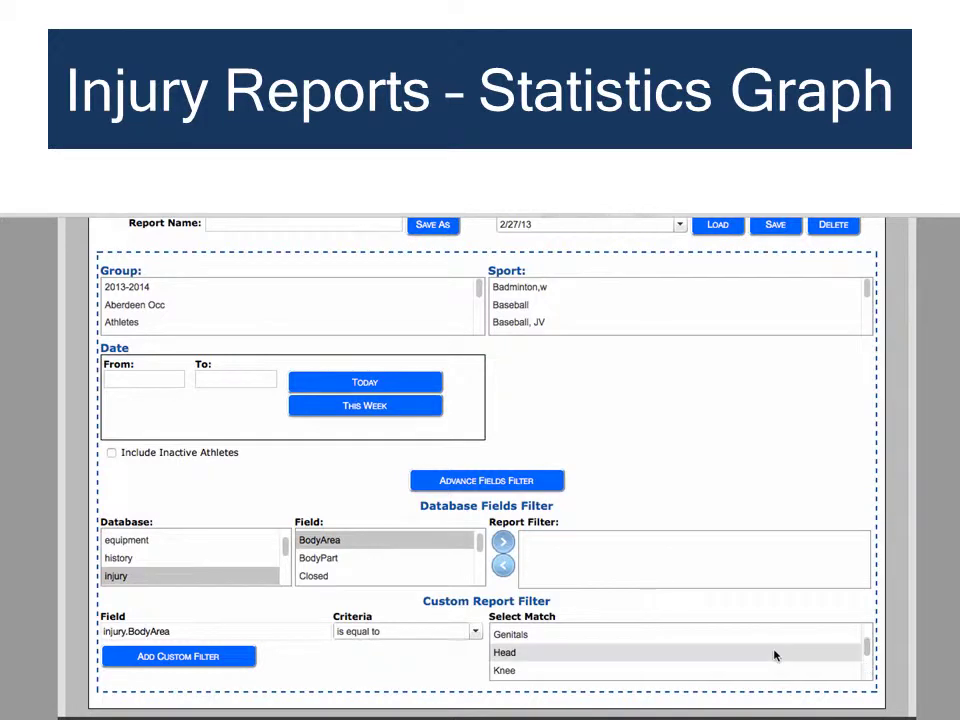
{"action": "left_click", "coordinate": [201, 658]}
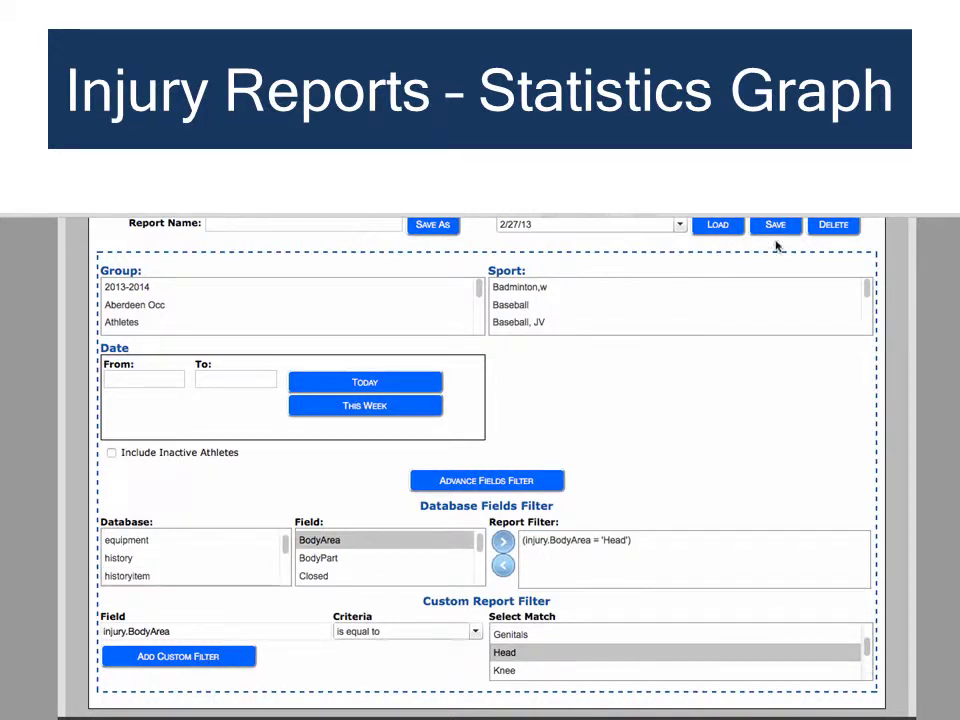
{"action": "scroll", "coordinate": [694, 349], "scroll_direction": "up", "scroll_amount": 3}
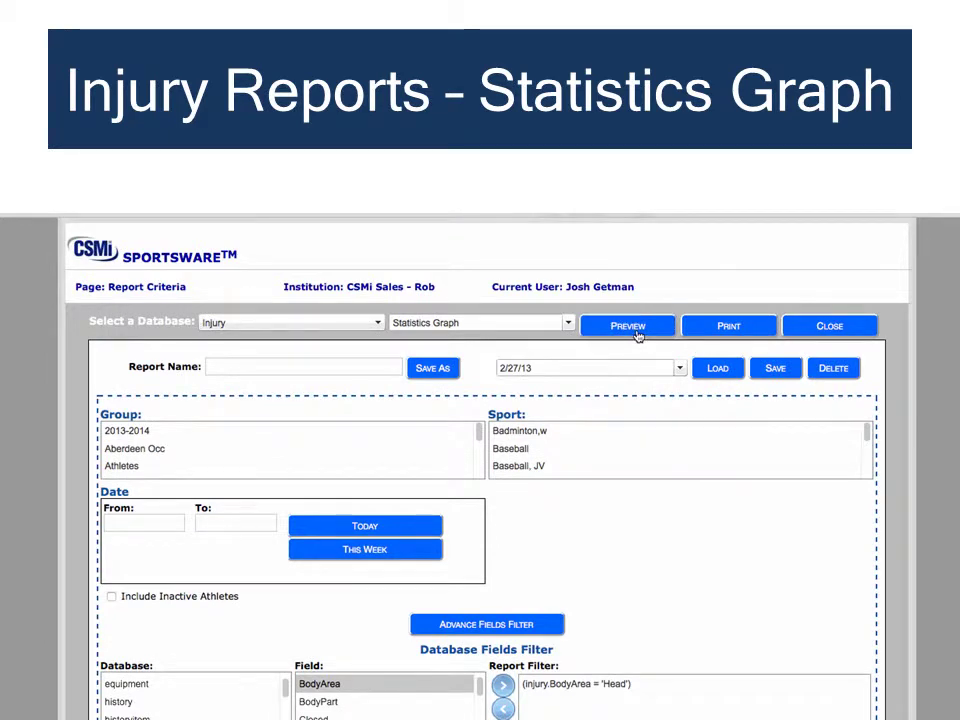
Preview the Head-filtered Statistics Graph and scroll through its 76-injury table
{"action": "left_click", "coordinate": [637, 335]}
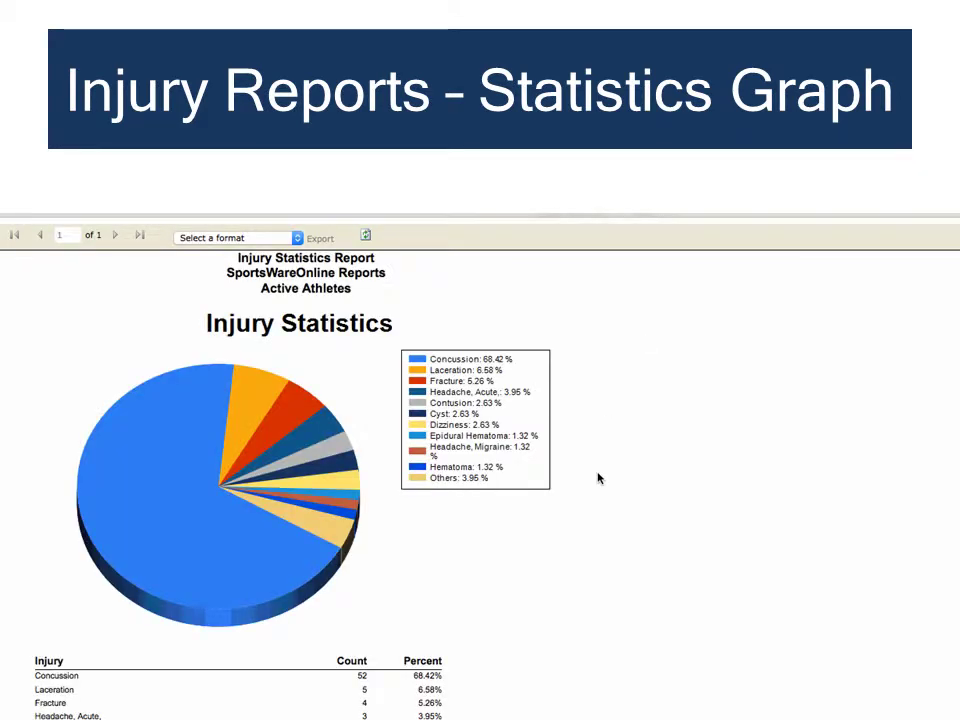
{"action": "scroll", "coordinate": [598, 478], "scroll_direction": "down", "scroll_amount": 2}
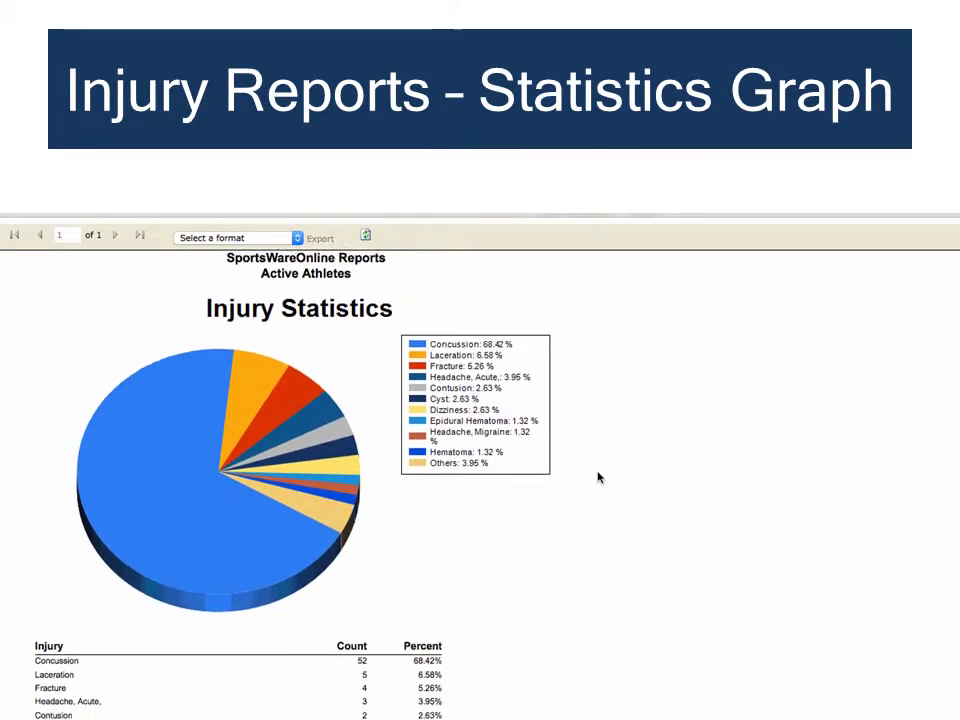
{"action": "scroll", "coordinate": [598, 476], "scroll_direction": "down", "scroll_amount": 2}
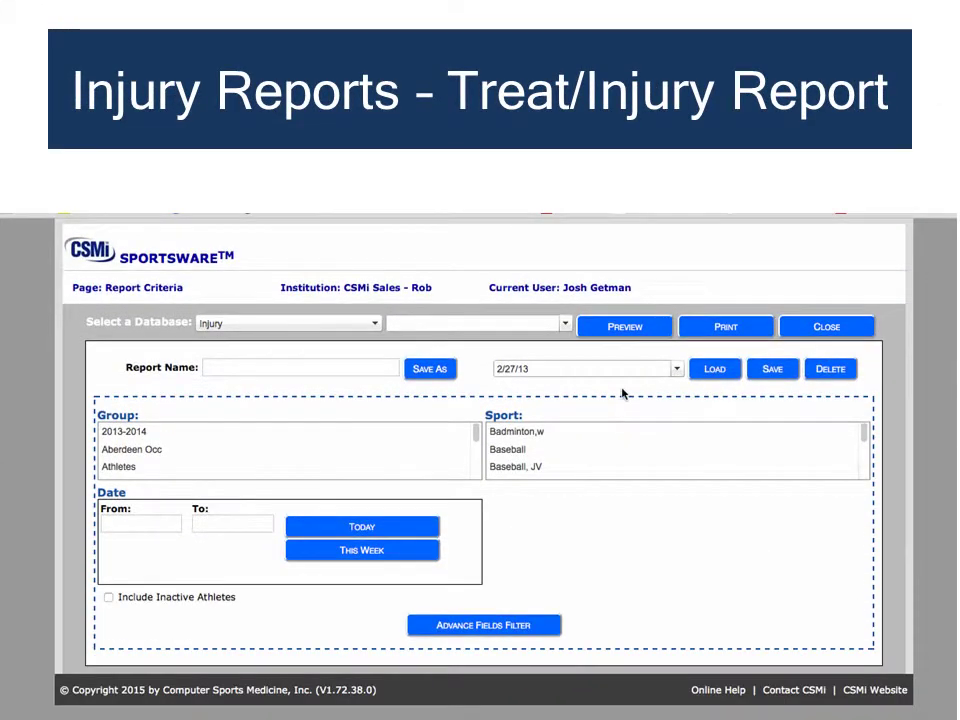
Choose Treat/Injury as the injury report type and preview it
{"action": "left_click", "coordinate": [563, 323]}
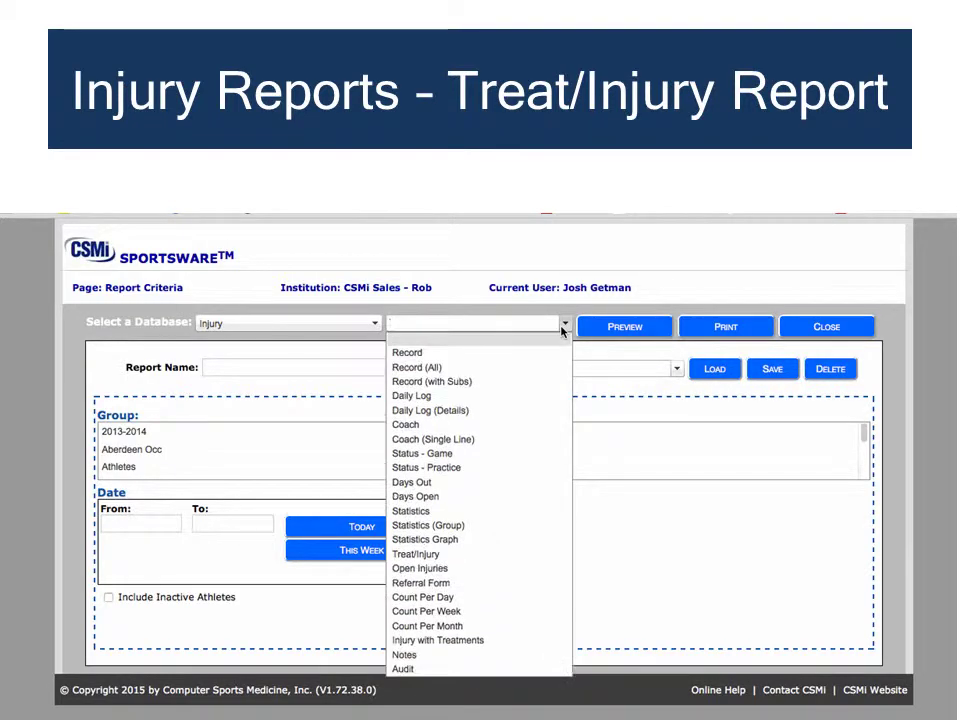
{"action": "left_click", "coordinate": [467, 553]}
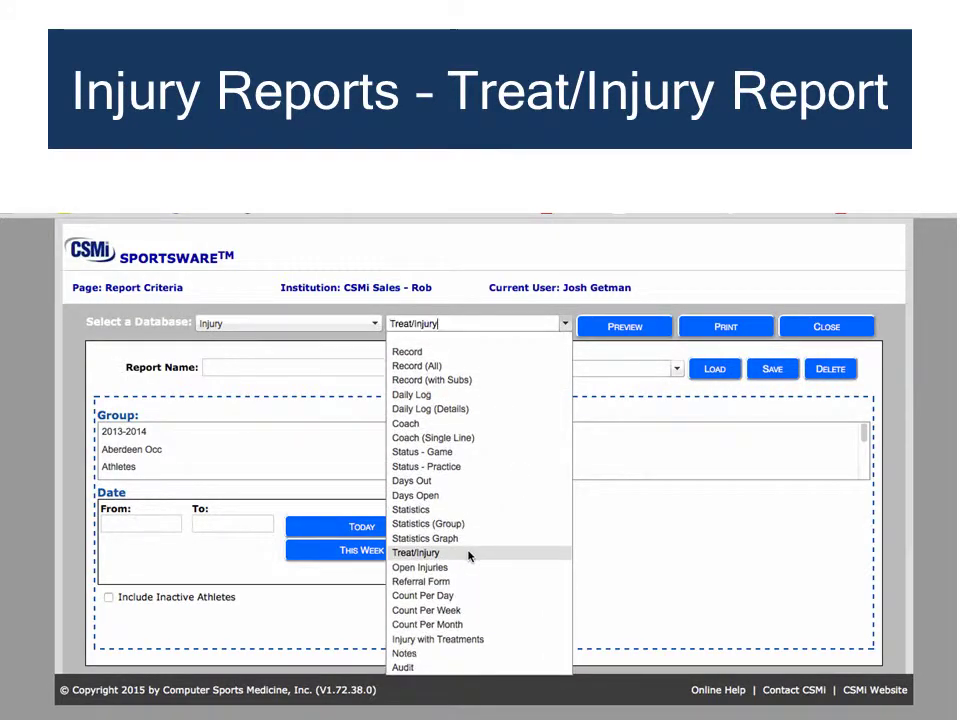
{"action": "left_click", "coordinate": [467, 553]}
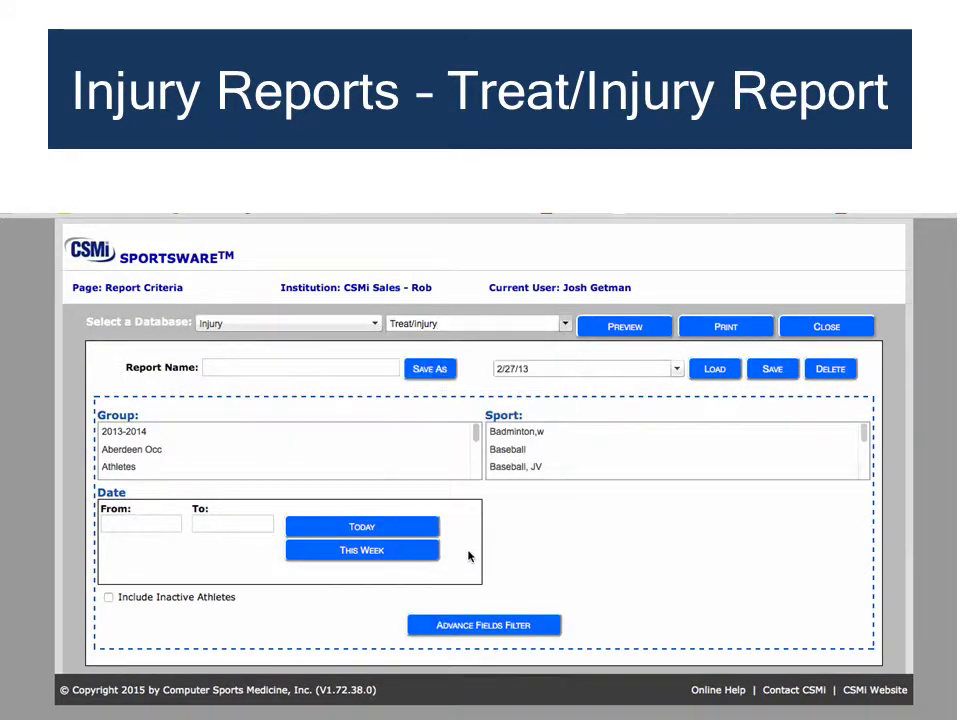
{"action": "left_click", "coordinate": [622, 328]}
Set the report date range from 08/01/2014 to 05/15/2015
{"action": "left_click", "coordinate": [152, 529]}
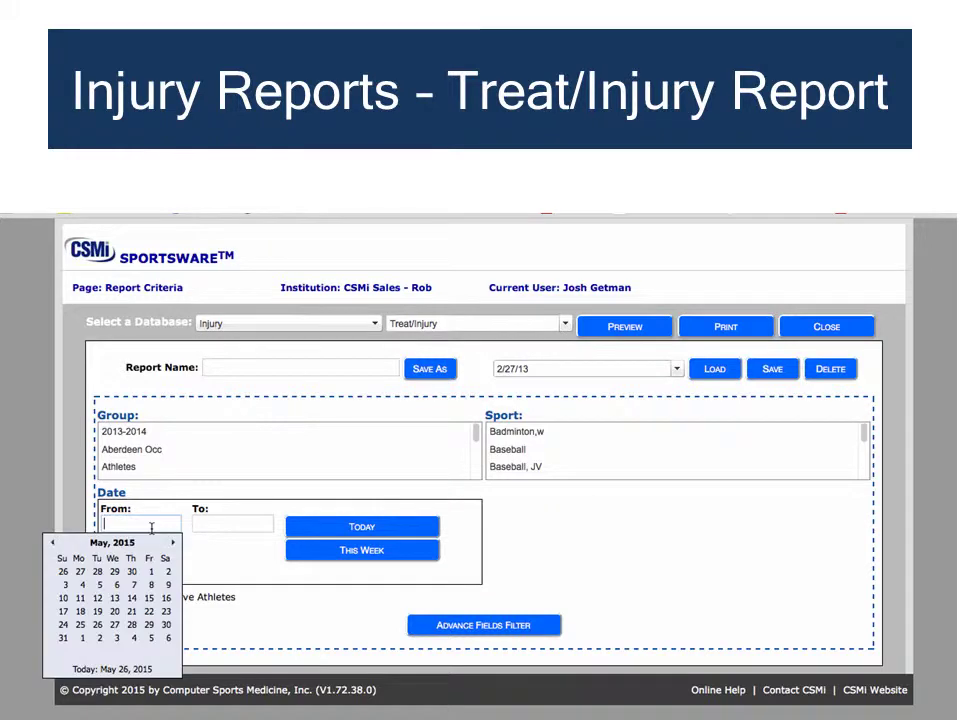
{"action": "left_click", "coordinate": [55, 546]}
{"action": "left_click", "coordinate": [55, 546]}
{"action": "left_click", "coordinate": [55, 546]}
{"action": "left_click", "coordinate": [55, 546]}
{"action": "left_click", "coordinate": [55, 546]}
{"action": "left_click", "coordinate": [55, 546]}
{"action": "left_click", "coordinate": [55, 546]}
{"action": "left_click", "coordinate": [55, 546]}
{"action": "left_click", "coordinate": [55, 546]}
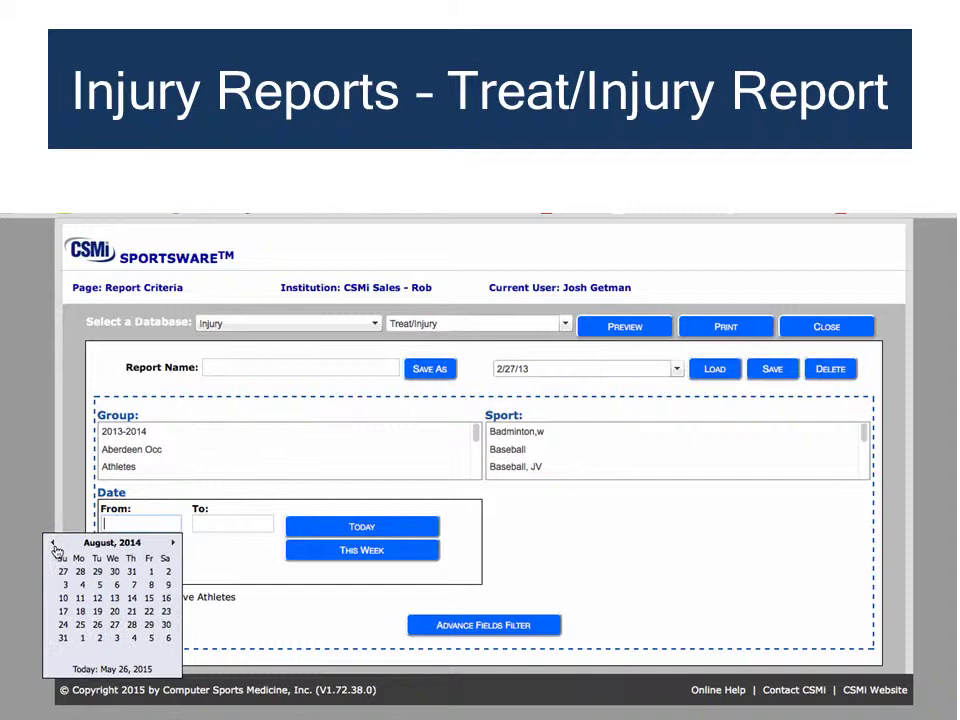
{"action": "left_click", "coordinate": [151, 571]}
{"action": "left_click", "coordinate": [225, 526]}
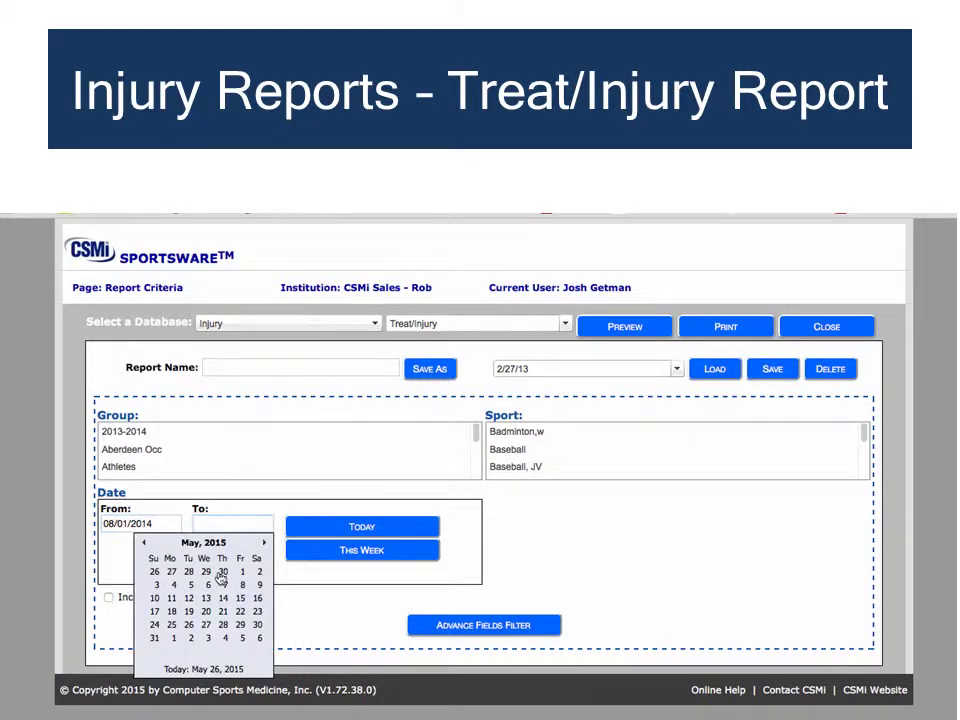
{"action": "left_click", "coordinate": [240, 598]}
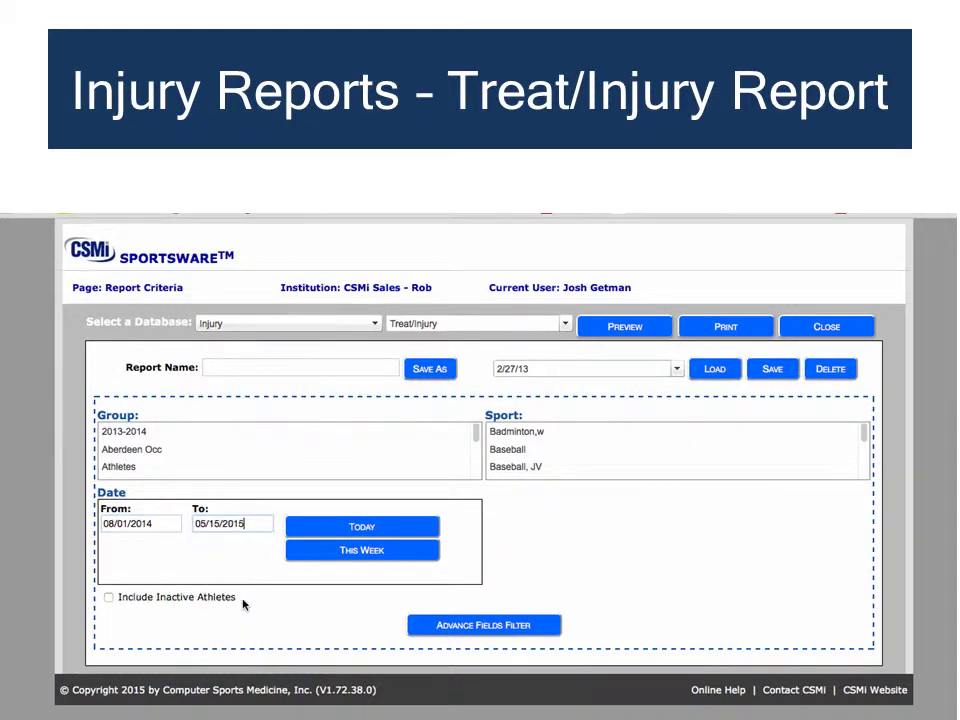
Add an advanced custom filter restricting injury.BodyPart to Knee
{"action": "left_click", "coordinate": [480, 628]}
{"action": "scroll", "coordinate": [470, 628], "scroll_direction": "down", "scroll_amount": 3}
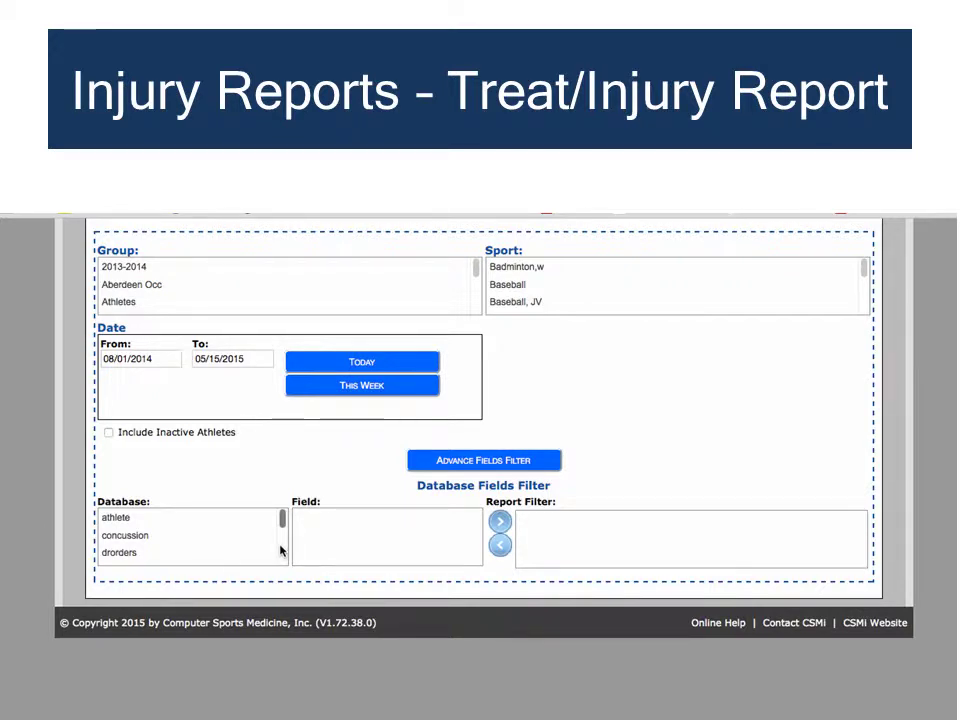
{"action": "scroll", "coordinate": [280, 549], "scroll_direction": "down", "scroll_amount": 2}
{"action": "left_click", "coordinate": [182, 557]}
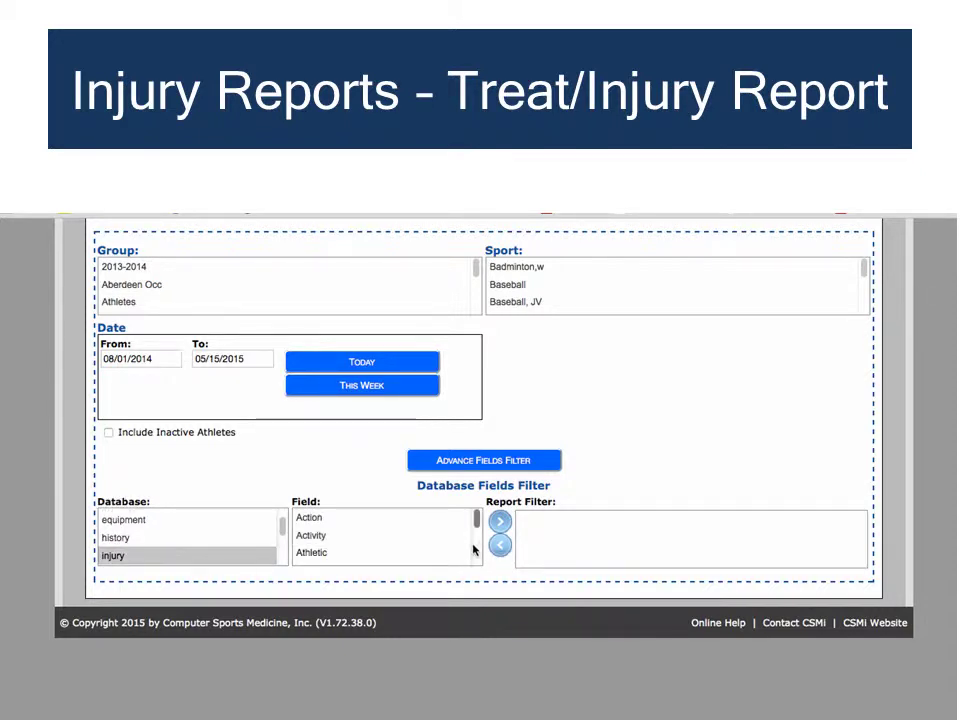
{"action": "scroll", "coordinate": [475, 549], "scroll_direction": "down", "scroll_amount": 2}
{"action": "left_click", "coordinate": [433, 525]}
{"action": "left_click", "coordinate": [431, 538]}
{"action": "left_click", "coordinate": [501, 524]}
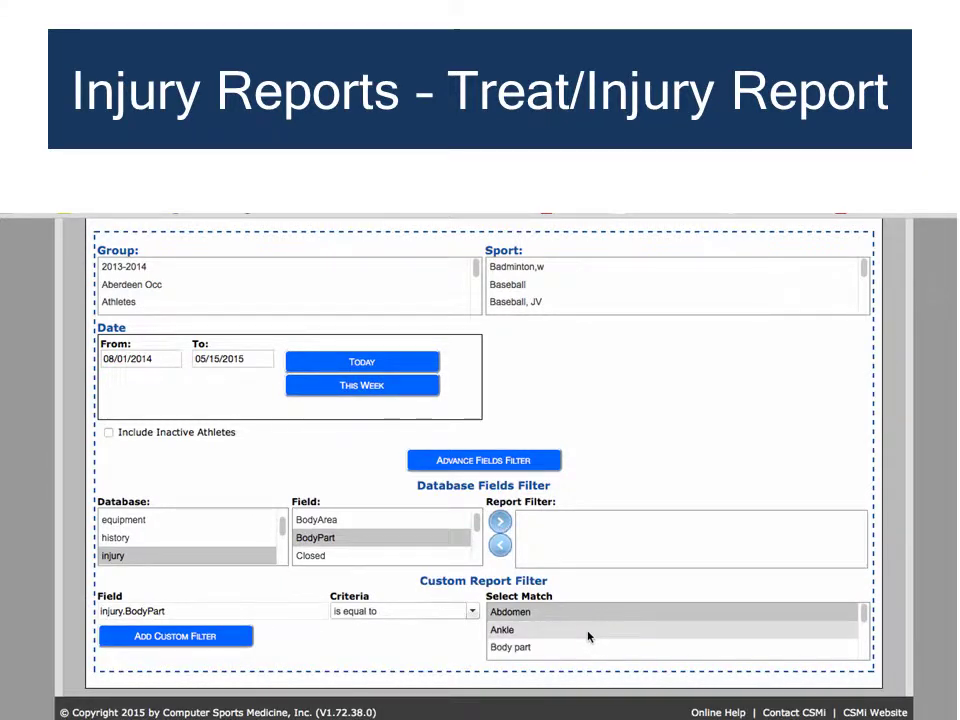
{"action": "scroll", "coordinate": [865, 643], "scroll_direction": "down", "scroll_amount": 4}
{"action": "scroll", "coordinate": [866, 650], "scroll_direction": "down", "scroll_amount": 5}
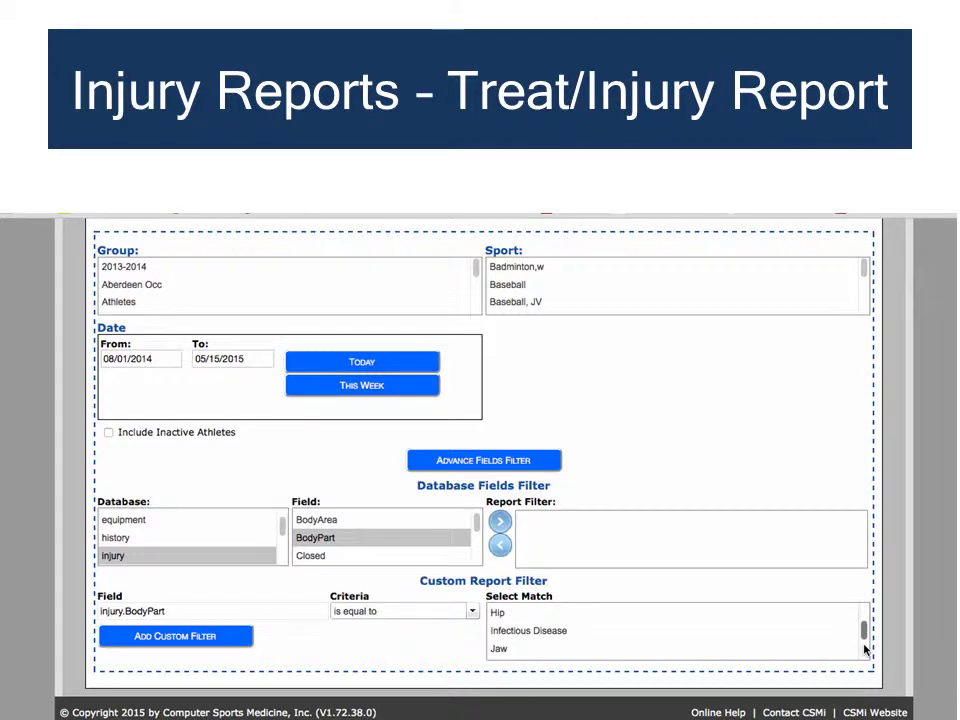
{"action": "scroll", "coordinate": [865, 645], "scroll_direction": "down", "scroll_amount": 2}
{"action": "left_click", "coordinate": [671, 614]}
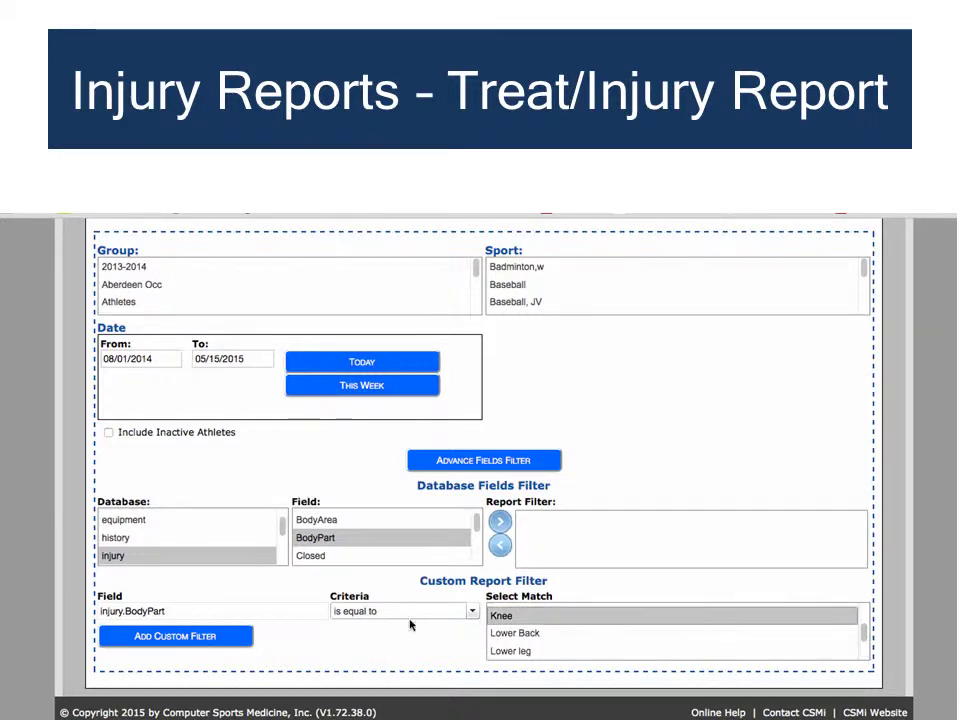
{"action": "left_click", "coordinate": [159, 640]}
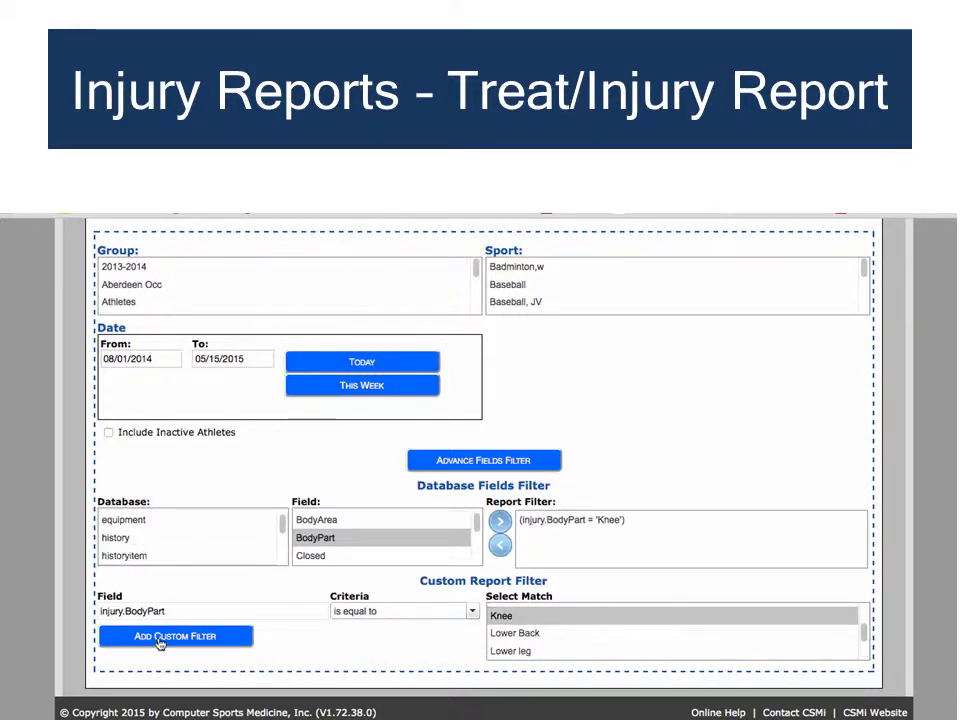
{"action": "scroll", "coordinate": [565, 420], "scroll_direction": "up", "scroll_amount": 3}
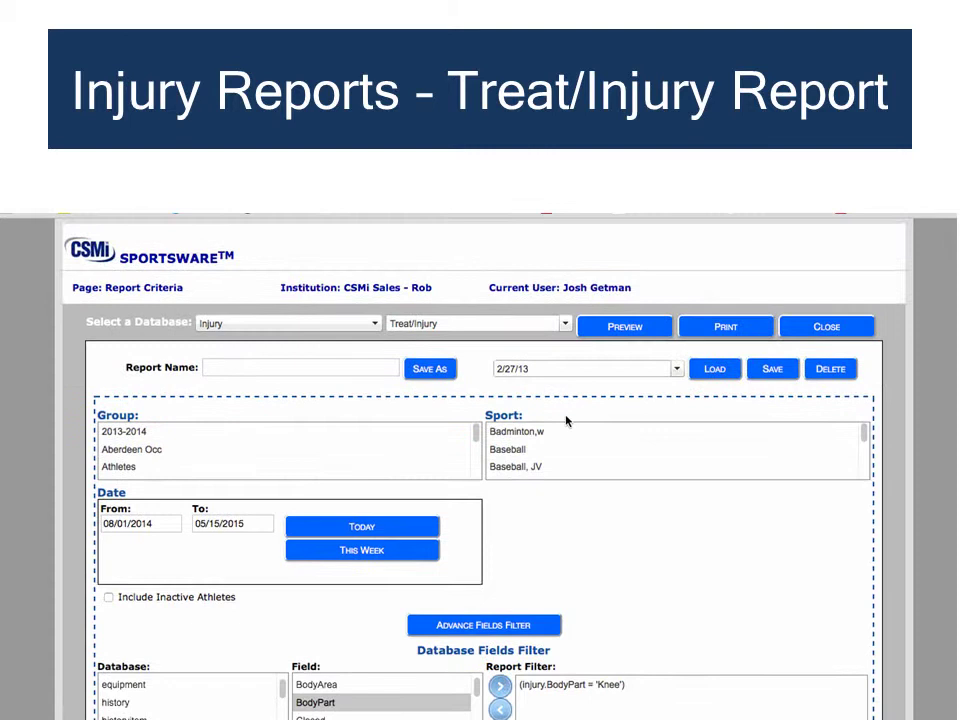
Preview the knee-only Treat/Injury report for 08/01/2014–05/15/2015
{"action": "left_click", "coordinate": [617, 327]}
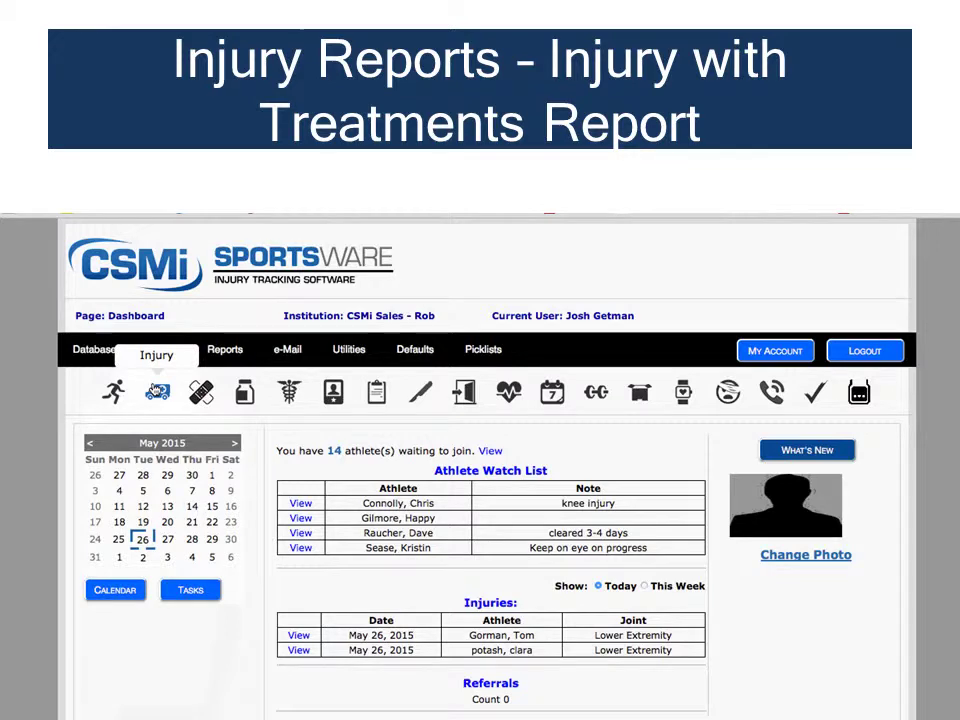
Select the 2/24/2015 knee bursitis injury and bring up the Standard report criteria
{"action": "left_click", "coordinate": [157, 391]}
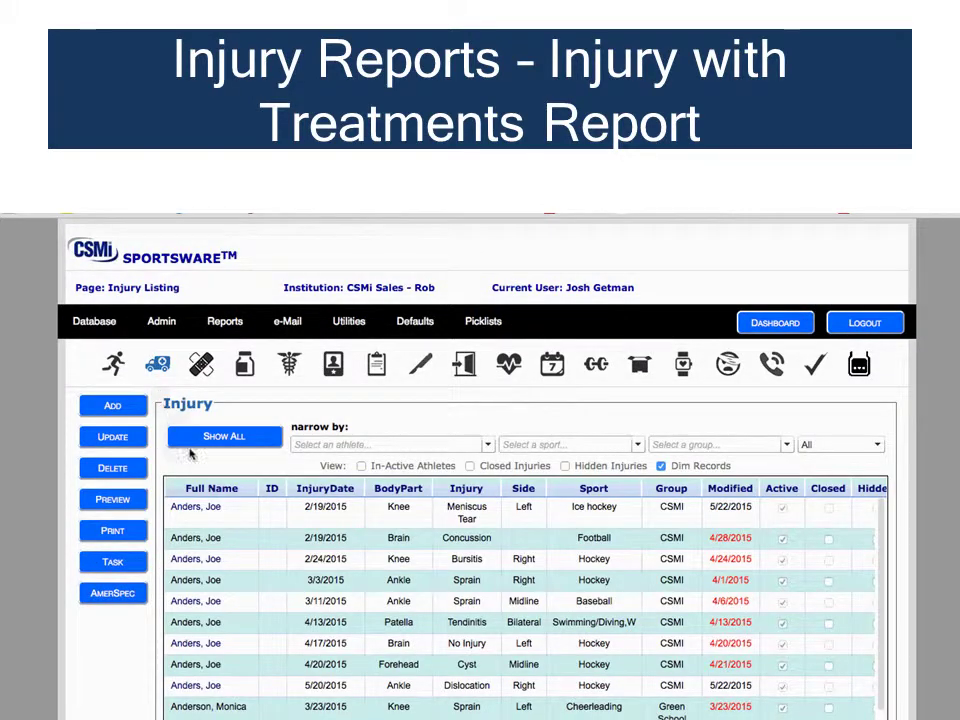
{"action": "left_click", "coordinate": [240, 566]}
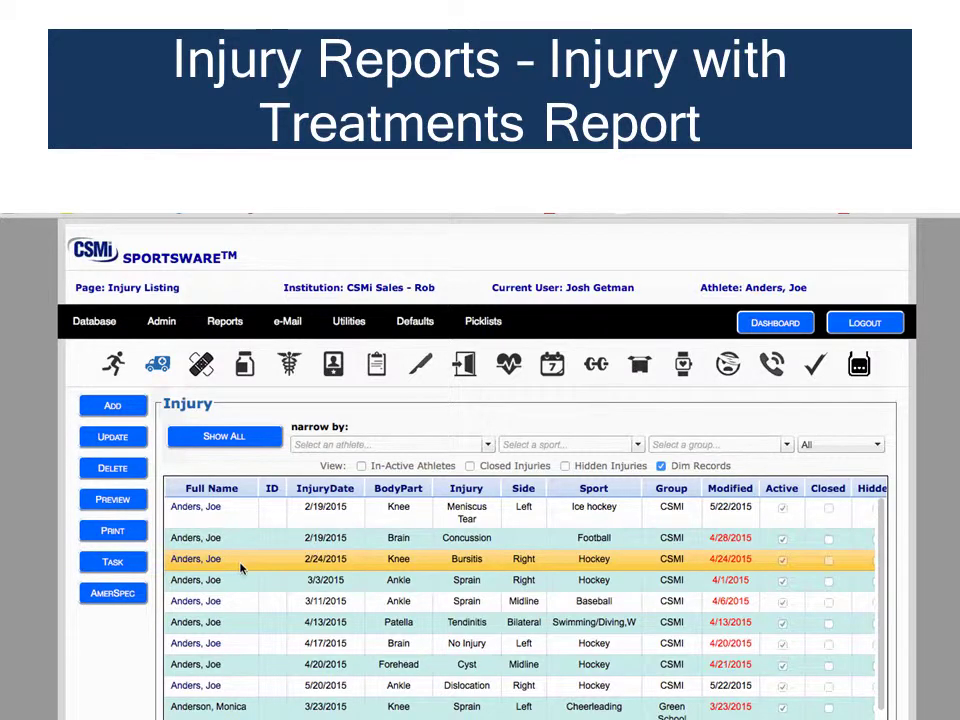
{"action": "left_click", "coordinate": [224, 321]}
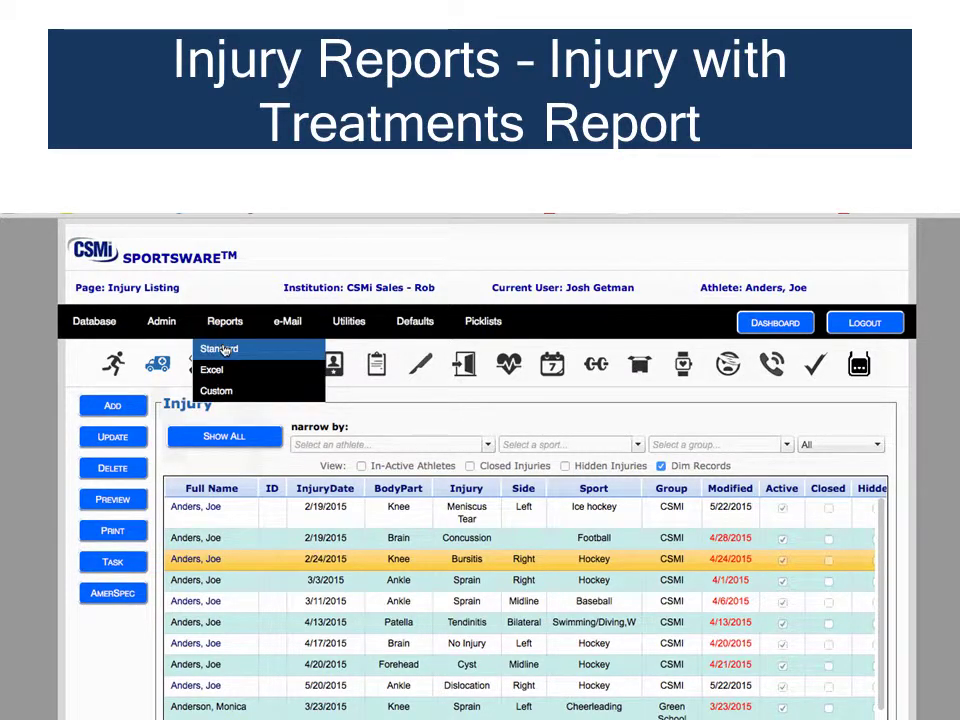
{"action": "left_click", "coordinate": [224, 349]}
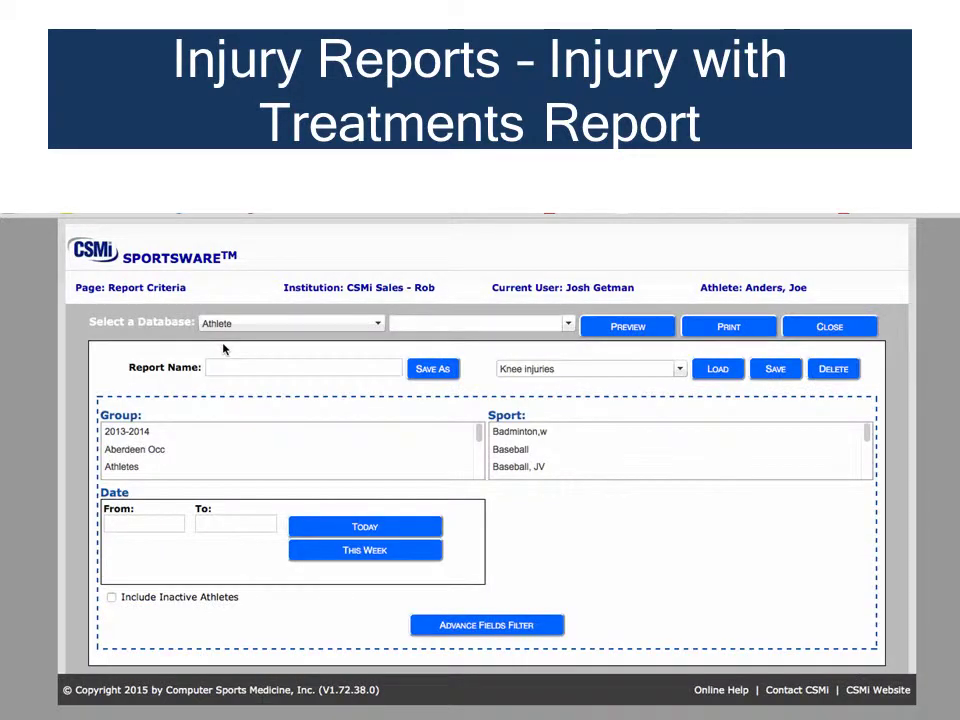
Preview the Injury database's Injury with Treatments report and scroll through it
{"action": "left_click", "coordinate": [378, 324]}
{"action": "left_click", "coordinate": [364, 353]}
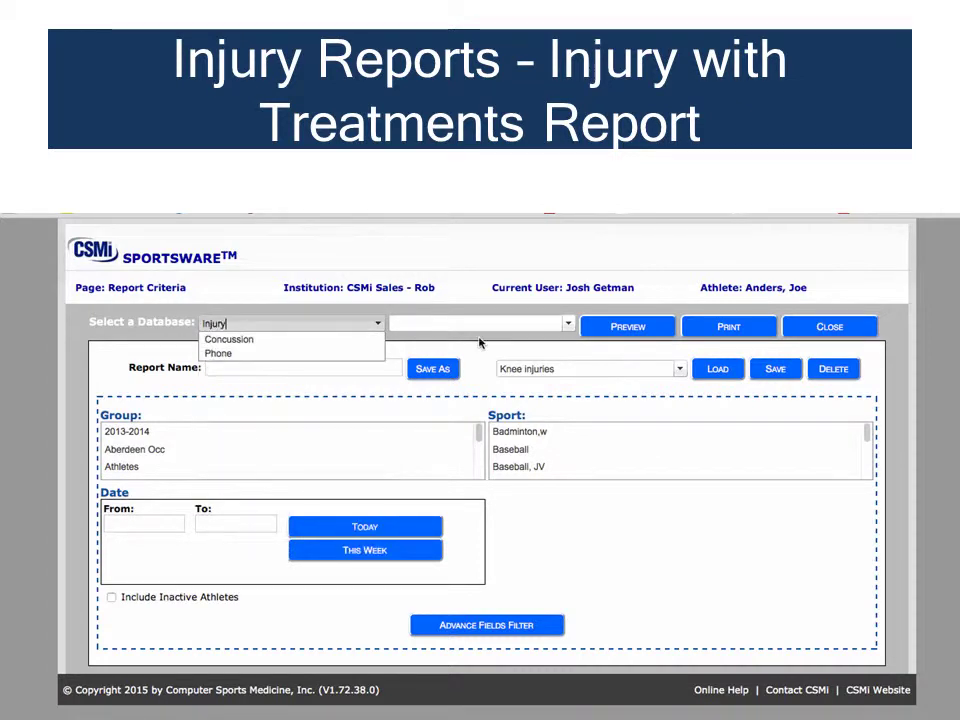
{"action": "left_click", "coordinate": [568, 327]}
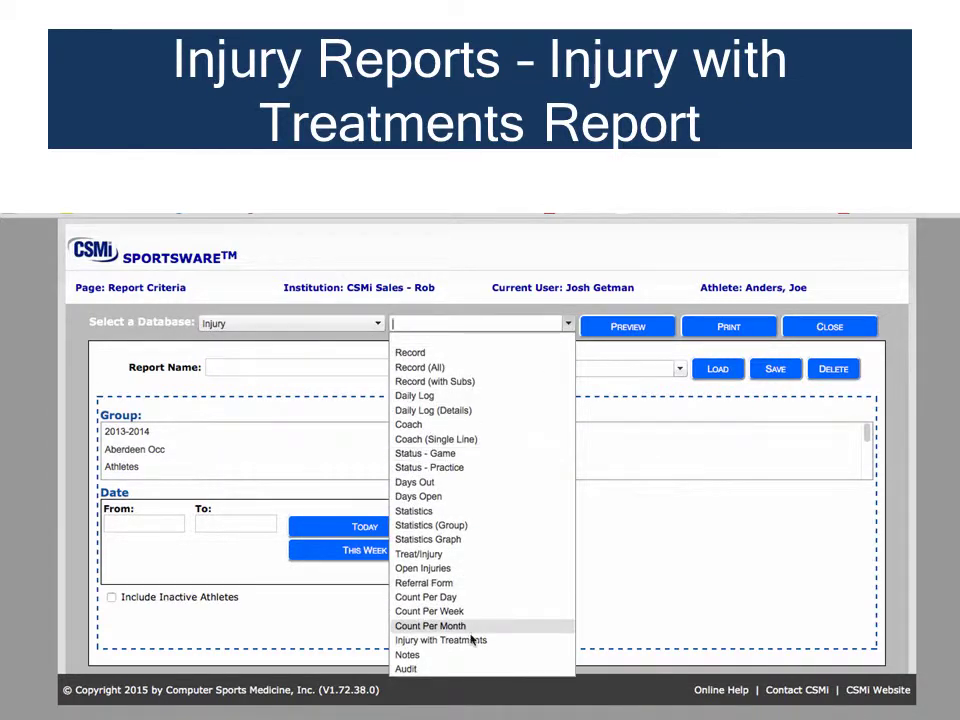
{"action": "left_click", "coordinate": [469, 641]}
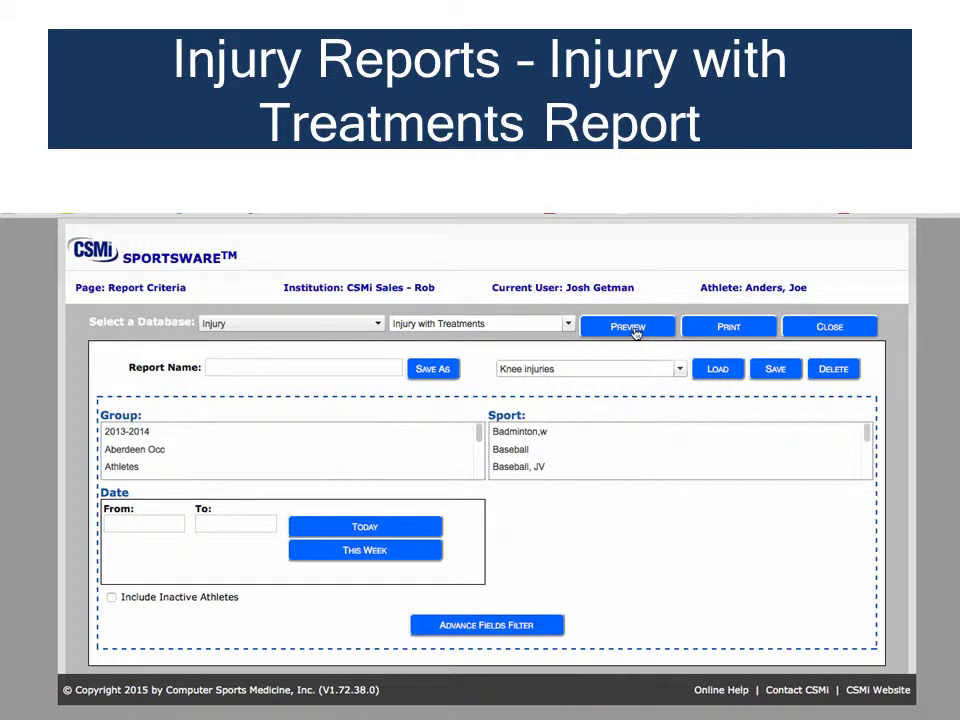
{"action": "left_click", "coordinate": [634, 330]}
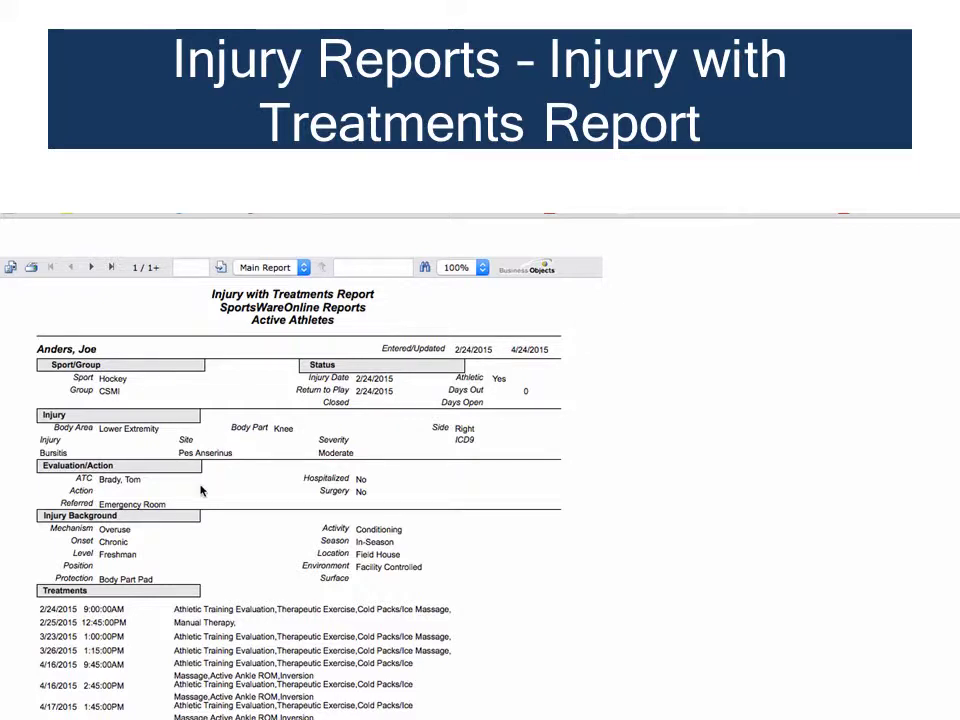
{"action": "scroll", "coordinate": [268, 529], "scroll_direction": "down", "scroll_amount": 2}
{"action": "scroll", "coordinate": [295, 537], "scroll_direction": "down", "scroll_amount": 5}
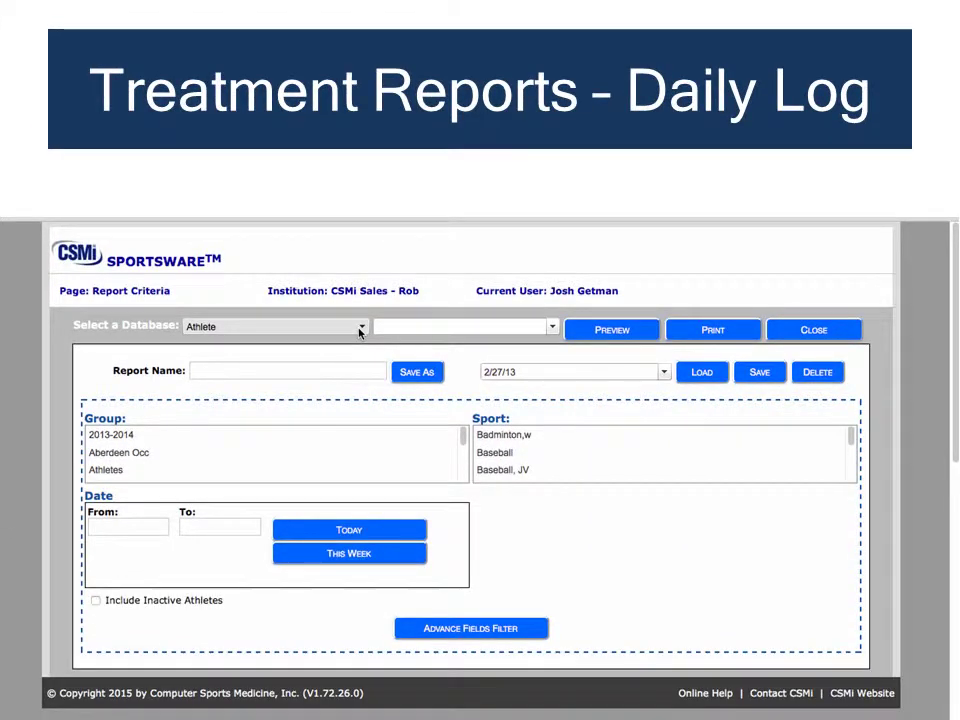
Preview the Treatment Daily Log, then again limited to This Week (05/17–05/23/2015)
{"action": "left_click", "coordinate": [360, 330]}
{"action": "left_click", "coordinate": [354, 372]}
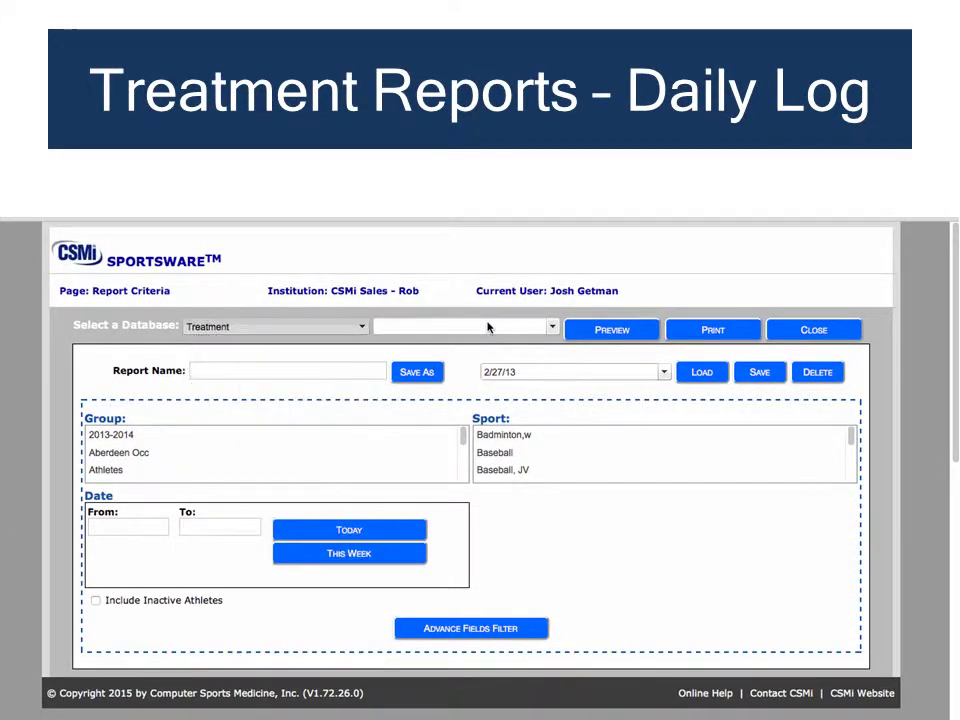
{"action": "left_click", "coordinate": [488, 327]}
{"action": "left_click", "coordinate": [484, 386]}
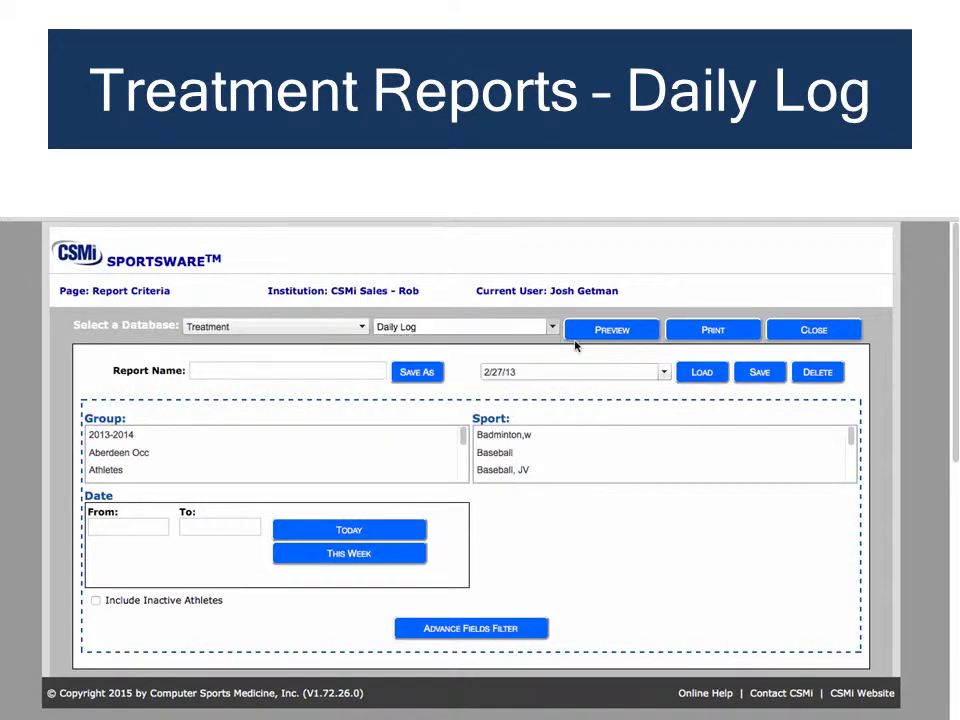
{"action": "left_click", "coordinate": [594, 332]}
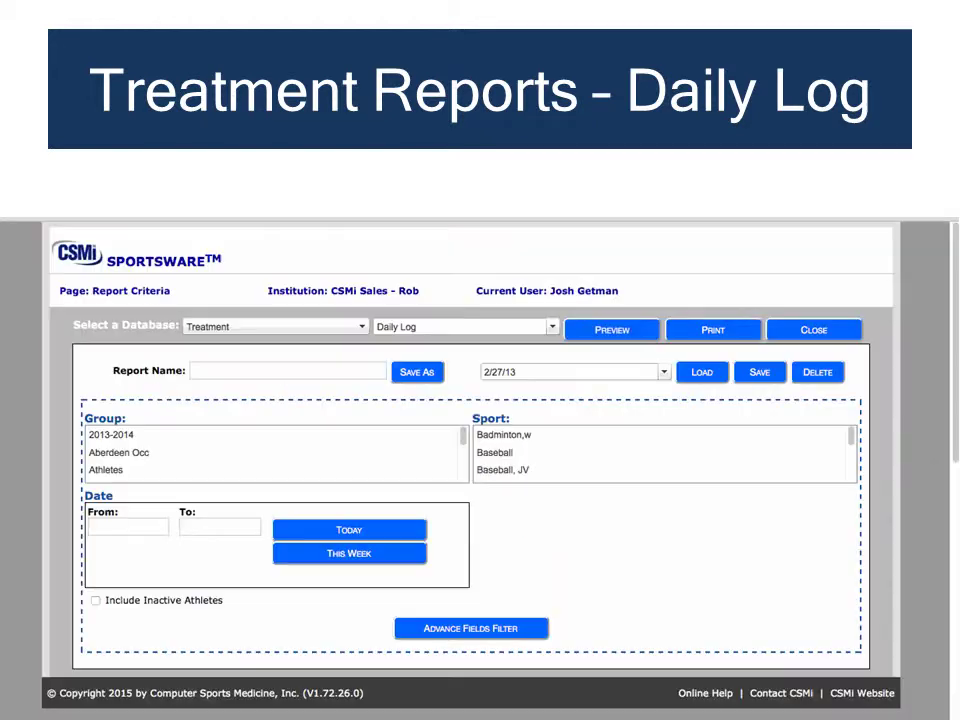
{"action": "left_click", "coordinate": [350, 556]}
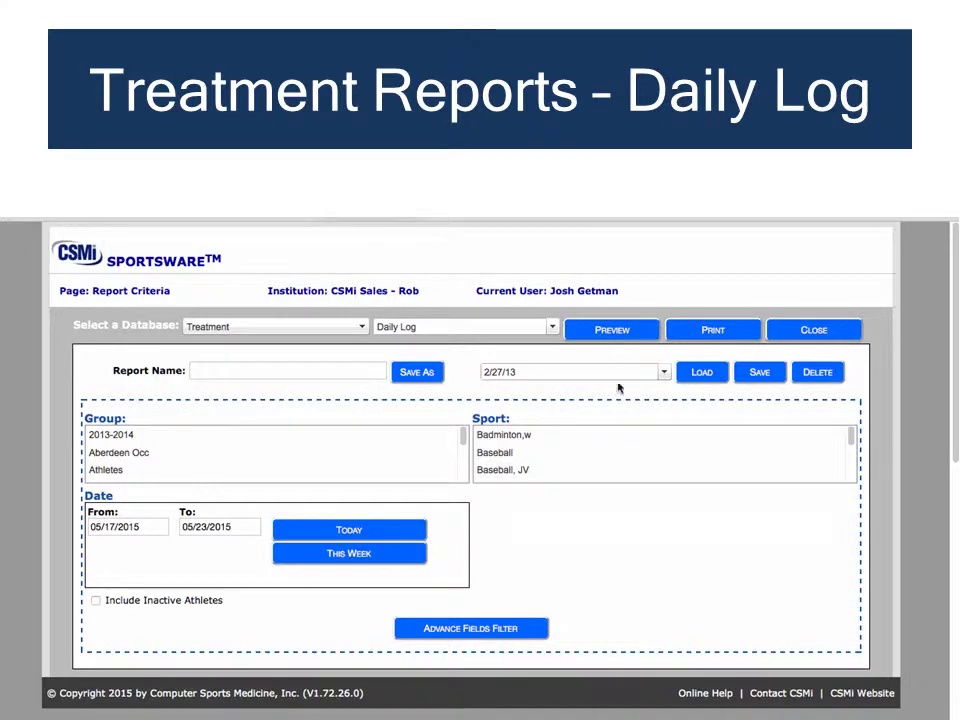
{"action": "left_click", "coordinate": [613, 330]}
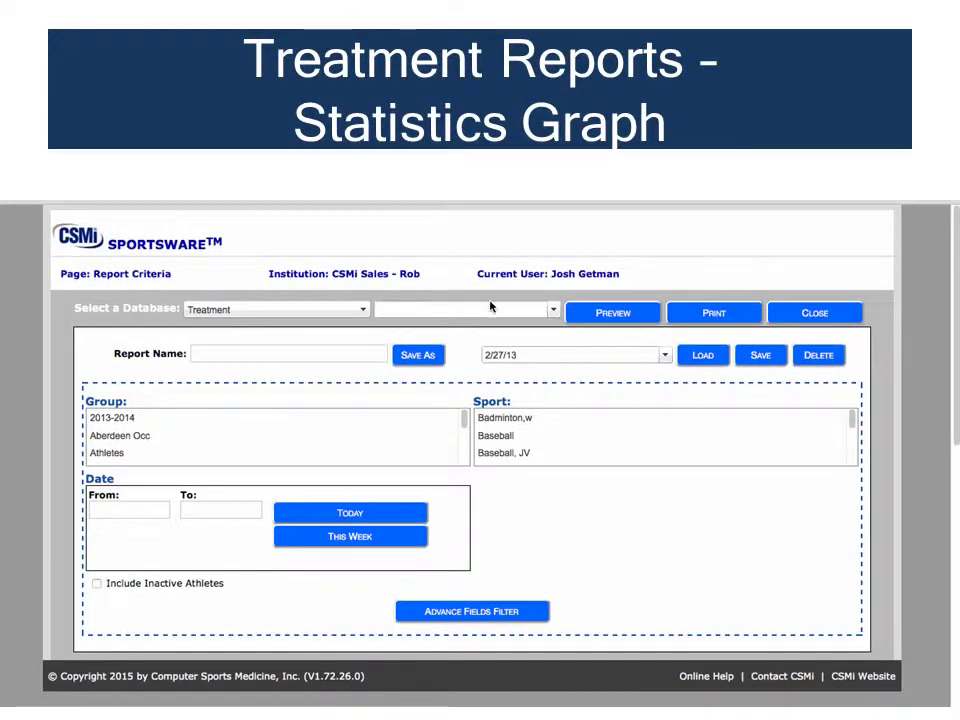
Preview the Treatment Statistics Graph, then rerun it for This Week, 05/17–05/23/2015
{"action": "left_click", "coordinate": [553, 310]}
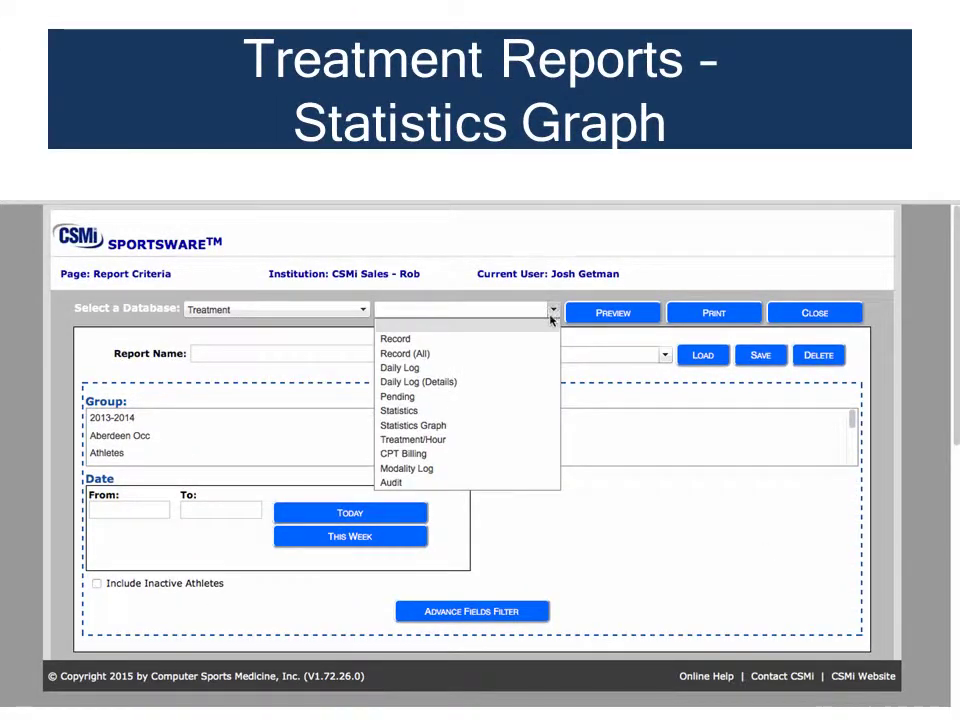
{"action": "left_click", "coordinate": [499, 425]}
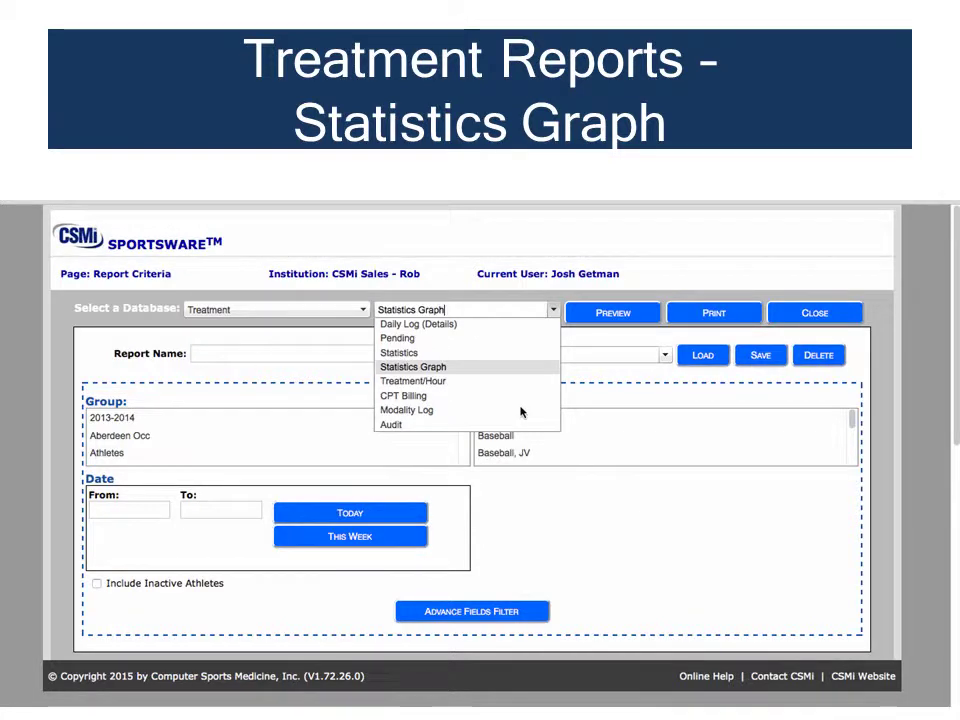
{"action": "left_click", "coordinate": [613, 314]}
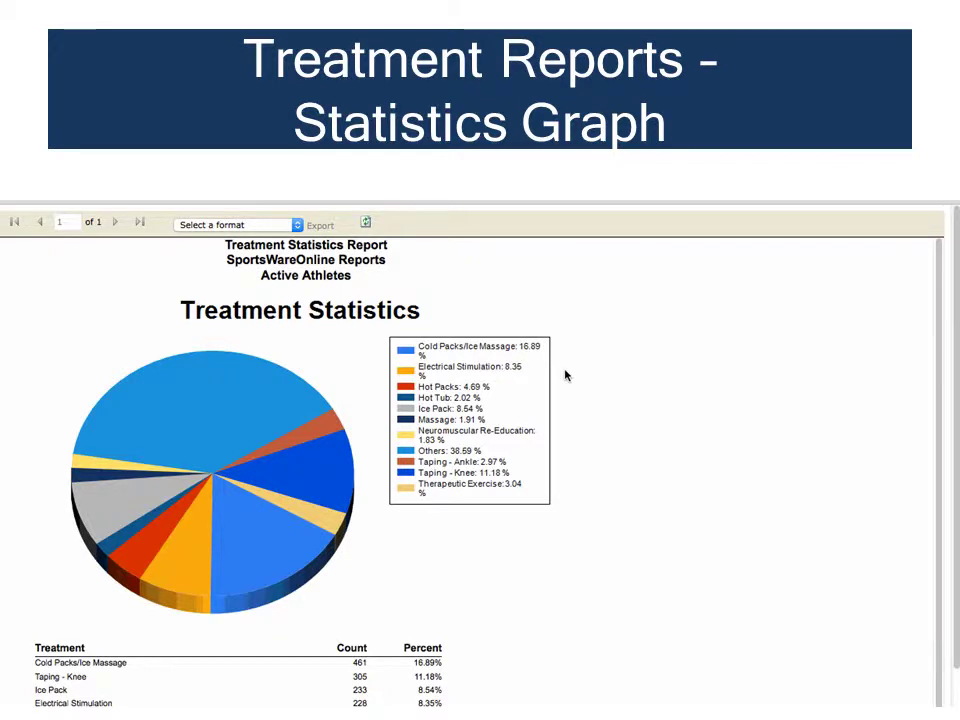
{"action": "scroll", "coordinate": [565, 375], "scroll_direction": "down", "scroll_amount": 1}
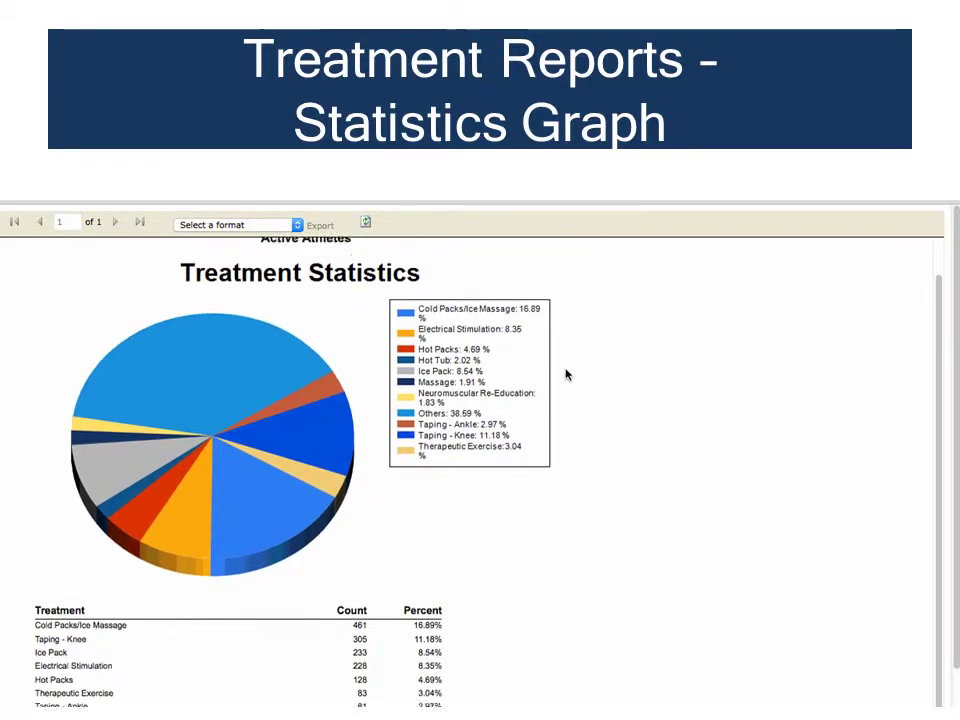
{"action": "scroll", "coordinate": [565, 375], "scroll_direction": "down", "scroll_amount": 1}
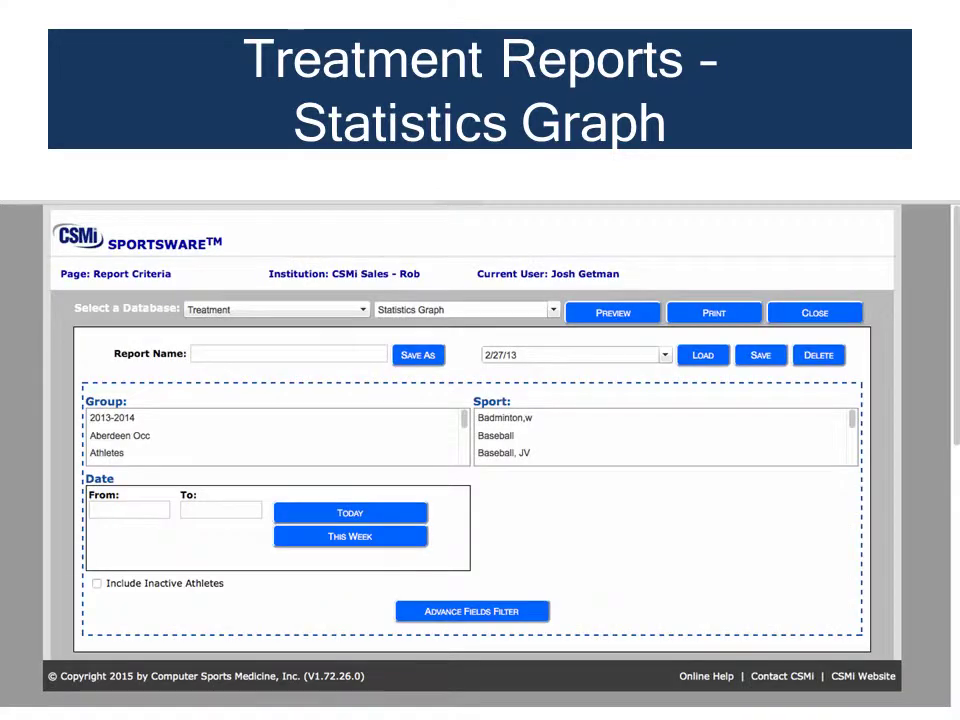
{"action": "left_click", "coordinate": [363, 538]}
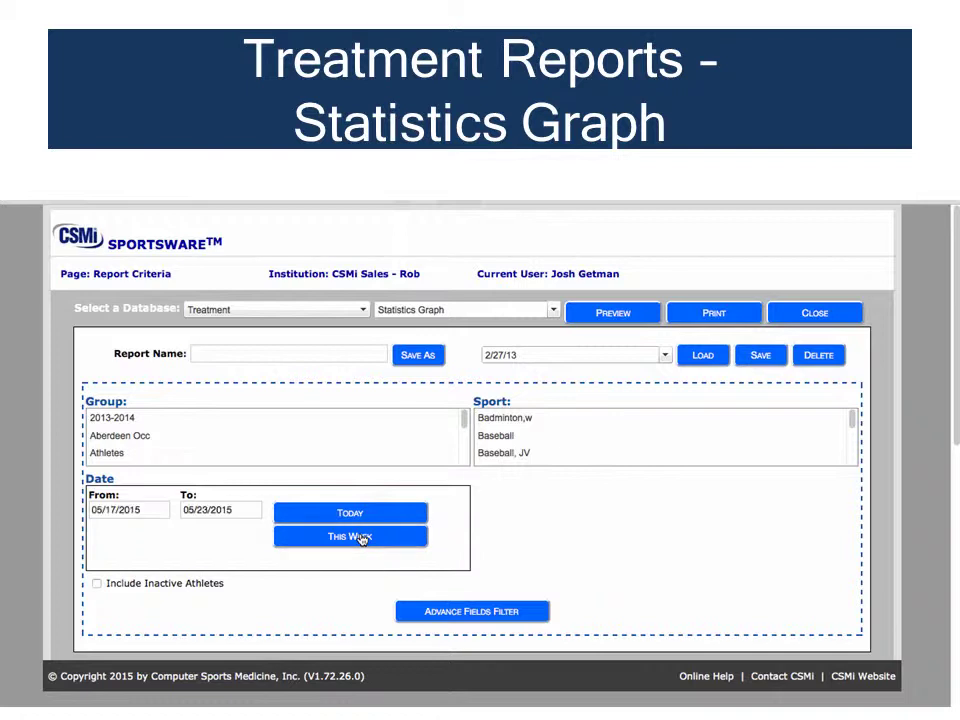
{"action": "left_click", "coordinate": [612, 314]}
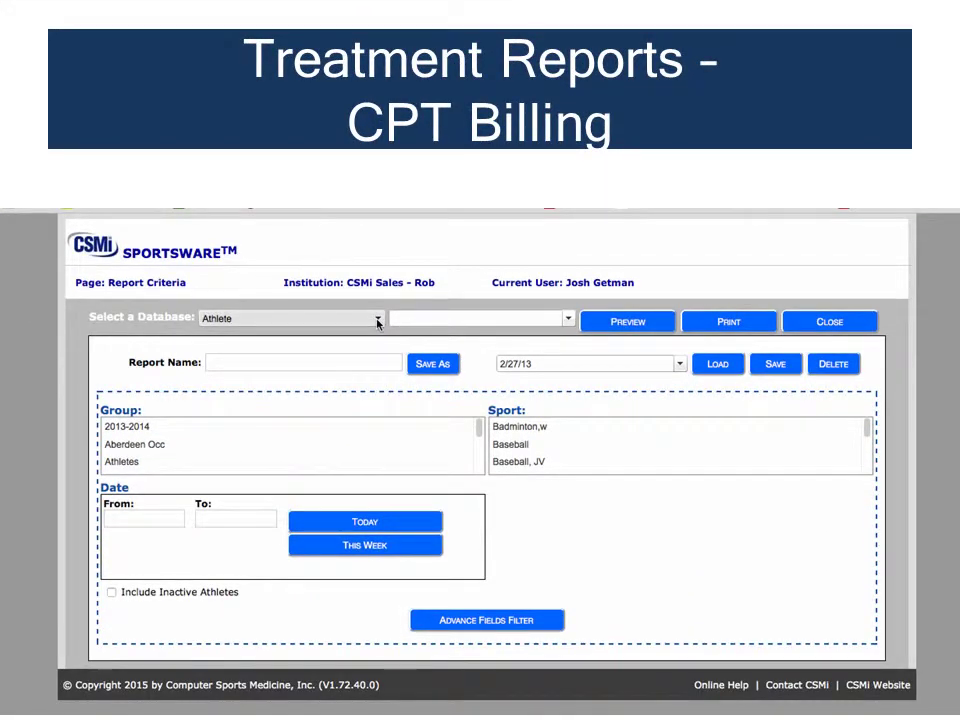
Select the Treatment database and its CPT Billing report
{"action": "left_click", "coordinate": [378, 322]}
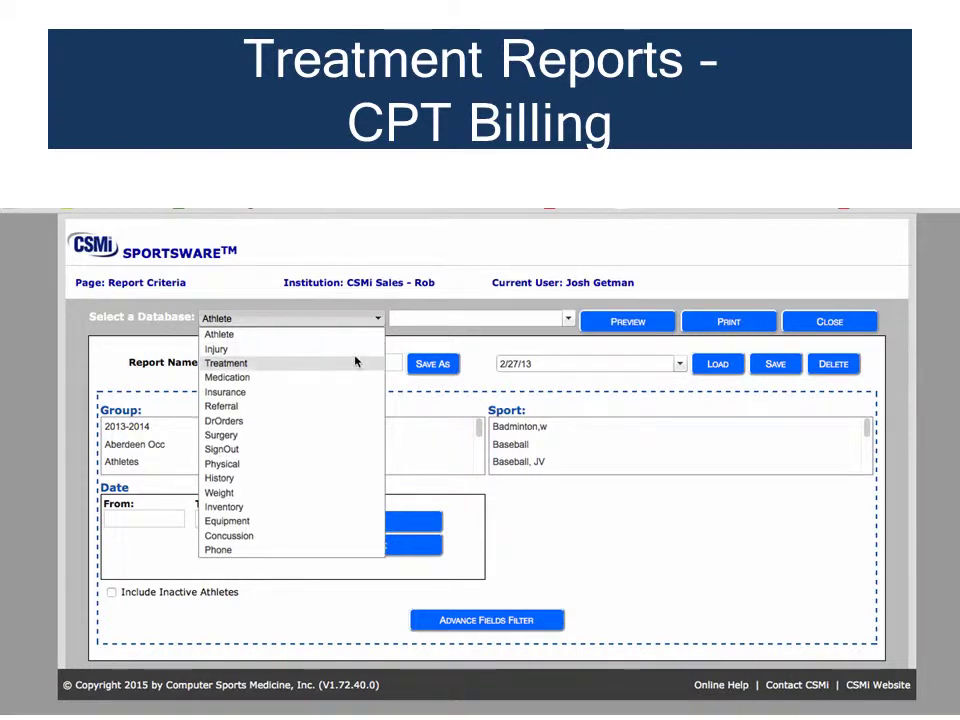
{"action": "left_click", "coordinate": [355, 361]}
{"action": "left_click", "coordinate": [568, 318]}
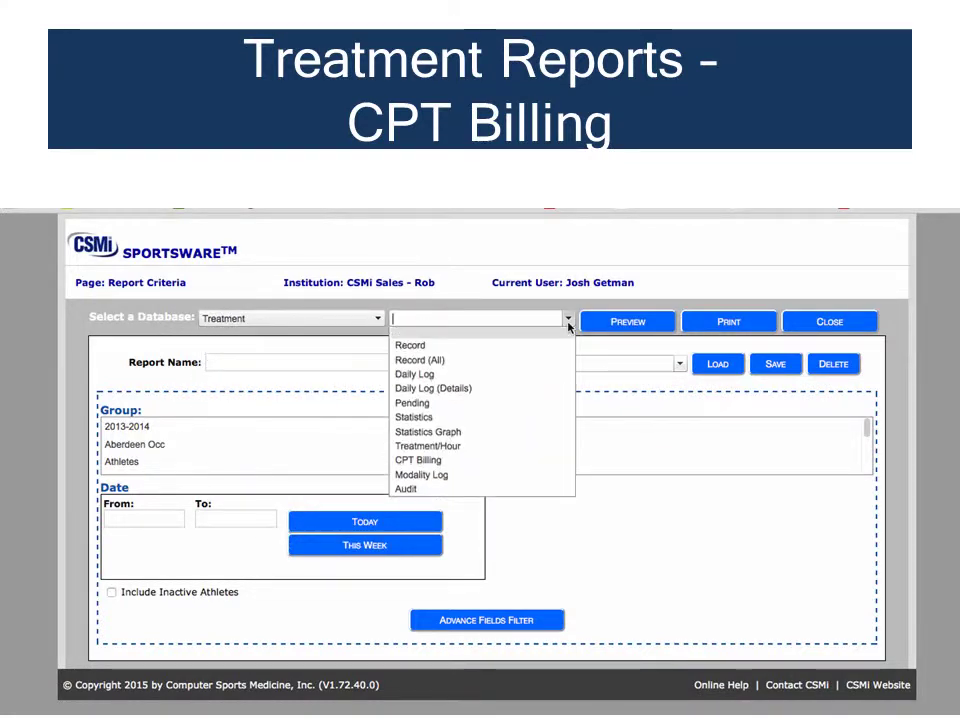
{"action": "left_click", "coordinate": [512, 463]}
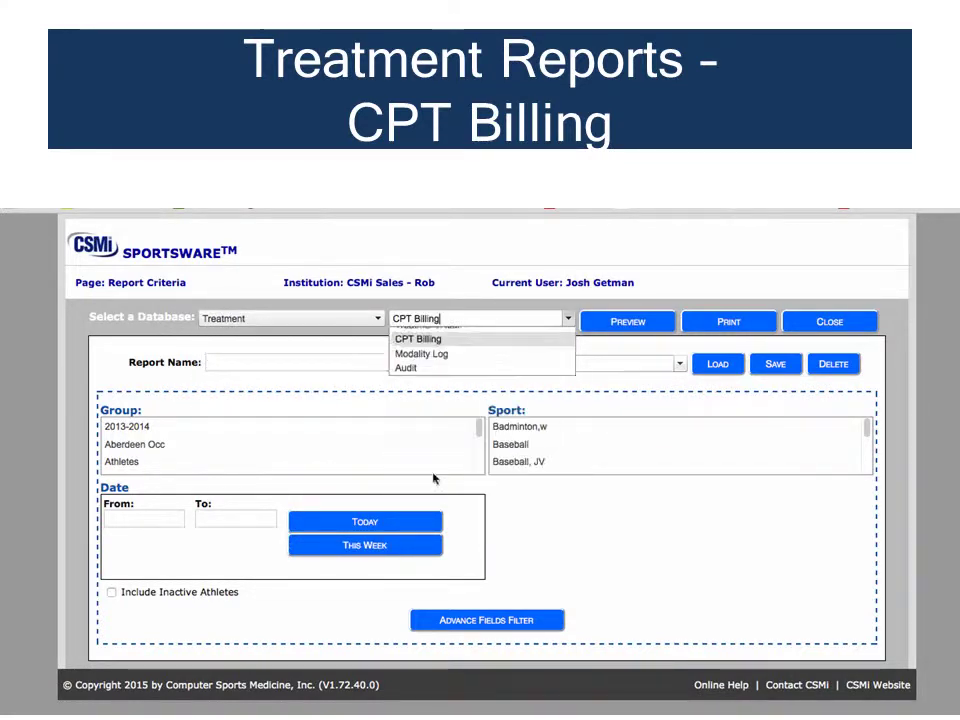
Set the date range from 08/01/2014 to today, 05/28/2015
{"action": "left_click", "coordinate": [165, 525]}
{"action": "left_click", "coordinate": [54, 539]}
{"action": "left_click", "coordinate": [54, 539]}
{"action": "left_click", "coordinate": [54, 539]}
{"action": "left_click", "coordinate": [54, 539]}
{"action": "left_click", "coordinate": [54, 539]}
{"action": "left_click", "coordinate": [54, 539]}
{"action": "left_click", "coordinate": [54, 539]}
{"action": "left_click", "coordinate": [54, 539]}
{"action": "left_click", "coordinate": [54, 539]}
{"action": "left_click", "coordinate": [152, 567]}
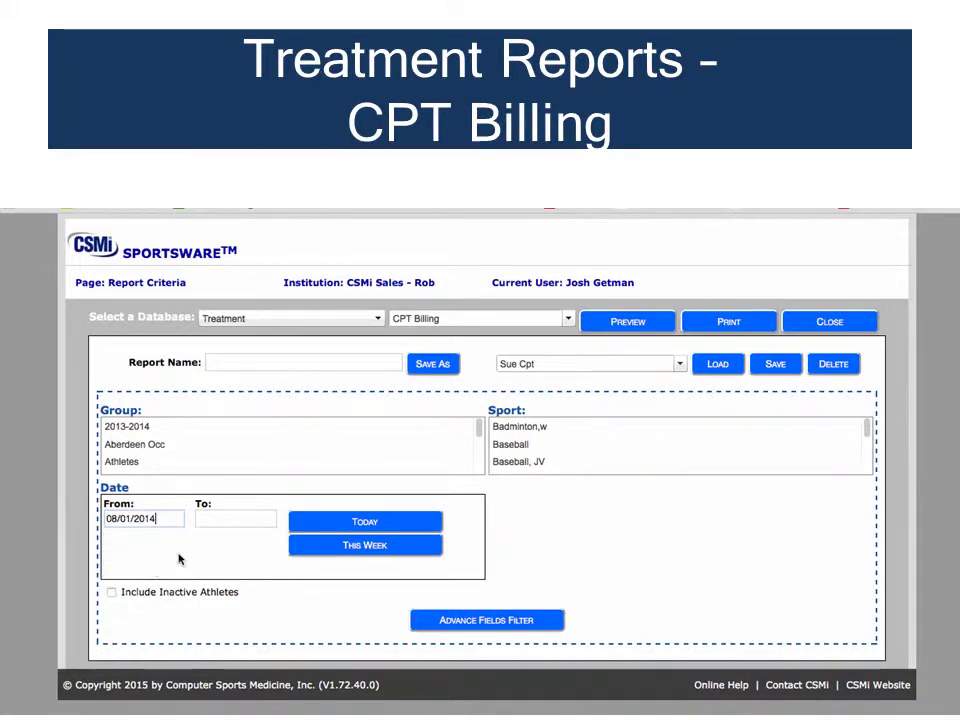
{"action": "left_click", "coordinate": [244, 518]}
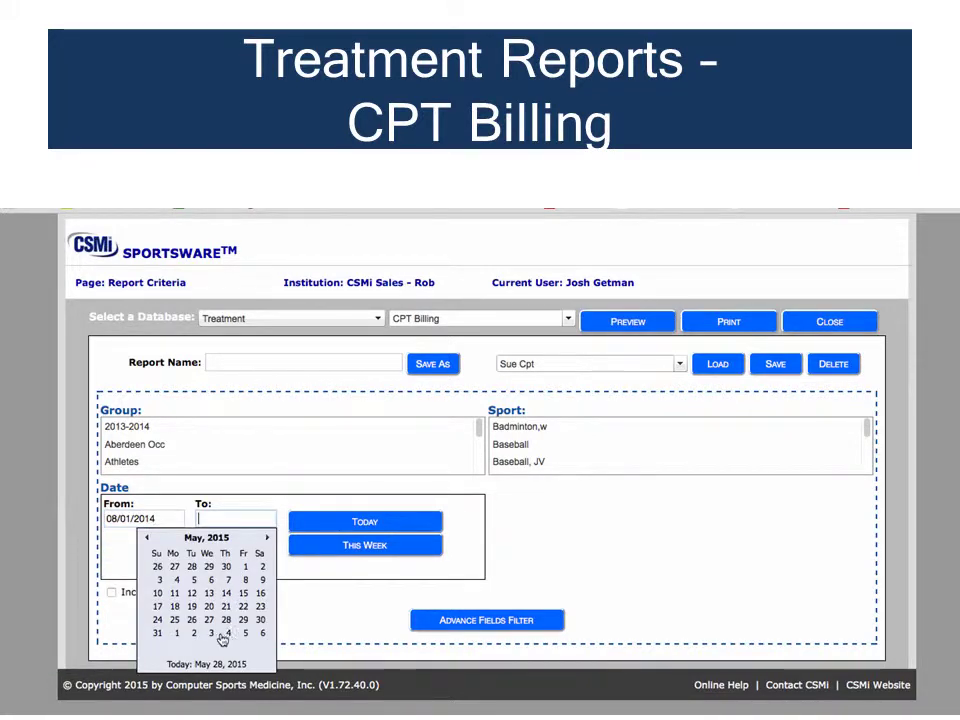
{"action": "left_click", "coordinate": [216, 664]}
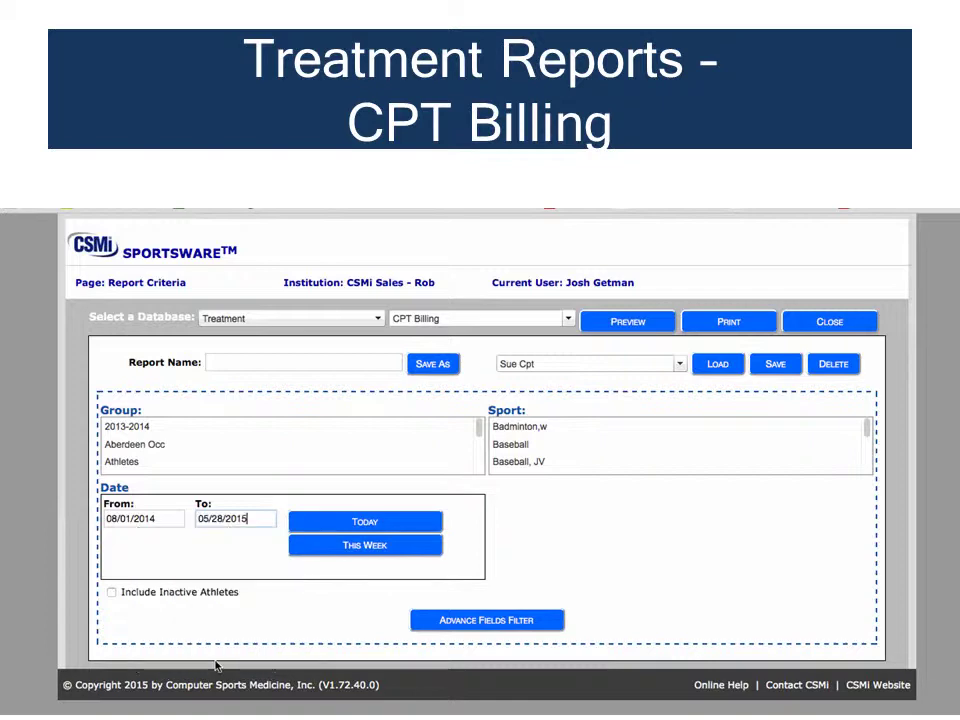
Preview the CPT Billing By Trainer report and scroll through its three pages
{"action": "left_click", "coordinate": [627, 322]}
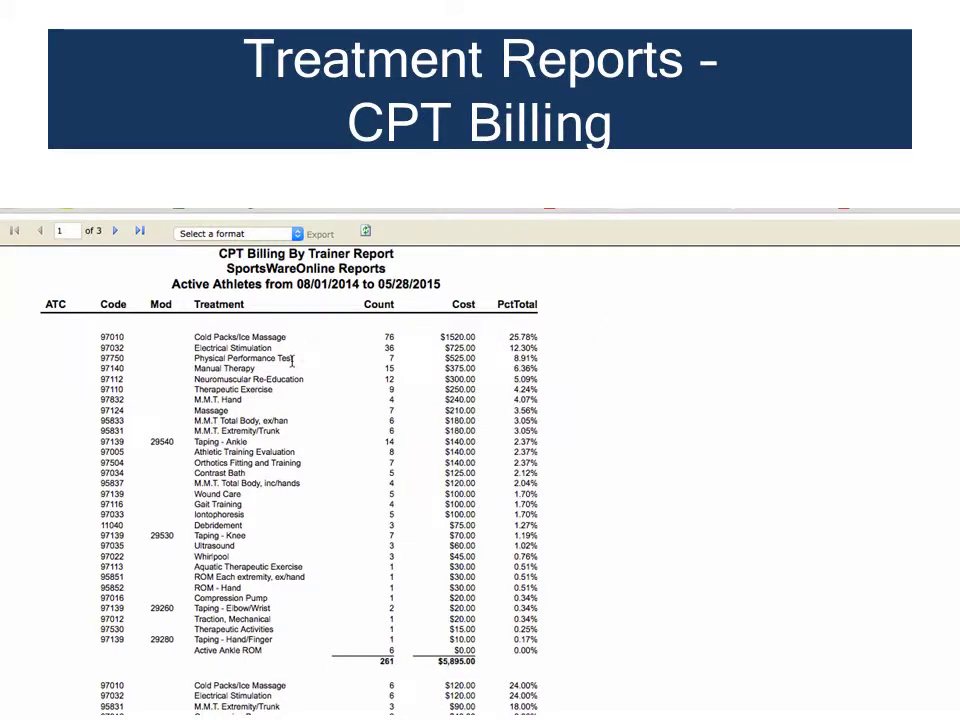
{"action": "scroll", "coordinate": [350, 378], "scroll_direction": "down", "scroll_amount": 1}
{"action": "scroll", "coordinate": [350, 380], "scroll_direction": "down", "scroll_amount": 4}
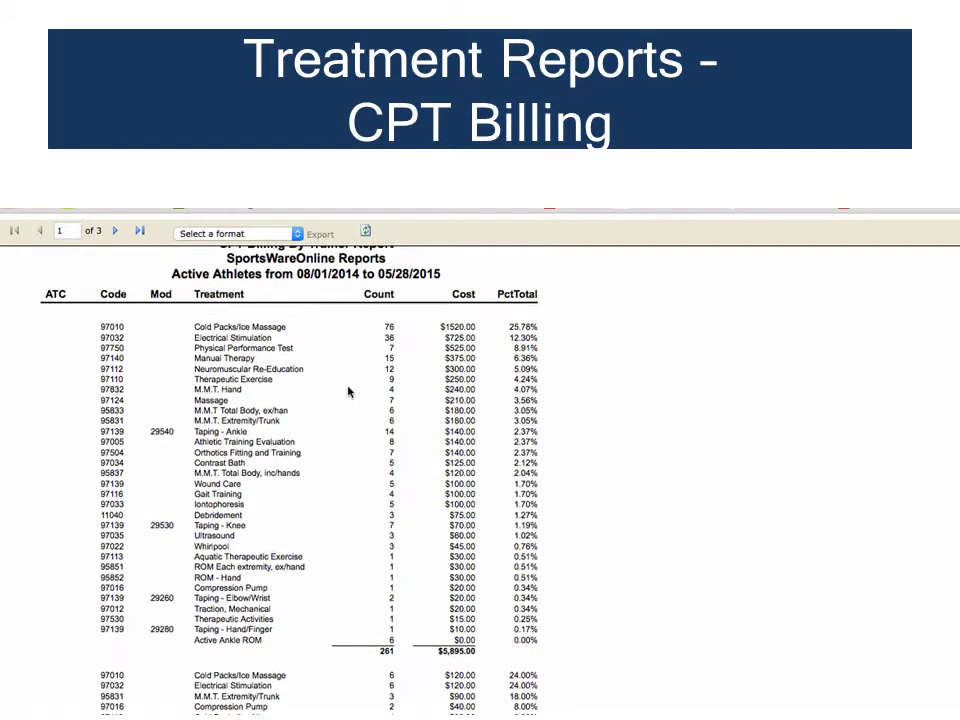
{"action": "scroll", "coordinate": [347, 391], "scroll_direction": "down", "scroll_amount": 8}
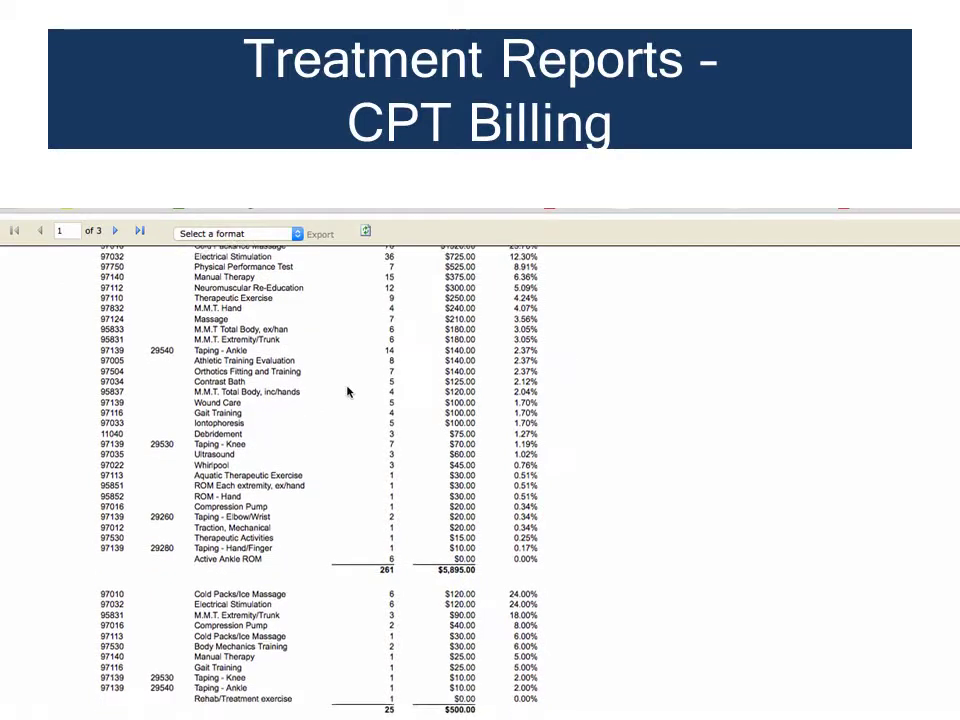
{"action": "scroll", "coordinate": [347, 391], "scroll_direction": "down", "scroll_amount": 15}
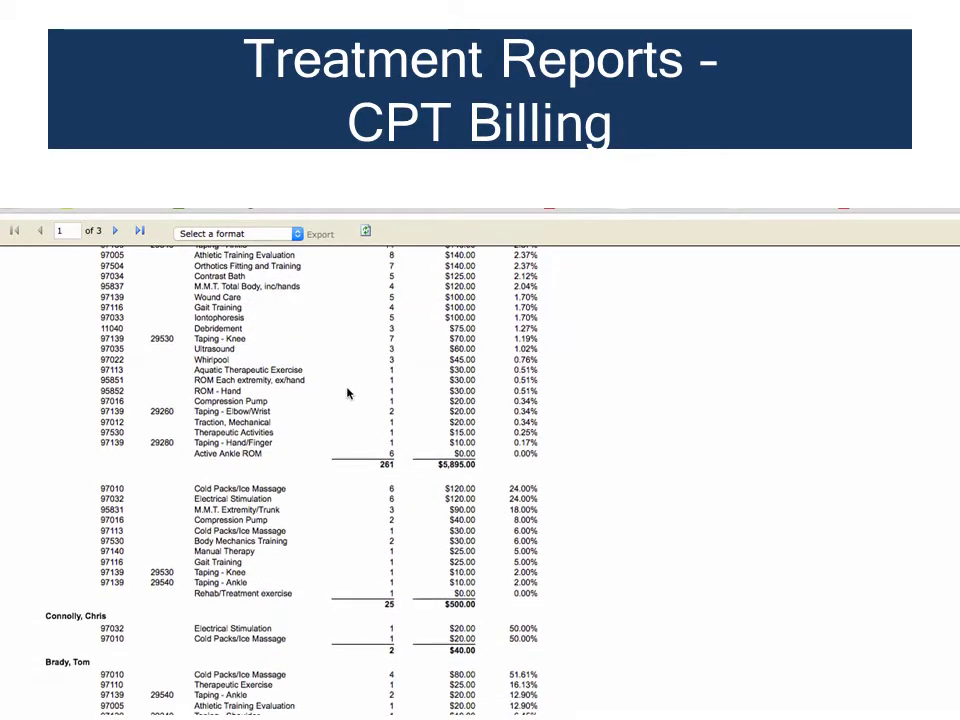
{"action": "scroll", "coordinate": [347, 393], "scroll_direction": "down", "scroll_amount": 7}
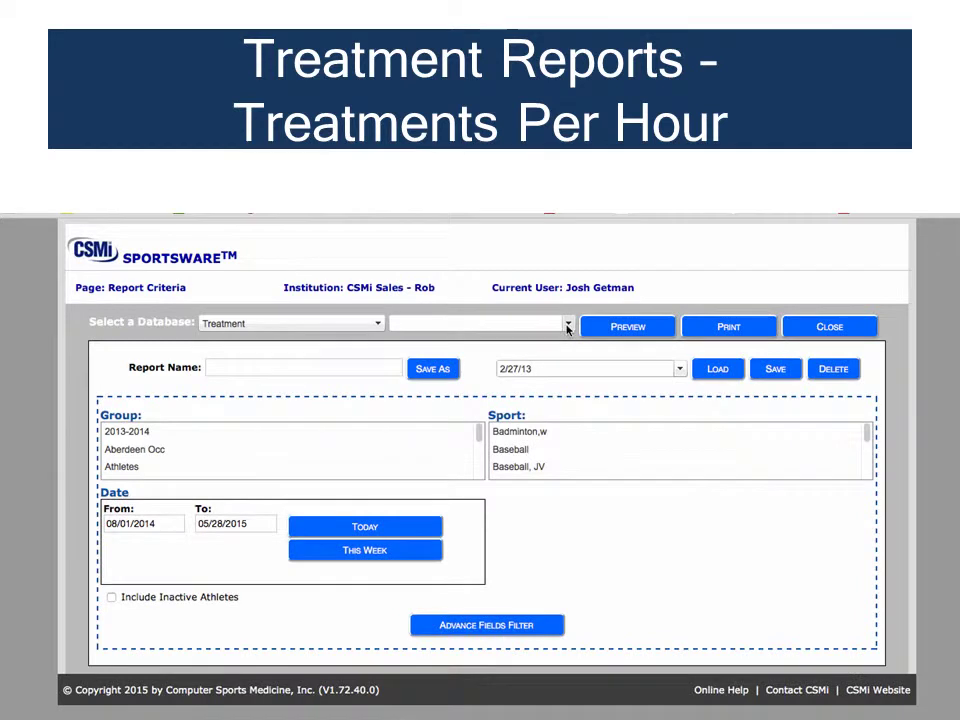
Preview the Treatment/Hour report for 08/01/2014–05/28/2015 and scroll through its chart
{"action": "left_click", "coordinate": [567, 324]}
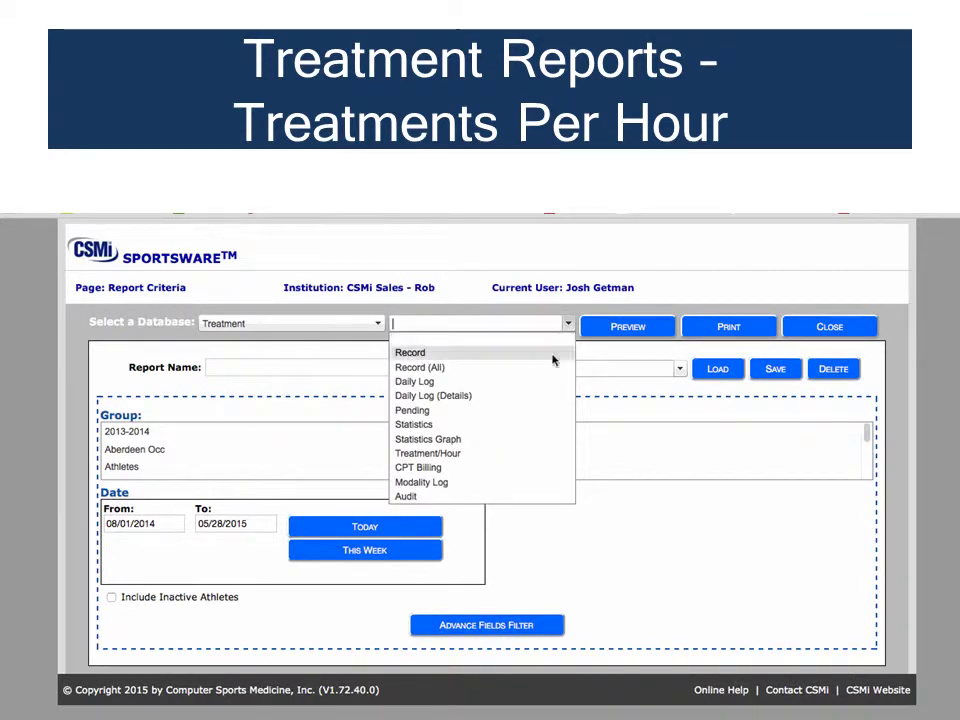
{"action": "left_click", "coordinate": [519, 454]}
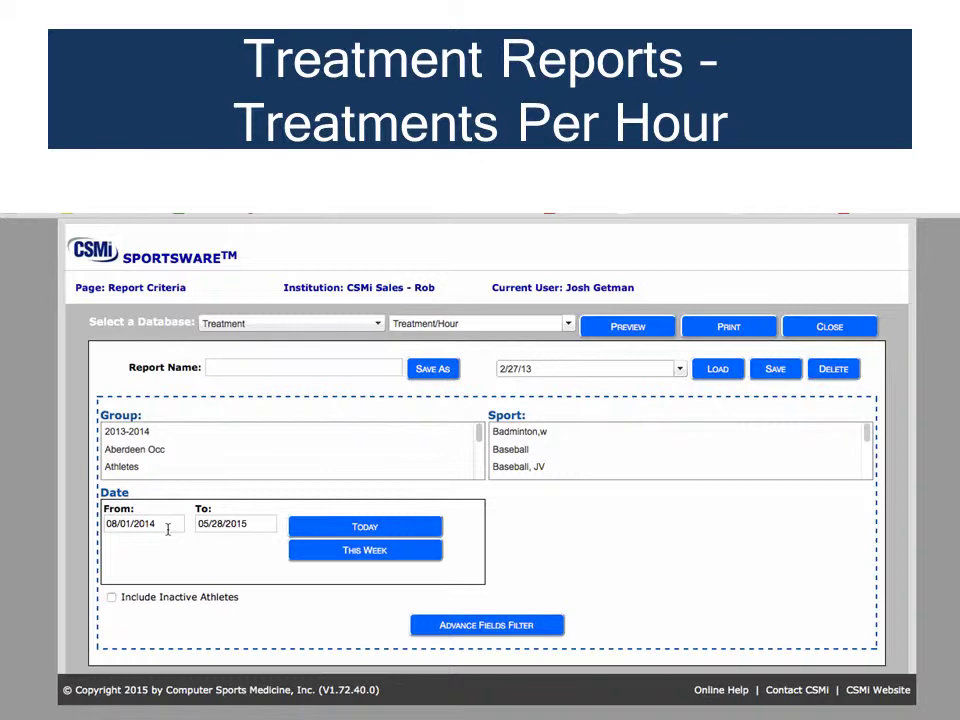
{"action": "left_click", "coordinate": [257, 531]}
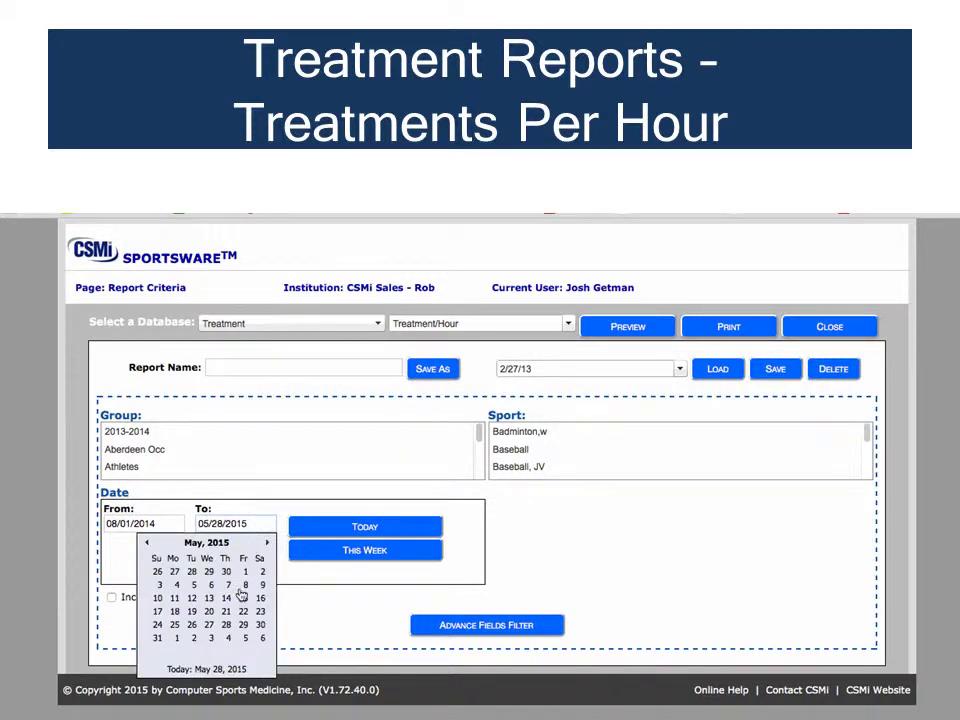
{"action": "left_click", "coordinate": [222, 668]}
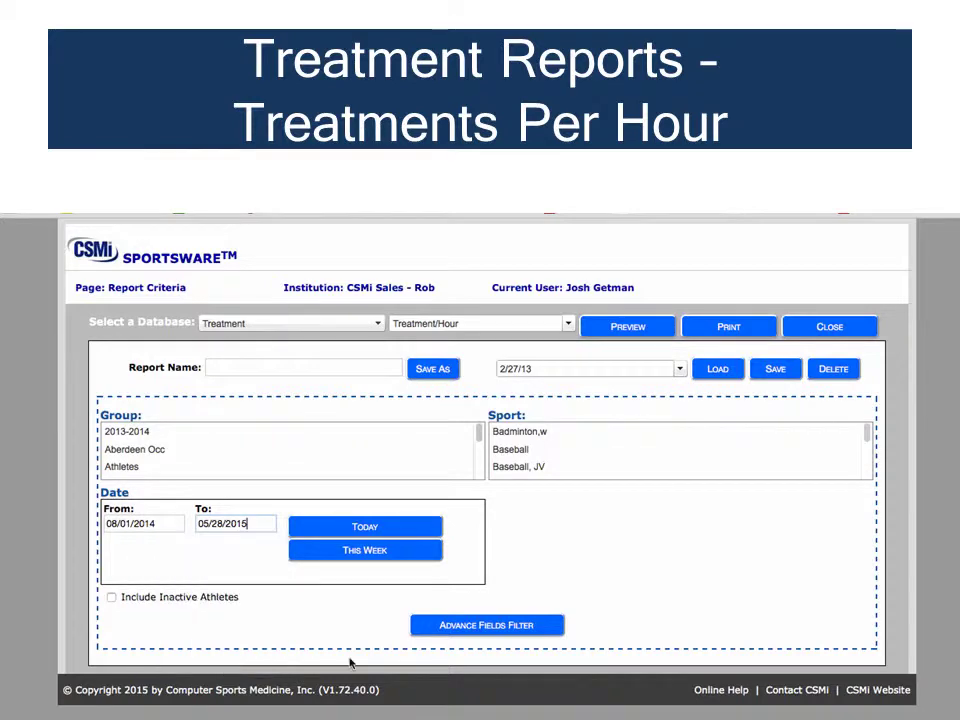
{"action": "left_click", "coordinate": [627, 332]}
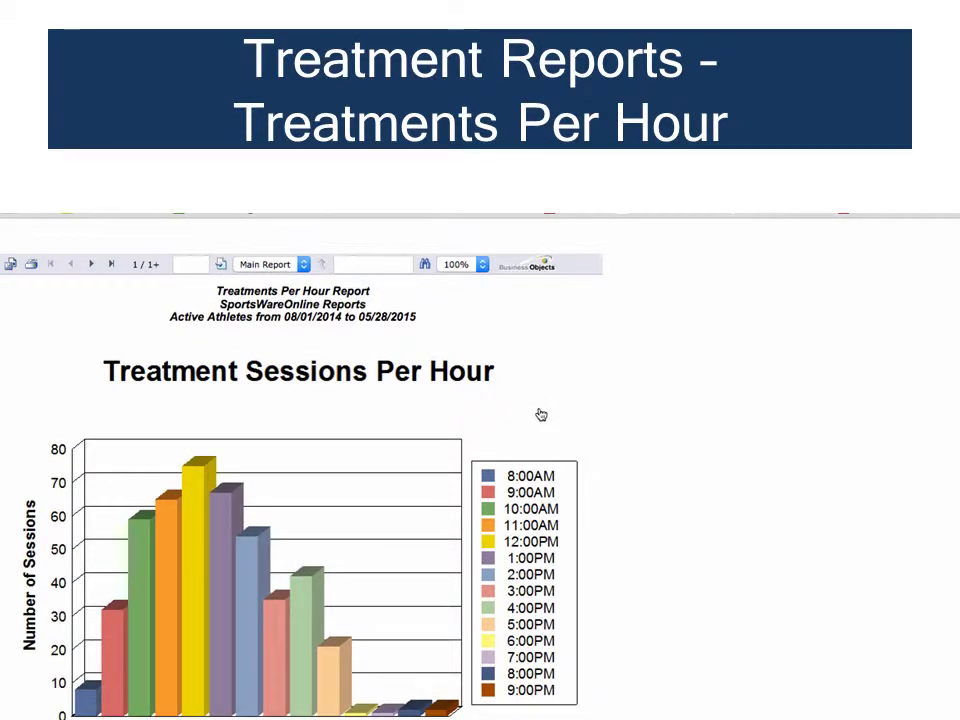
{"action": "scroll", "coordinate": [541, 414], "scroll_direction": "down", "scroll_amount": 3}
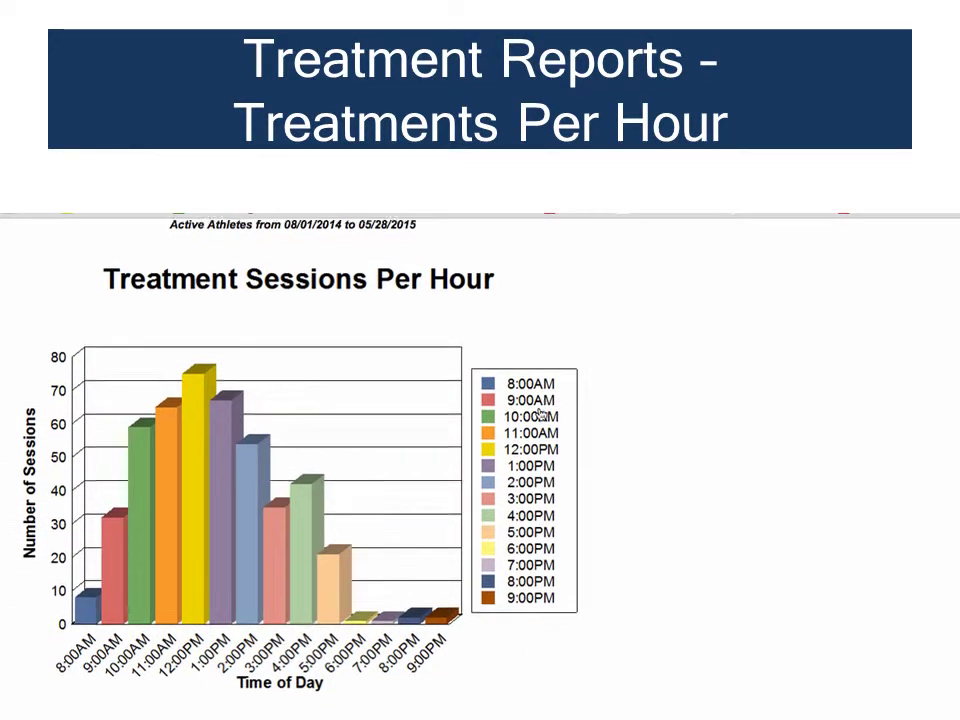
{"action": "scroll", "coordinate": [541, 414], "scroll_direction": "down", "scroll_amount": 5}
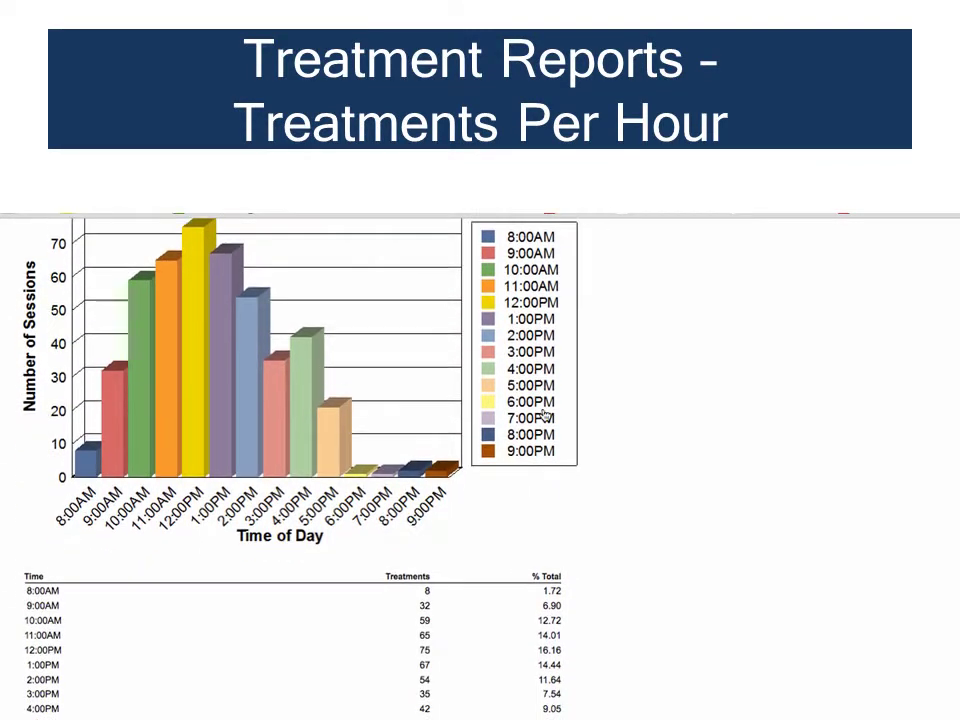
{"action": "scroll", "coordinate": [545, 416], "scroll_direction": "down", "scroll_amount": 3}
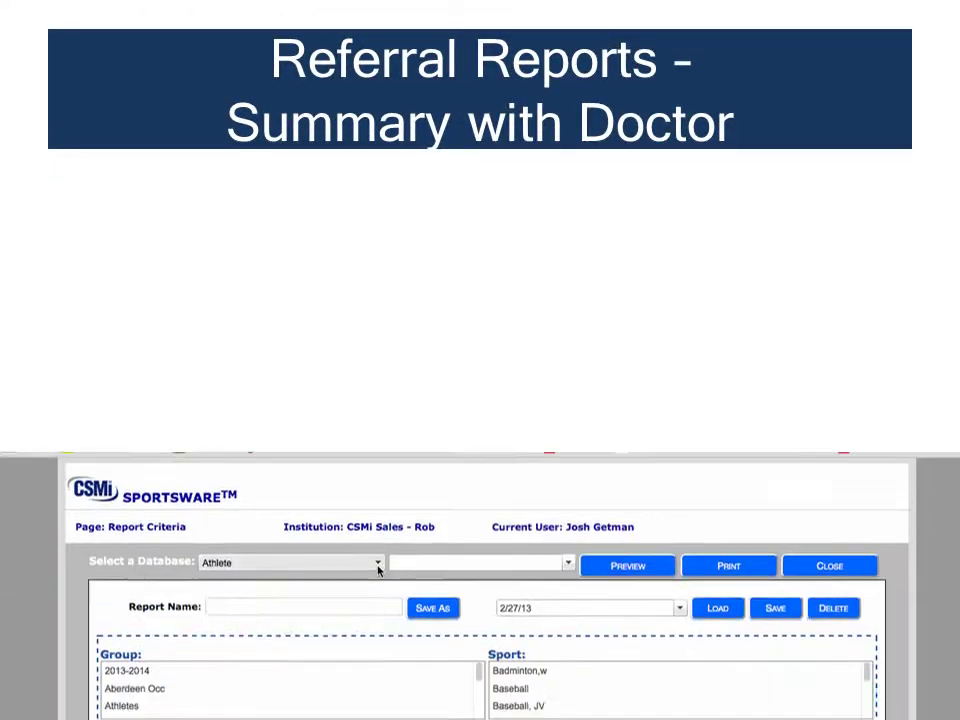
Preview the Referral database's Summary with Doctor report and scroll through each doctor's services
{"action": "left_click", "coordinate": [375, 324]}
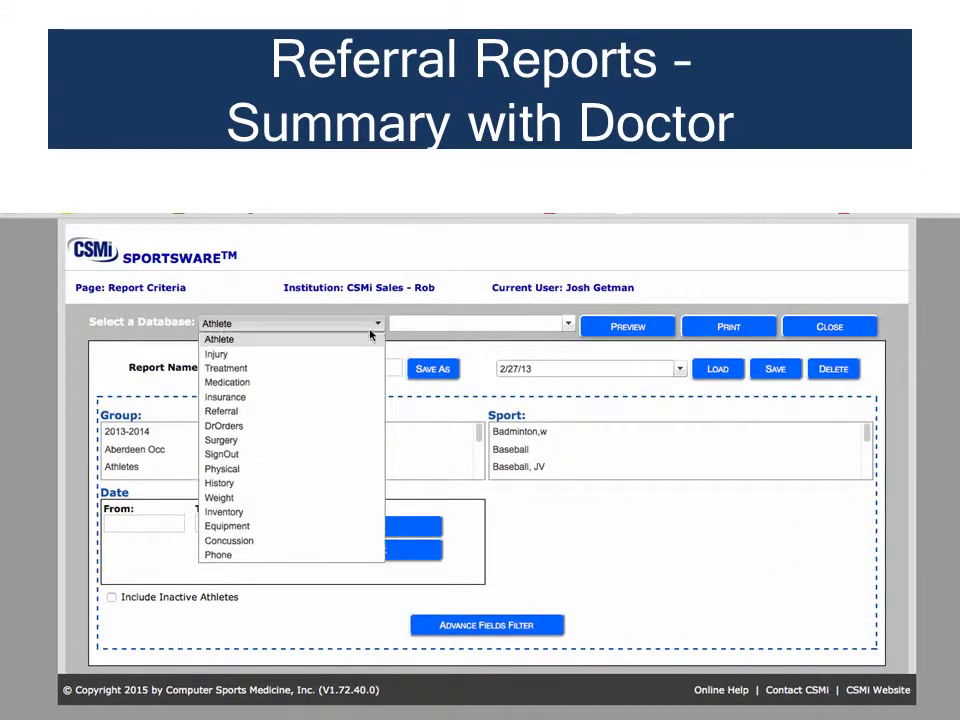
{"action": "left_click", "coordinate": [341, 411]}
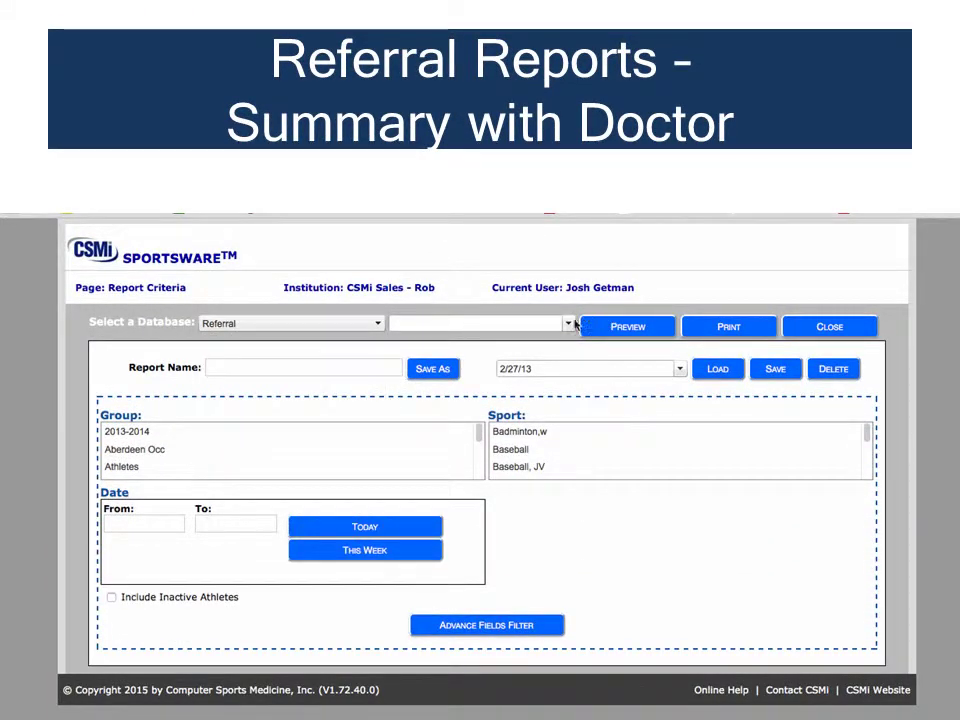
{"action": "left_click", "coordinate": [568, 324]}
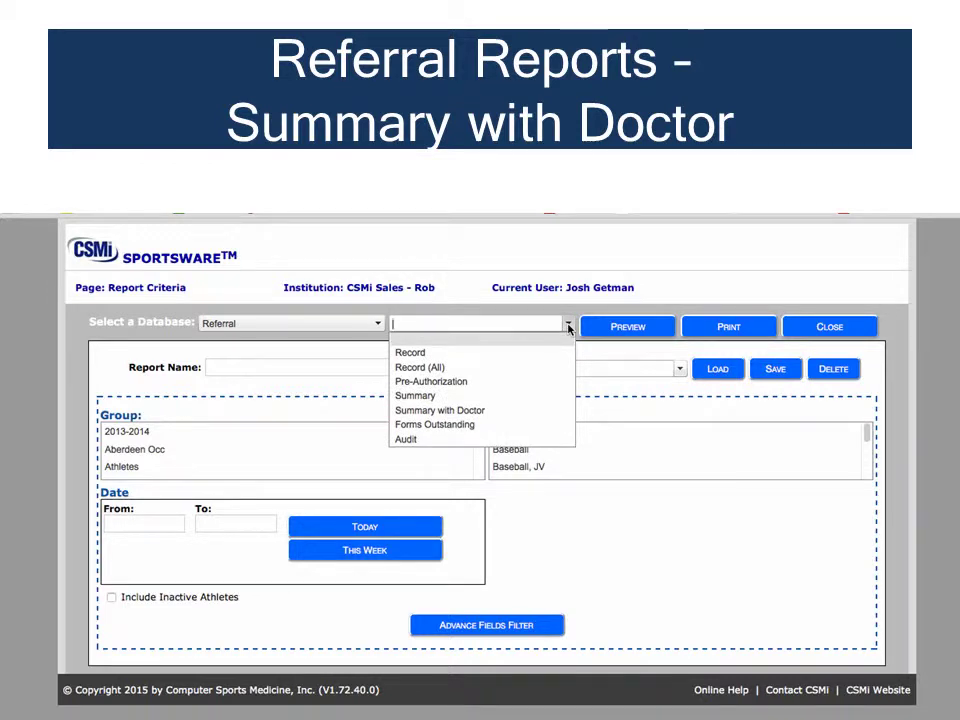
{"action": "left_click", "coordinate": [548, 411]}
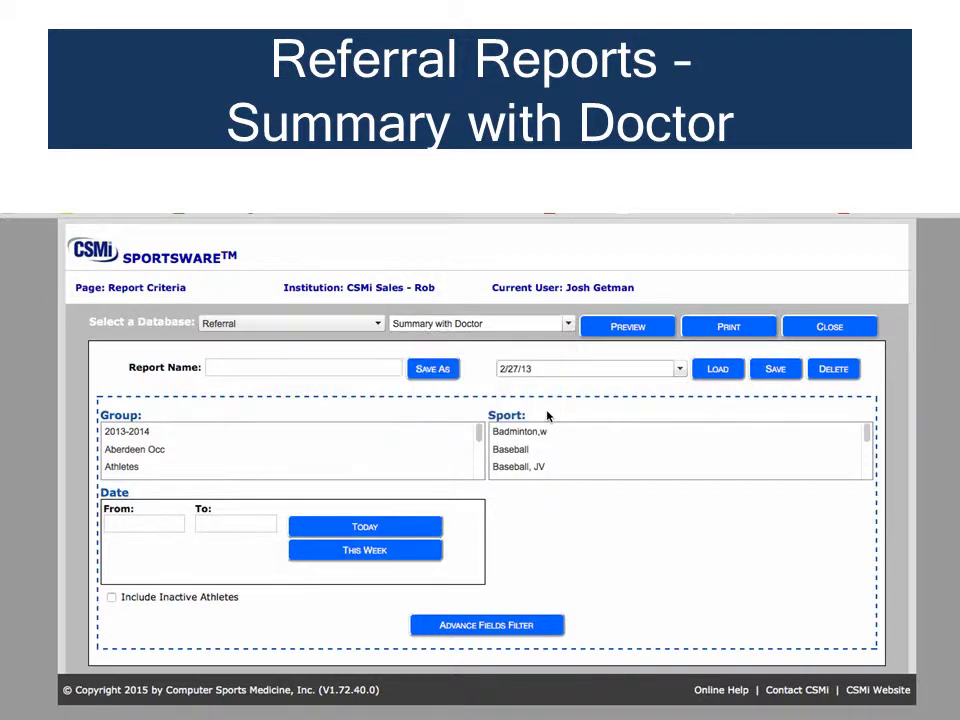
{"action": "left_click", "coordinate": [623, 327]}
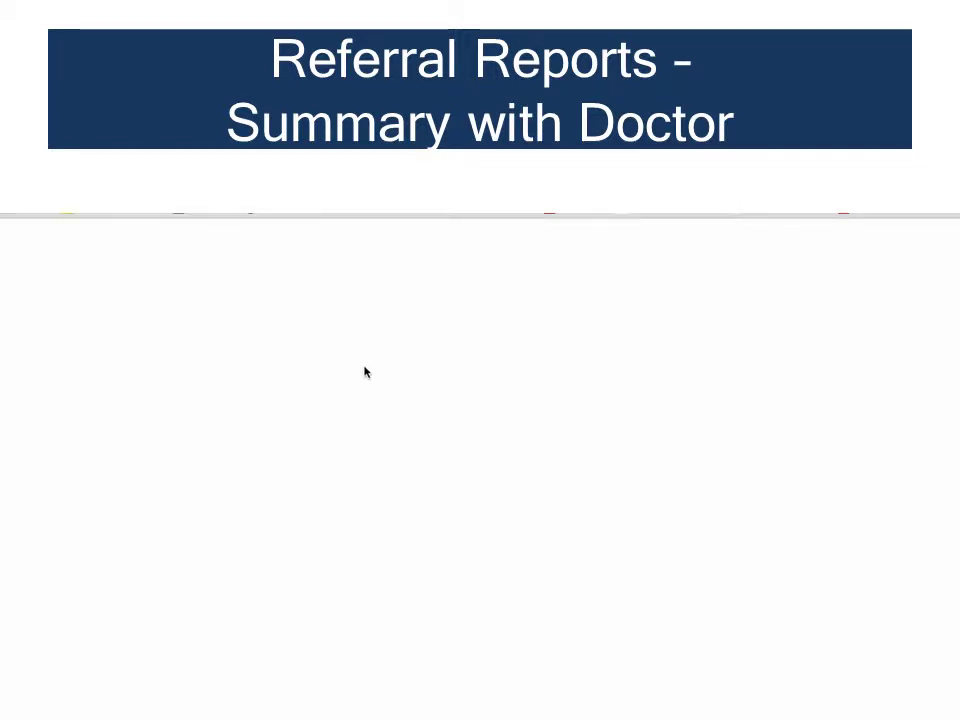
{"action": "scroll", "coordinate": [352, 400], "scroll_direction": "down", "scroll_amount": 2}
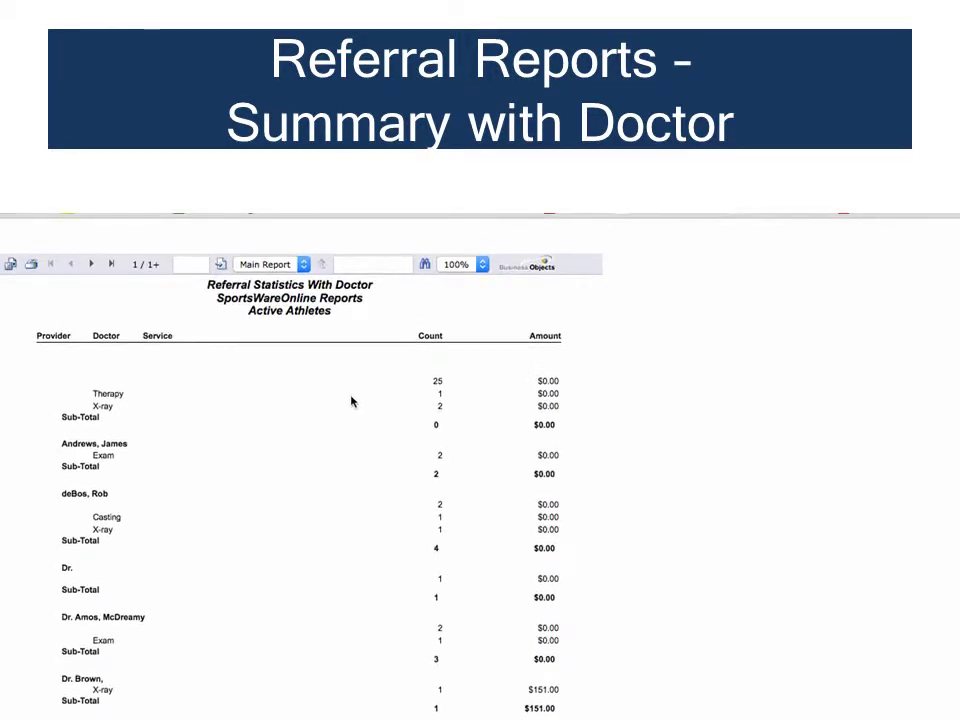
{"action": "scroll", "coordinate": [116, 433], "scroll_direction": "down", "scroll_amount": 5}
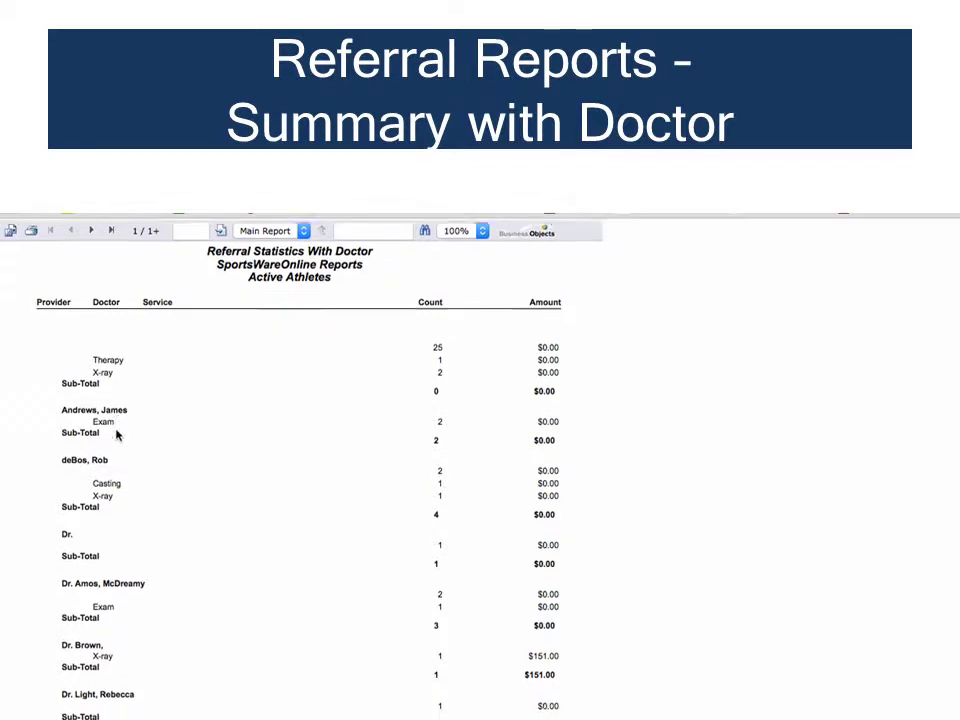
{"action": "scroll", "coordinate": [92, 452], "scroll_direction": "down", "scroll_amount": 2}
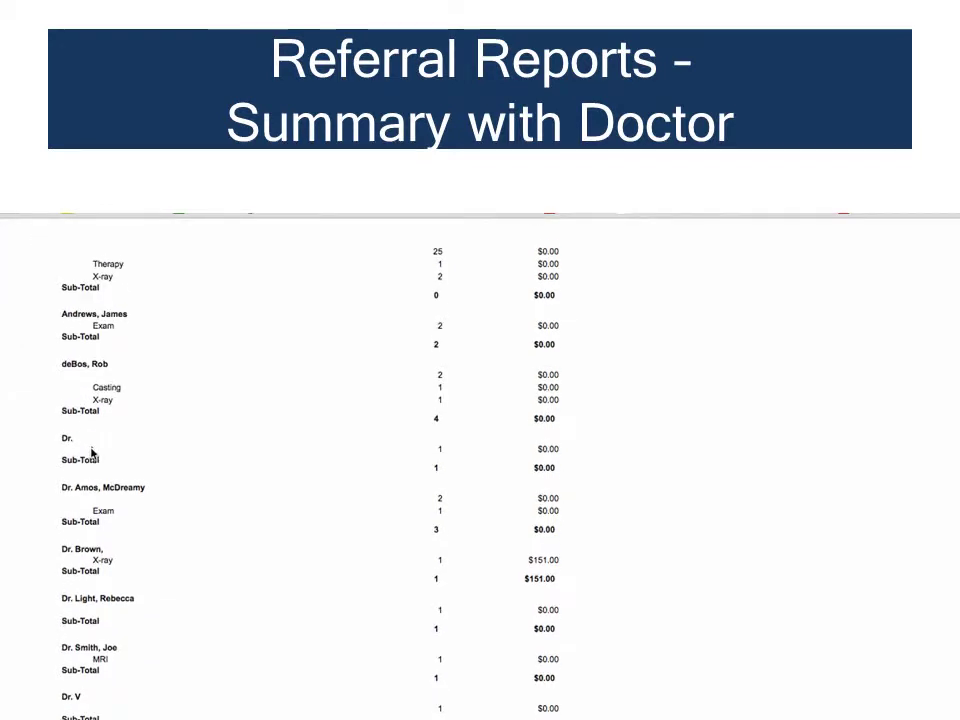
{"action": "scroll", "coordinate": [95, 488], "scroll_direction": "down", "scroll_amount": 5}
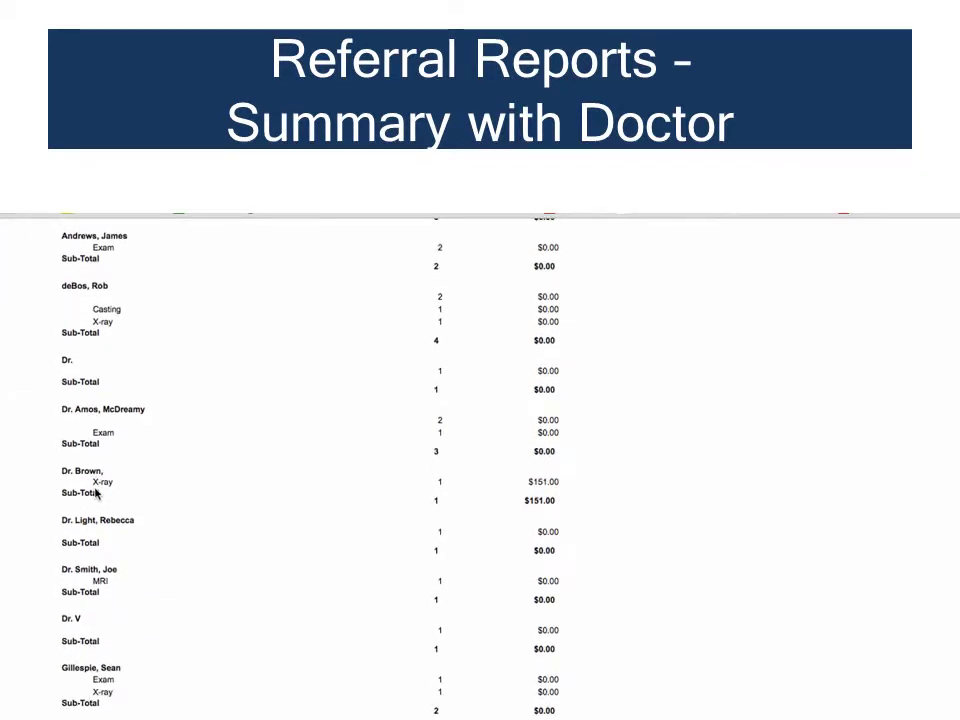
{"action": "scroll", "coordinate": [96, 491], "scroll_direction": "down", "scroll_amount": 4}
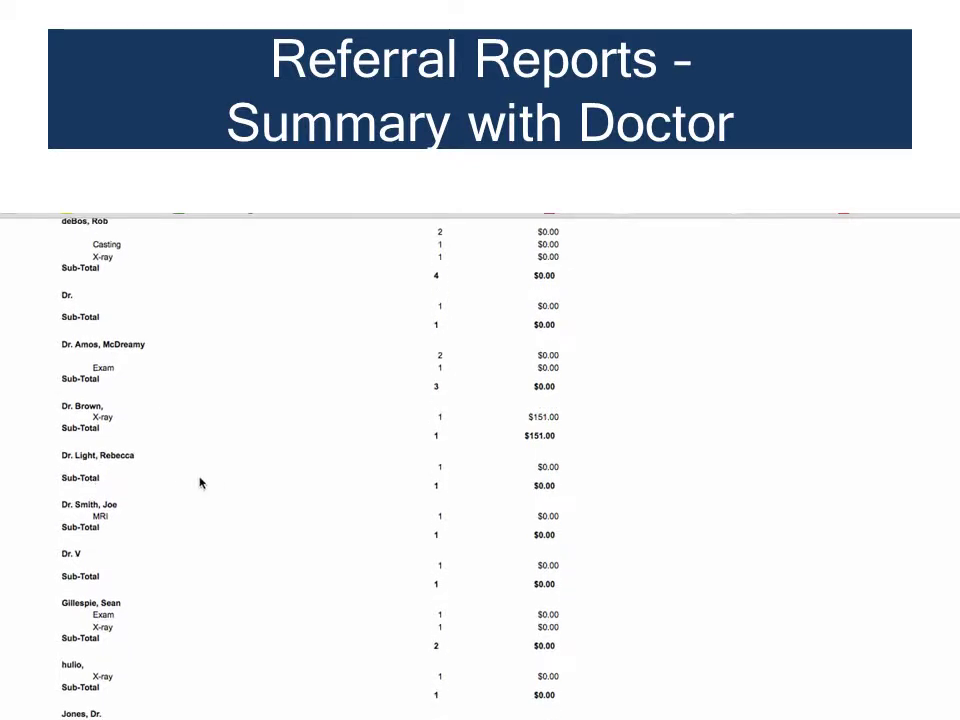
{"action": "scroll", "coordinate": [179, 485], "scroll_direction": "down", "scroll_amount": 4}
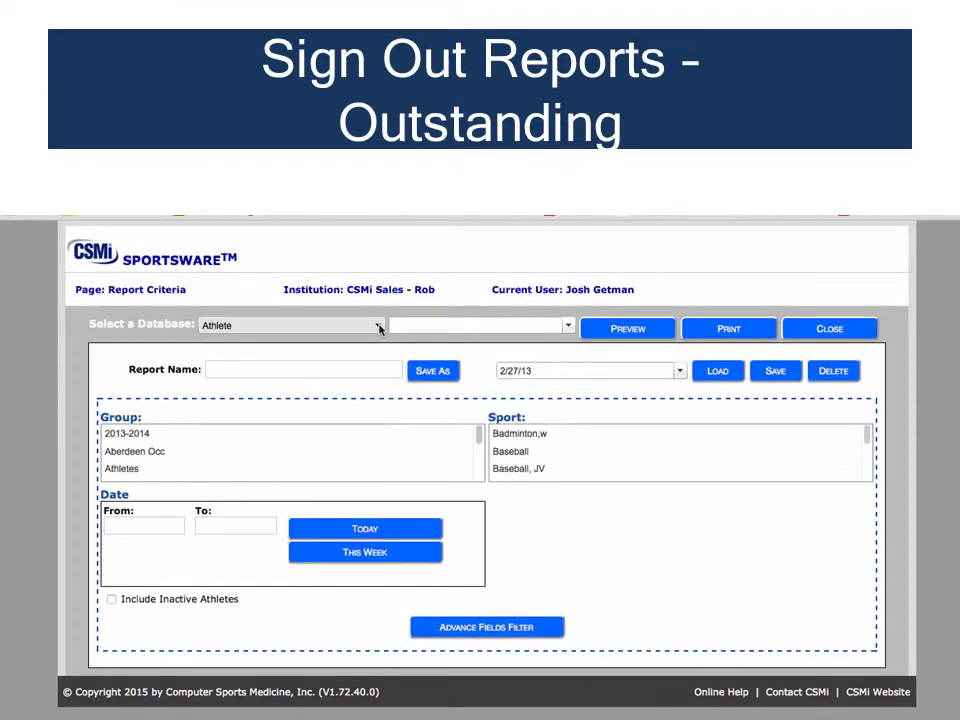
Preview the SignOut database's Outstanding report and scroll through each athlete's unreturned items and costs
{"action": "left_click", "coordinate": [379, 326]}
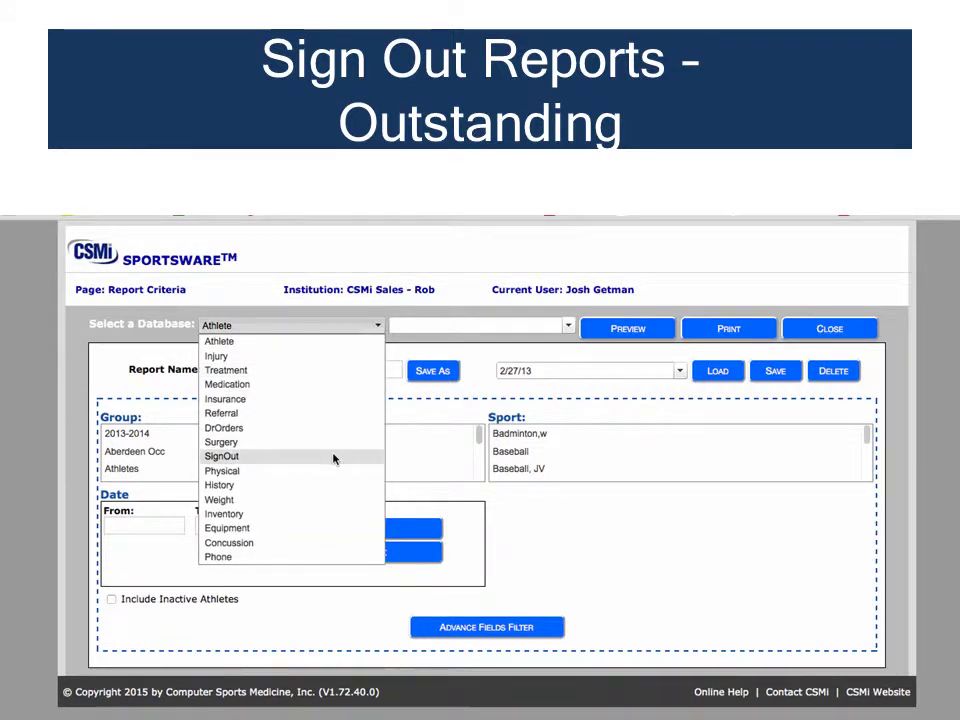
{"action": "left_click", "coordinate": [334, 456]}
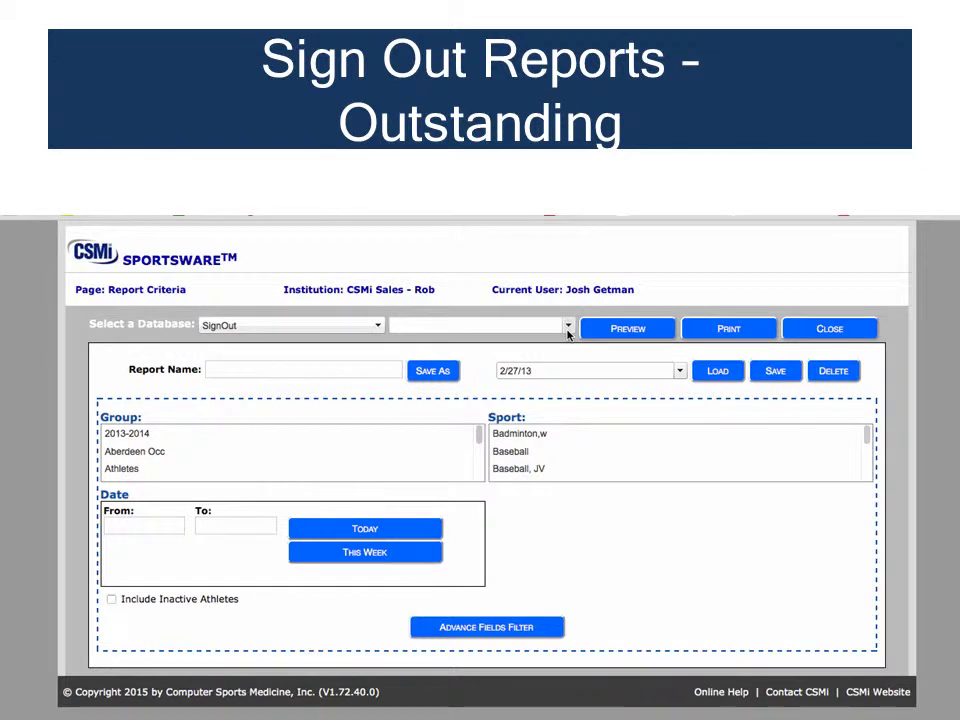
{"action": "left_click", "coordinate": [568, 327]}
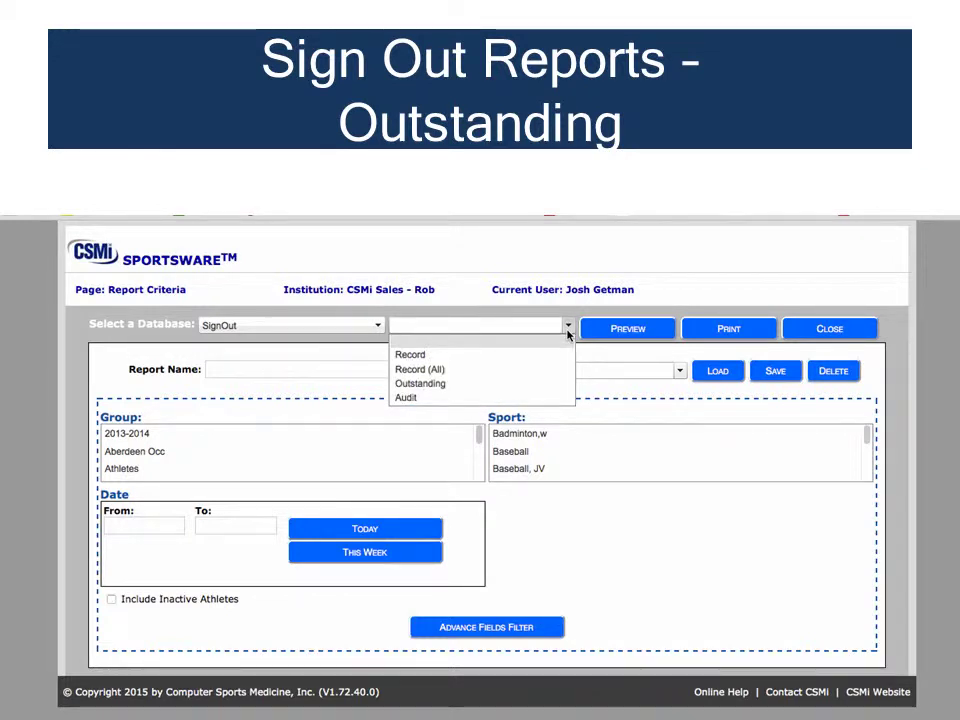
{"action": "left_click", "coordinate": [514, 384]}
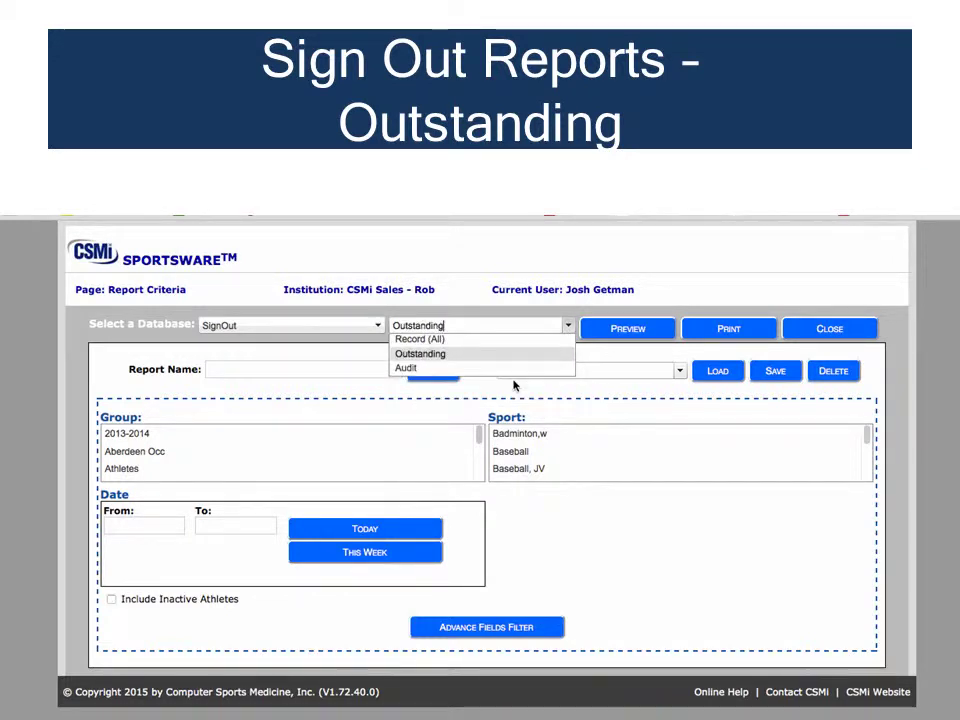
{"action": "left_click", "coordinate": [628, 330]}
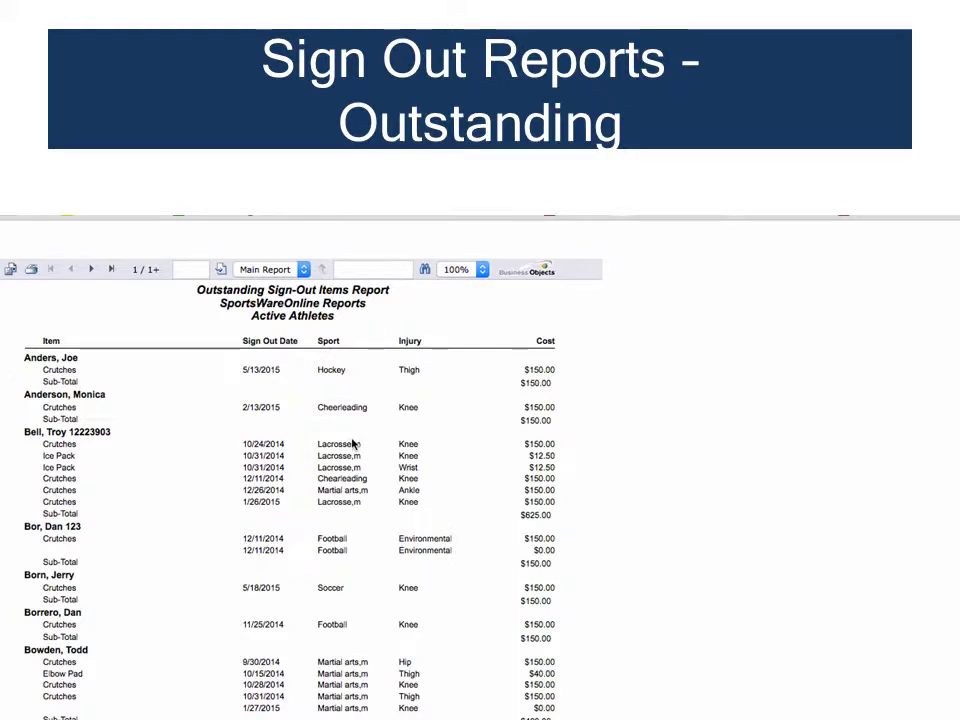
{"action": "scroll", "coordinate": [352, 443], "scroll_direction": "down", "scroll_amount": 3}
{"action": "scroll", "coordinate": [352, 443], "scroll_direction": "down", "scroll_amount": 2}
{"action": "scroll", "coordinate": [352, 443], "scroll_direction": "down", "scroll_amount": 3}
{"action": "scroll", "coordinate": [358, 426], "scroll_direction": "down", "scroll_amount": 3}
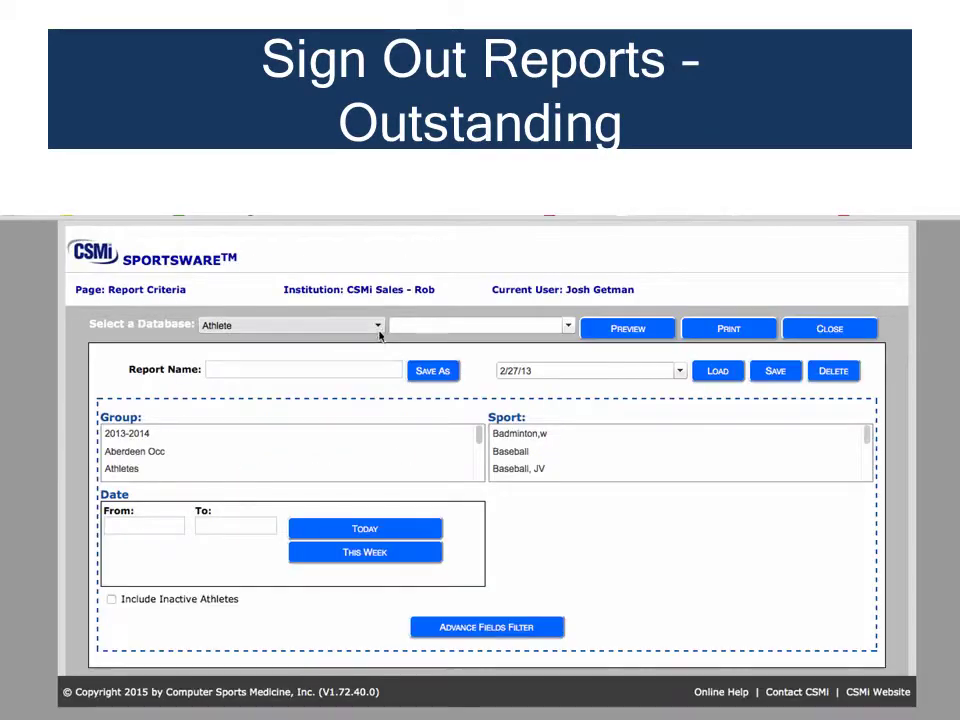
{"action": "left_click", "coordinate": [379, 328]}
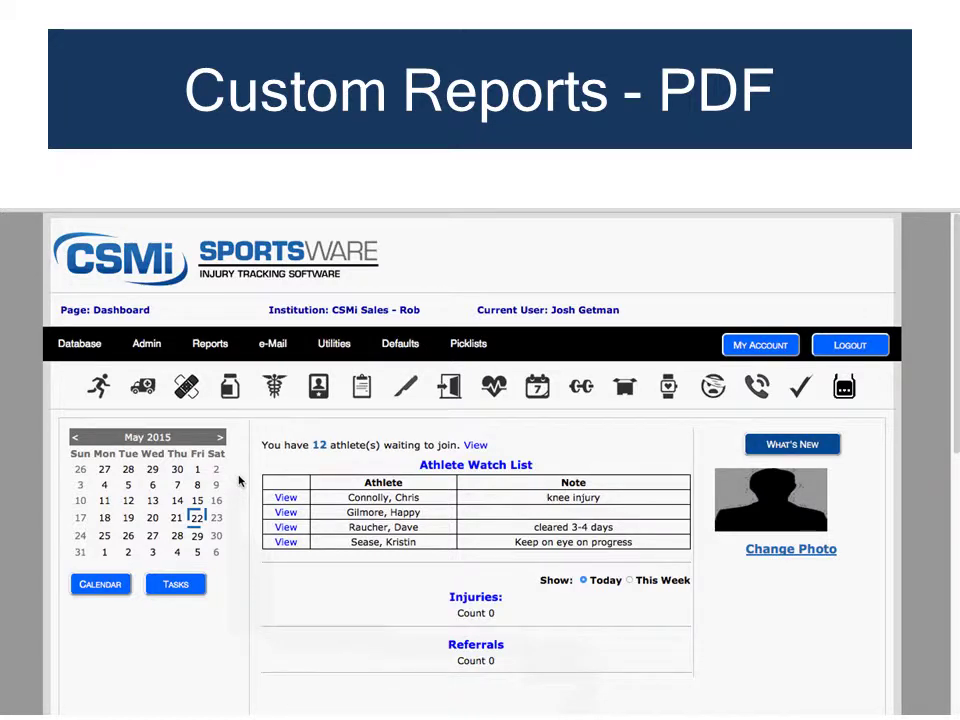
Show the Standard, Excel and Custom report categories from the dashboard
{"action": "left_click", "coordinate": [209, 353]}
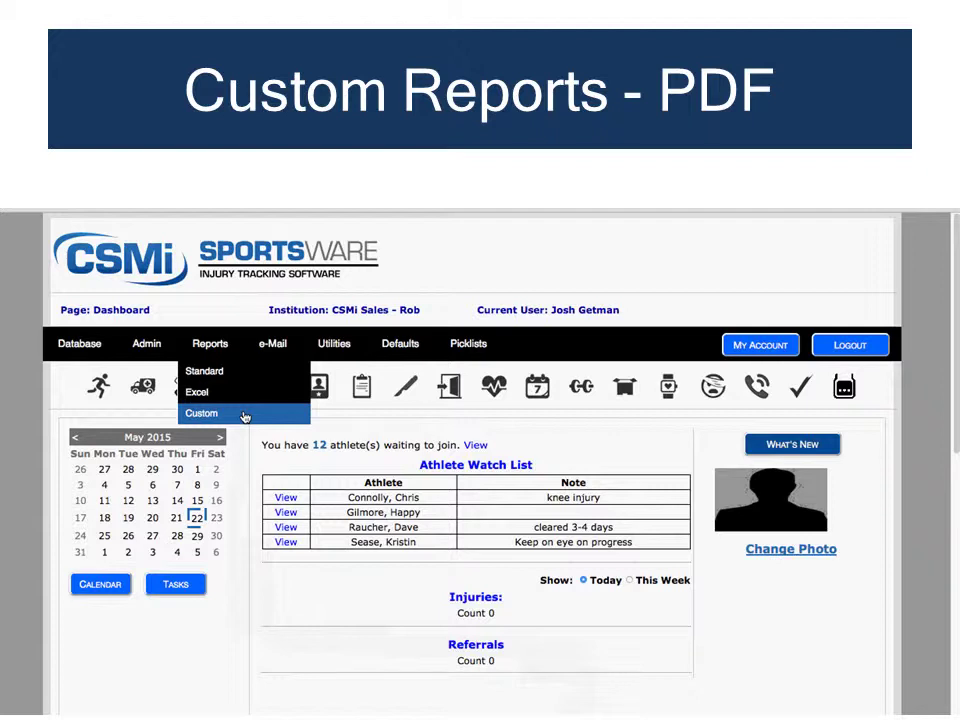
Start a new custom report with Count as the report type
{"action": "left_click", "coordinate": [244, 416]}
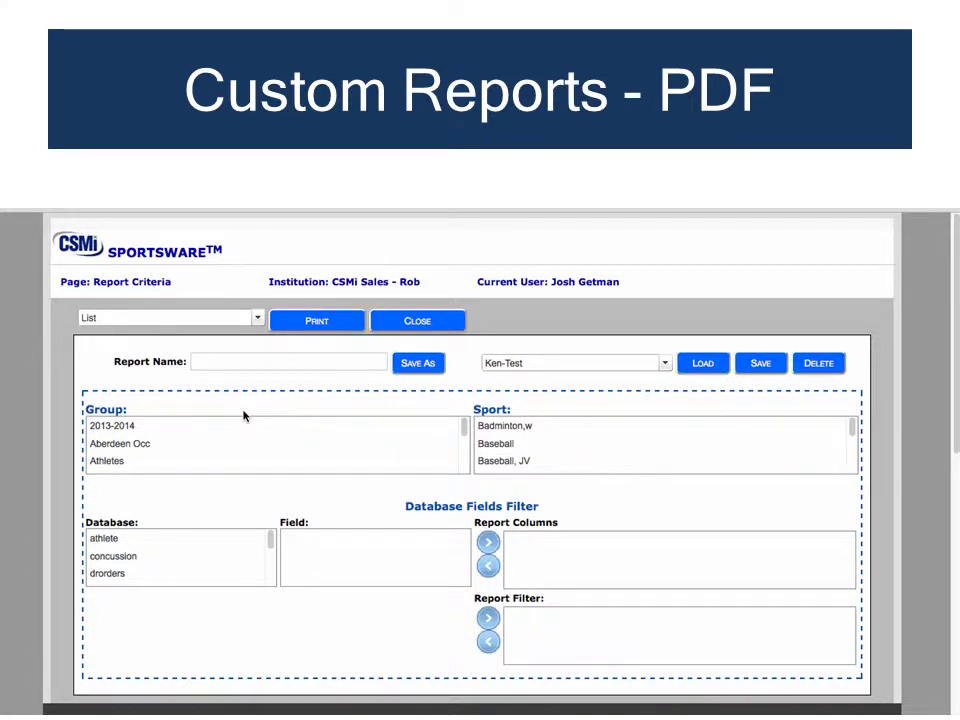
{"action": "left_click", "coordinate": [257, 318]}
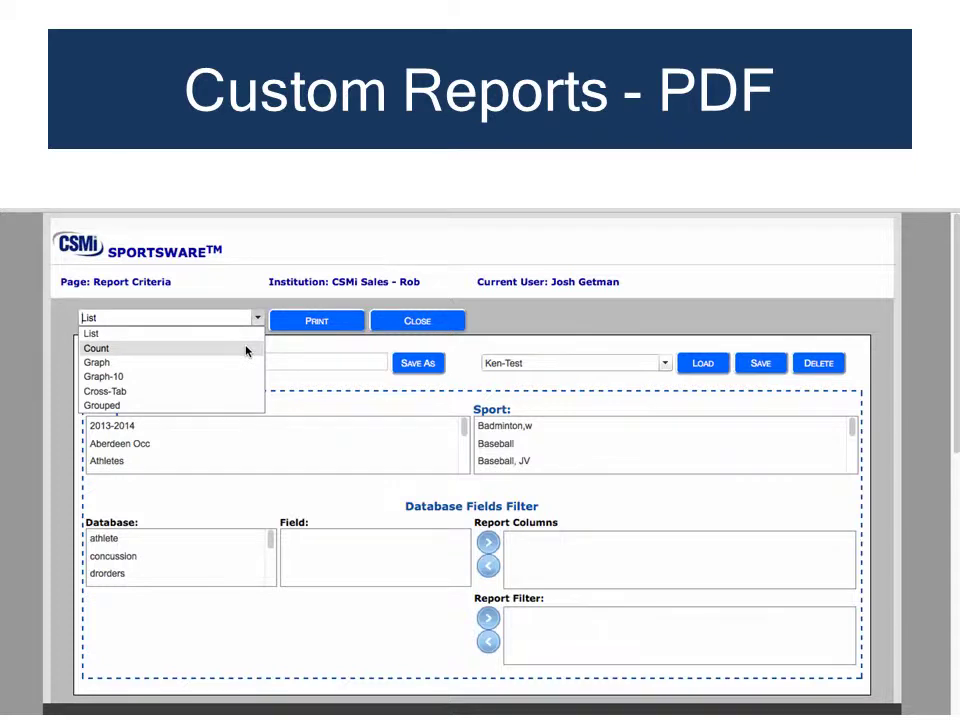
{"action": "left_click", "coordinate": [246, 349]}
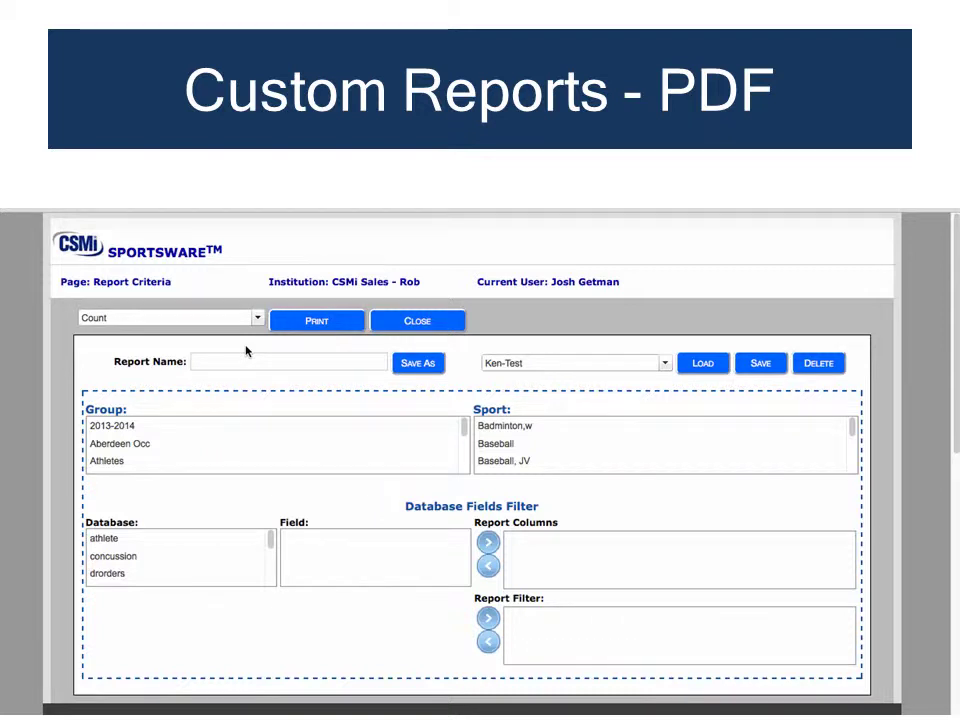
Add the injury database's Injury field as a report column
{"action": "left_click", "coordinate": [189, 540]}
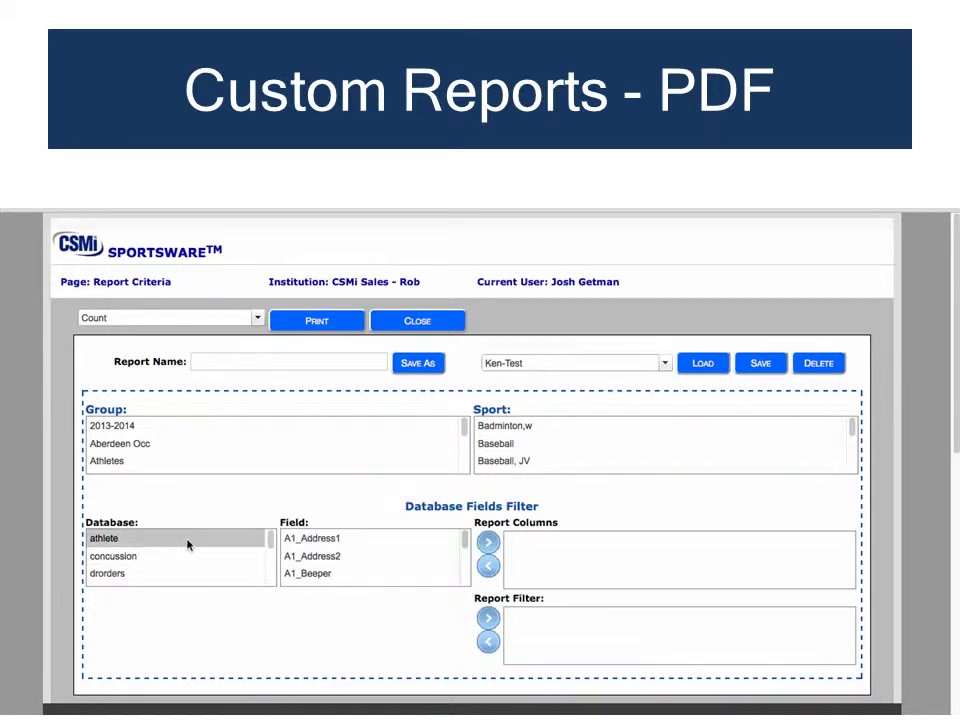
{"action": "left_click", "coordinate": [176, 573]}
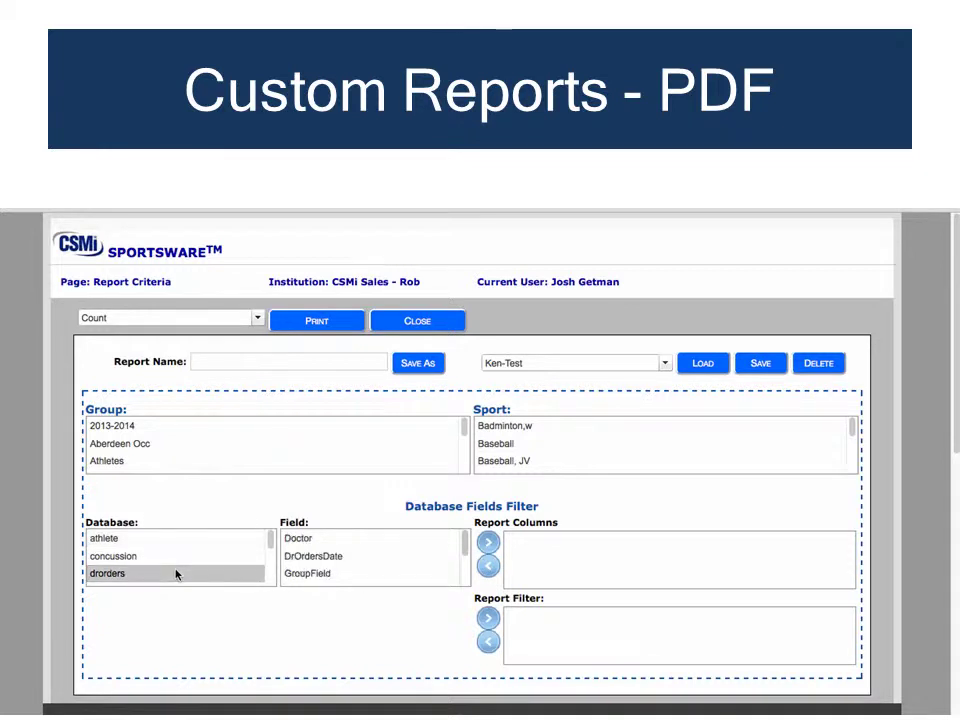
{"action": "scroll", "coordinate": [203, 574], "scroll_direction": "down", "scroll_amount": 1}
{"action": "scroll", "coordinate": [268, 572], "scroll_direction": "down", "scroll_amount": 5}
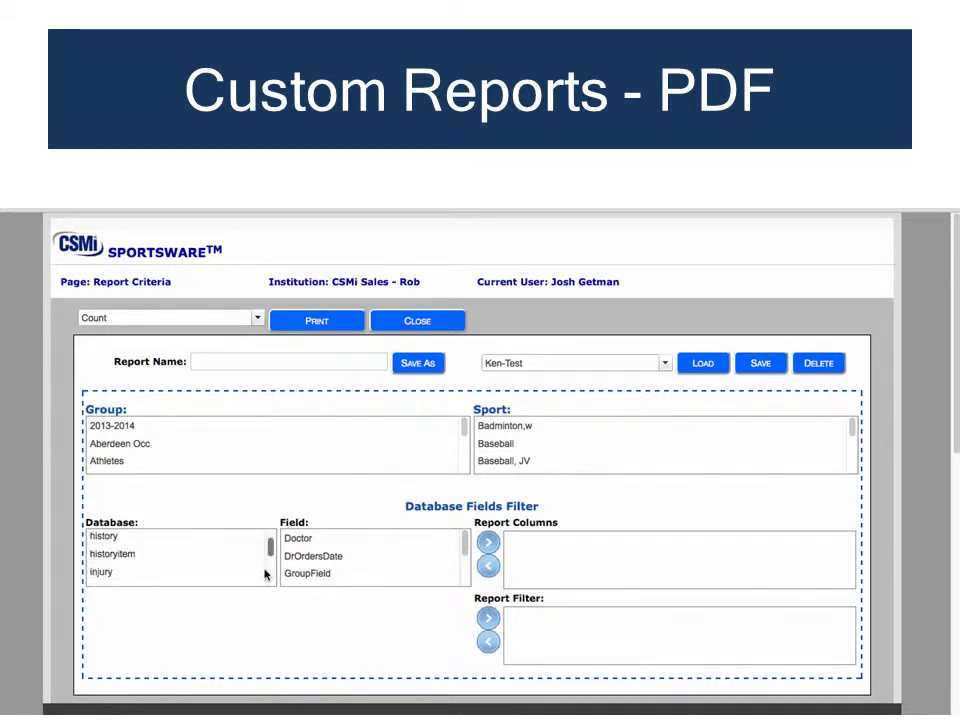
{"action": "left_click", "coordinate": [249, 574]}
{"action": "scroll", "coordinate": [425, 570], "scroll_direction": "down", "scroll_amount": 5}
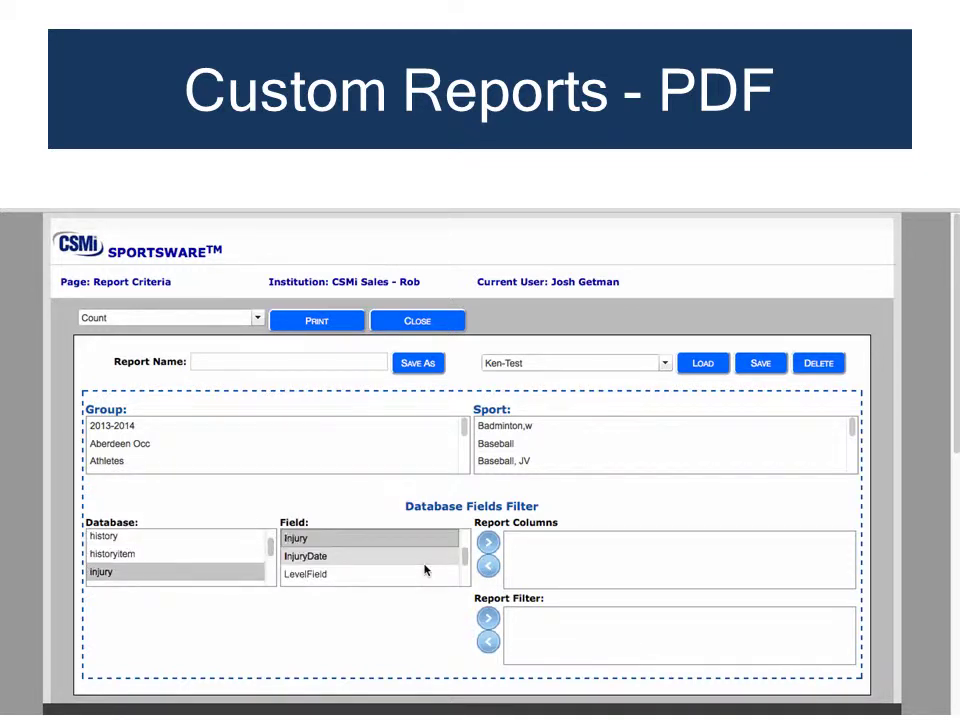
{"action": "left_click", "coordinate": [487, 542]}
Add a filter matching injury.Injury to Concussion
{"action": "left_click", "coordinate": [532, 546]}
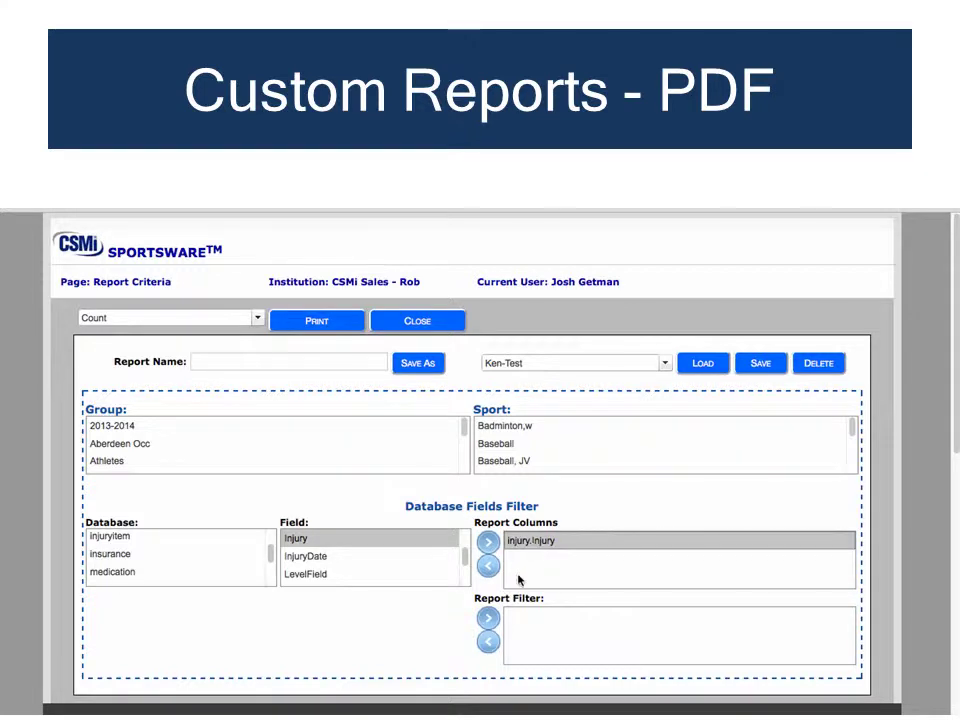
{"action": "left_click", "coordinate": [489, 619]}
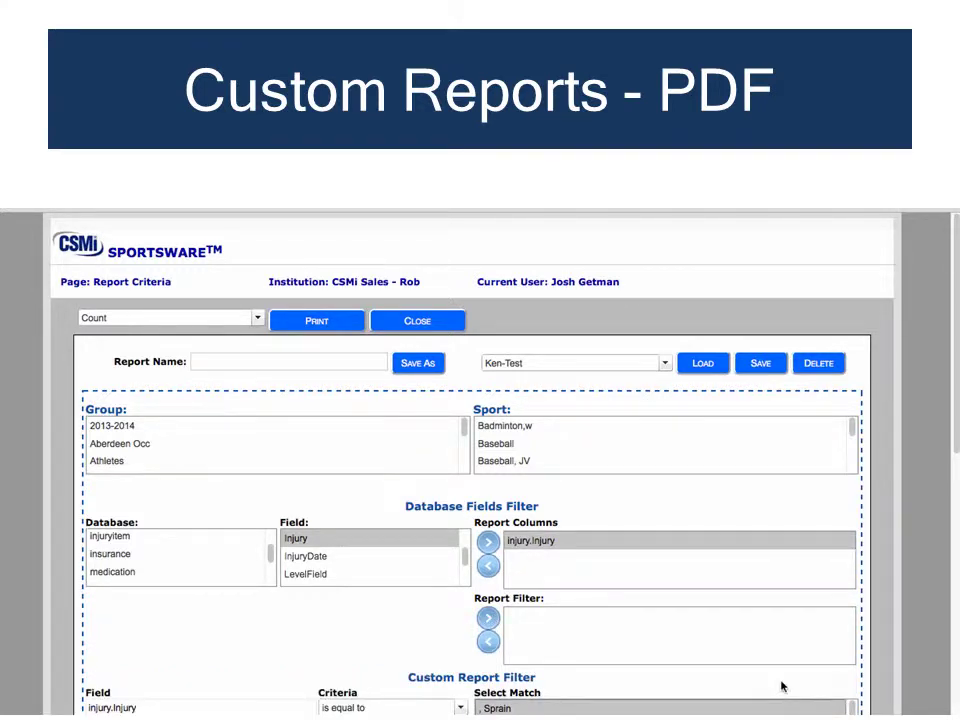
{"action": "scroll", "coordinate": [784, 688], "scroll_direction": "down", "scroll_amount": 2}
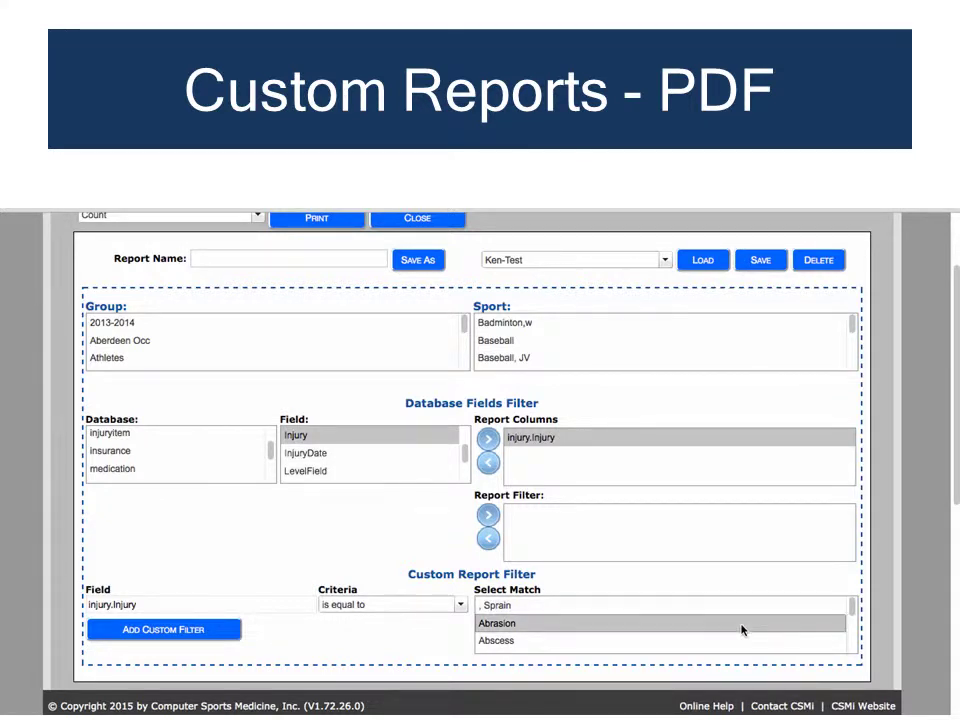
{"action": "scroll", "coordinate": [741, 628], "scroll_direction": "down", "scroll_amount": 5}
{"action": "scroll", "coordinate": [648, 628], "scroll_direction": "down", "scroll_amount": 2}
{"action": "scroll", "coordinate": [628, 634], "scroll_direction": "down", "scroll_amount": 2}
{"action": "left_click", "coordinate": [617, 644]}
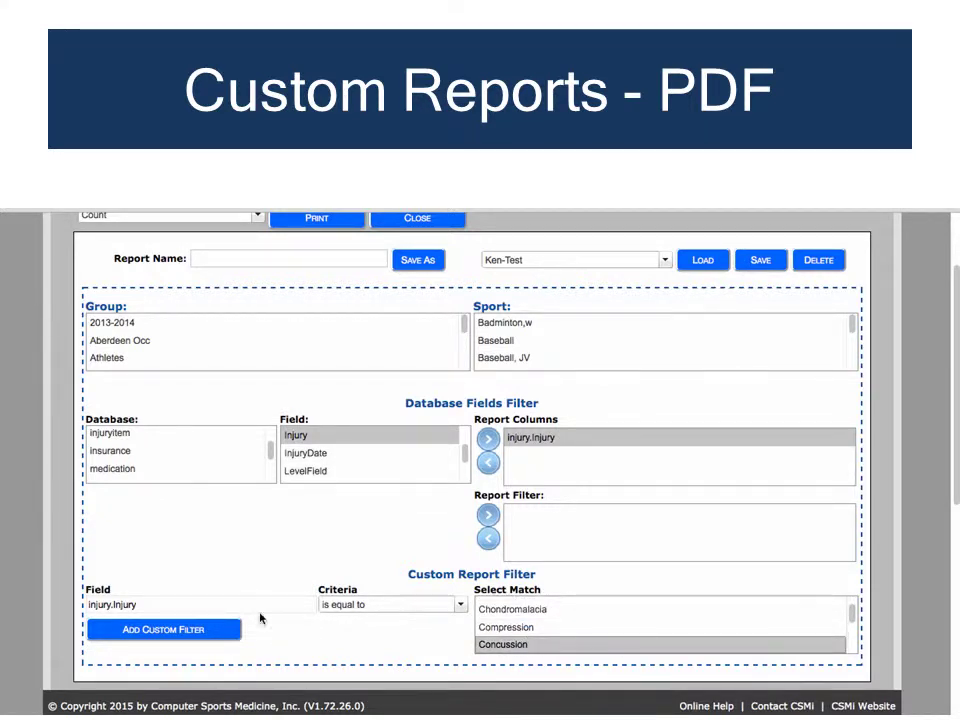
{"action": "left_click", "coordinate": [166, 630]}
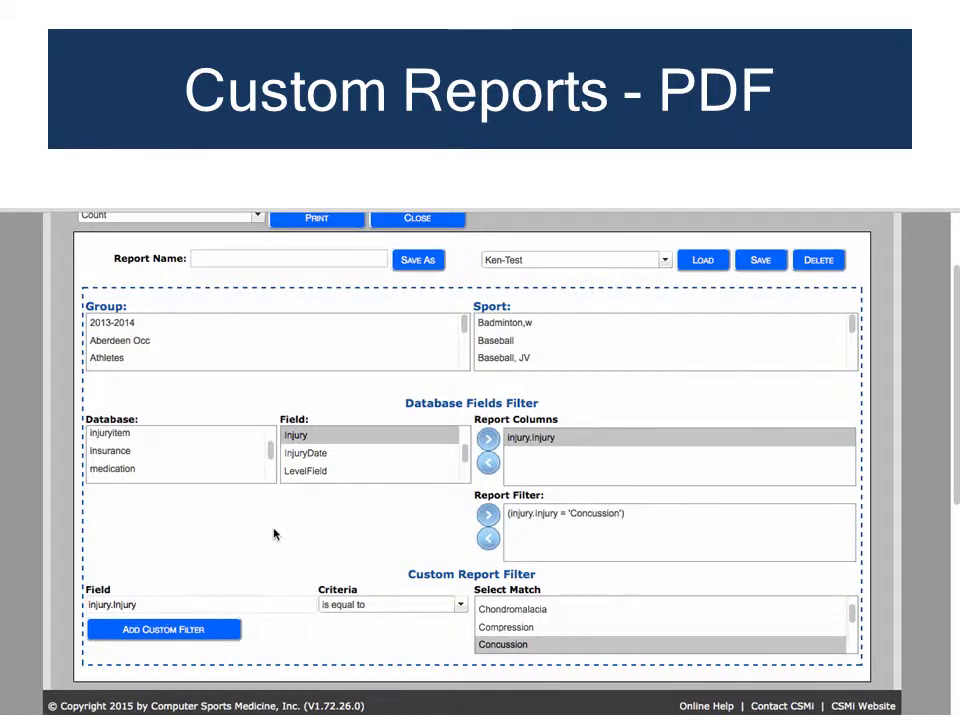
Add an injury.InjuryDate filter from 09/01/2014 to 05/22/2015
{"action": "left_click", "coordinate": [308, 455]}
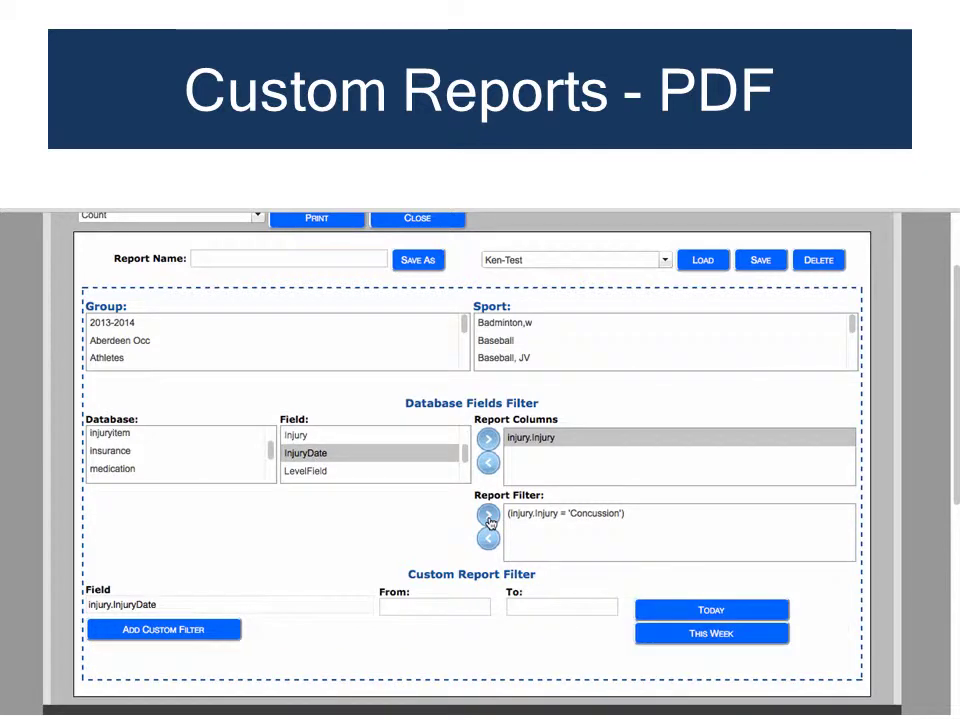
{"action": "left_click", "coordinate": [439, 607]}
{"action": "left_click", "coordinate": [360, 463]}
{"action": "left_click", "coordinate": [360, 463]}
{"action": "left_click", "coordinate": [360, 463]}
{"action": "left_click", "coordinate": [360, 463]}
{"action": "left_click", "coordinate": [360, 463]}
{"action": "left_click", "coordinate": [360, 463]}
{"action": "left_click", "coordinate": [360, 463]}
{"action": "left_click", "coordinate": [360, 463]}
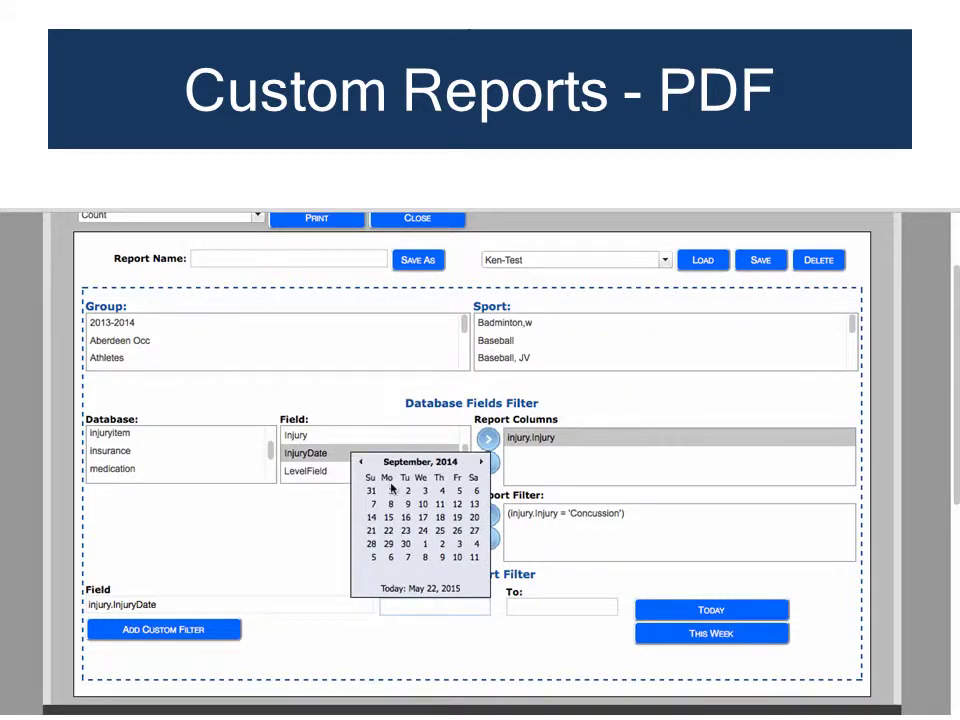
{"action": "left_click", "coordinate": [391, 491]}
{"action": "left_click", "coordinate": [538, 605]}
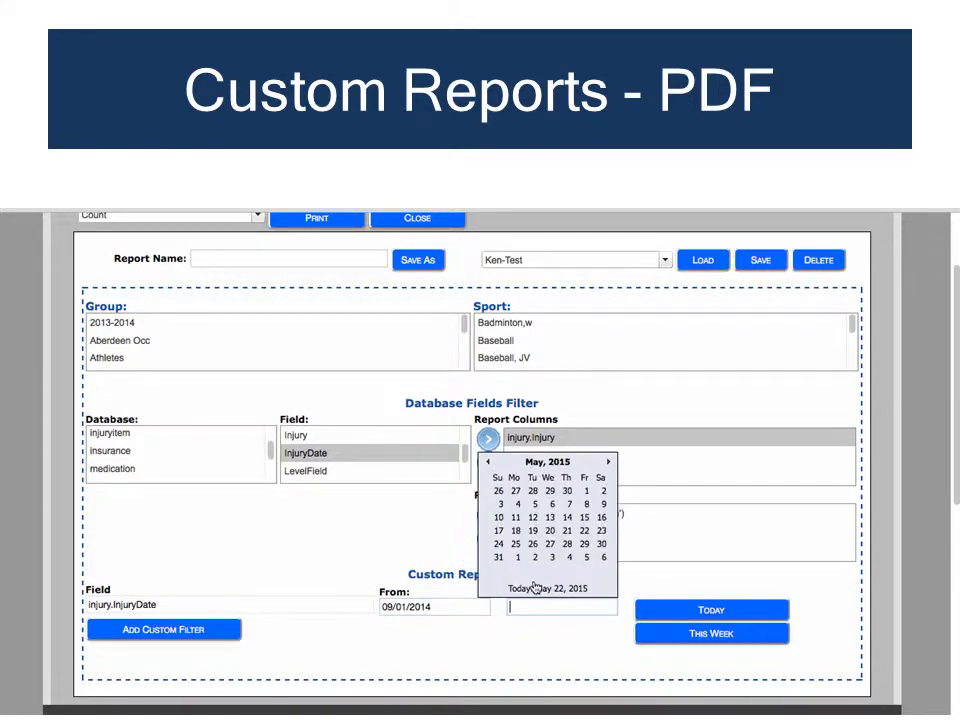
{"action": "left_click", "coordinate": [535, 582]}
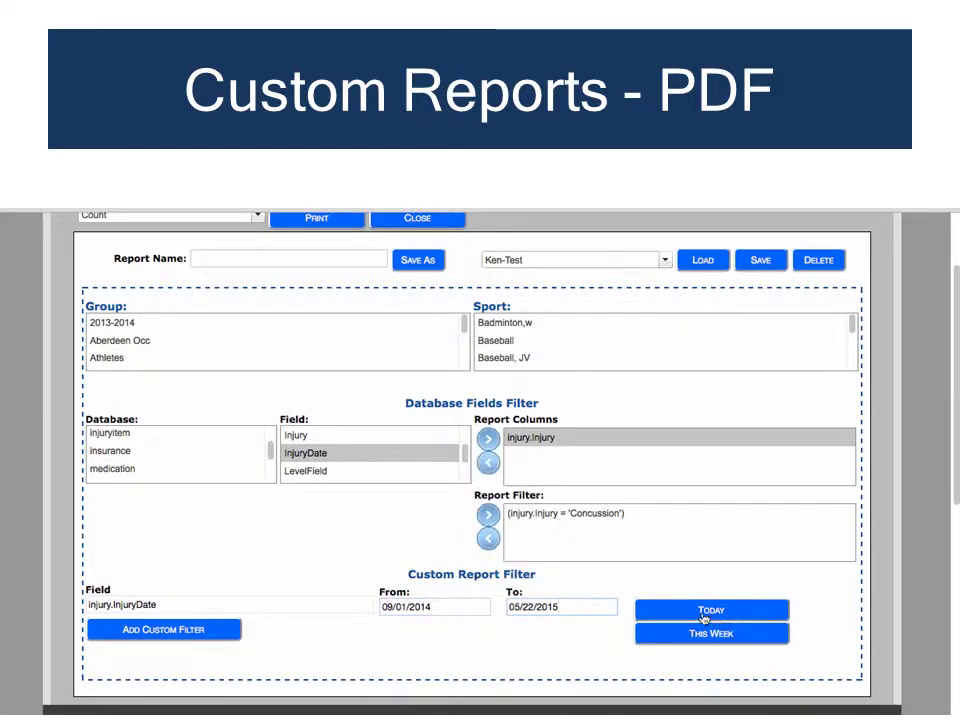
{"action": "left_click", "coordinate": [185, 630]}
{"action": "left_click", "coordinate": [588, 546]}
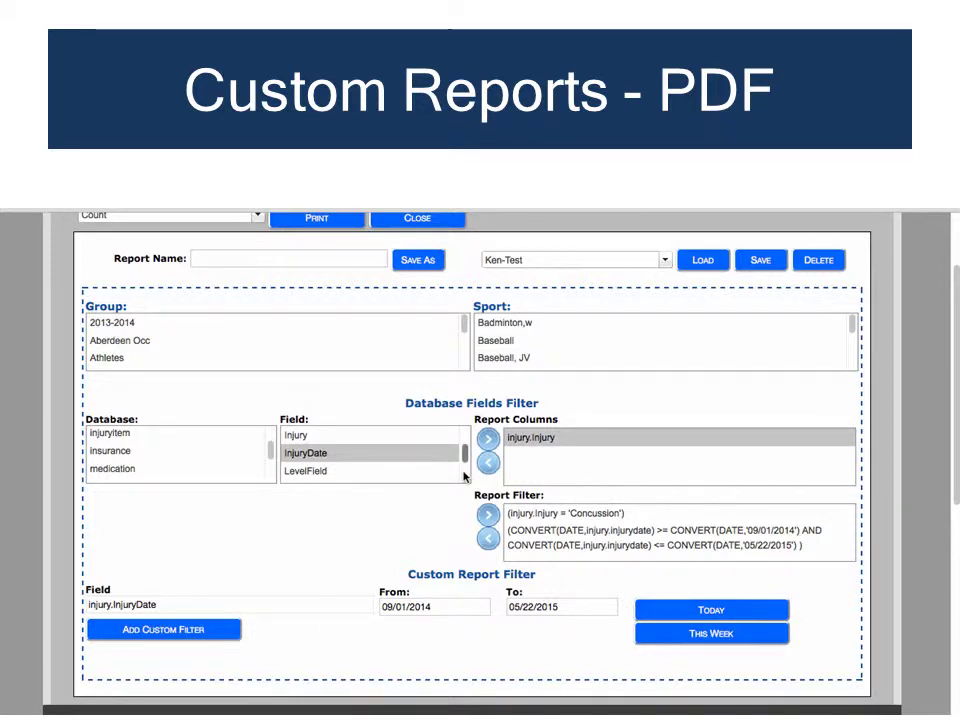
Add injury.Sport as a second column and print the Count report to PDF
{"action": "scroll", "coordinate": [463, 477], "scroll_direction": "down", "scroll_amount": 5}
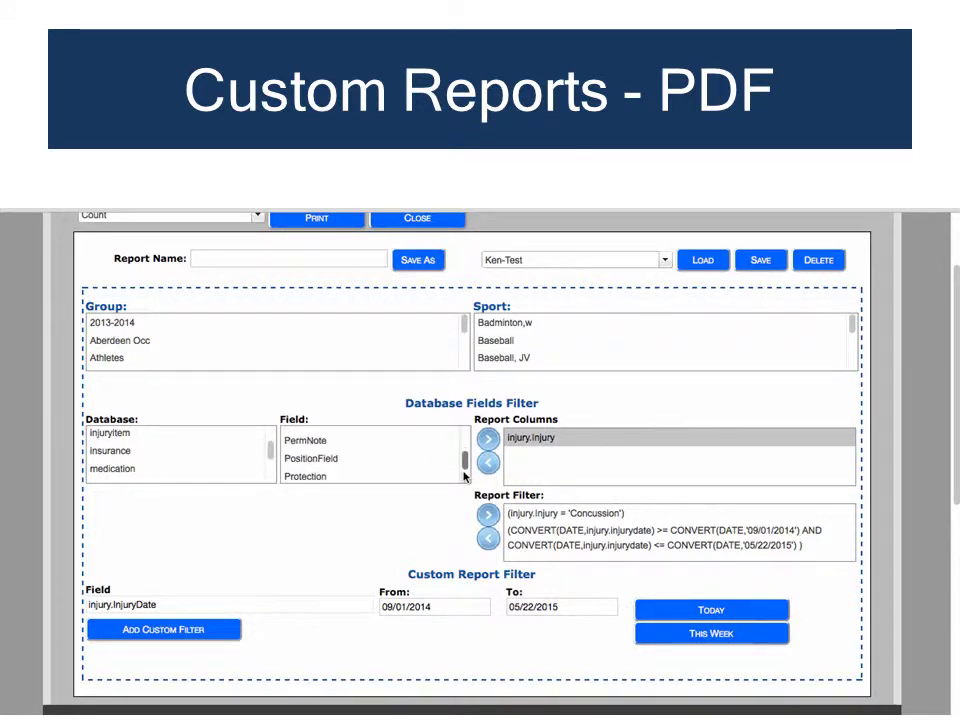
{"action": "scroll", "coordinate": [464, 477], "scroll_direction": "down", "scroll_amount": 3}
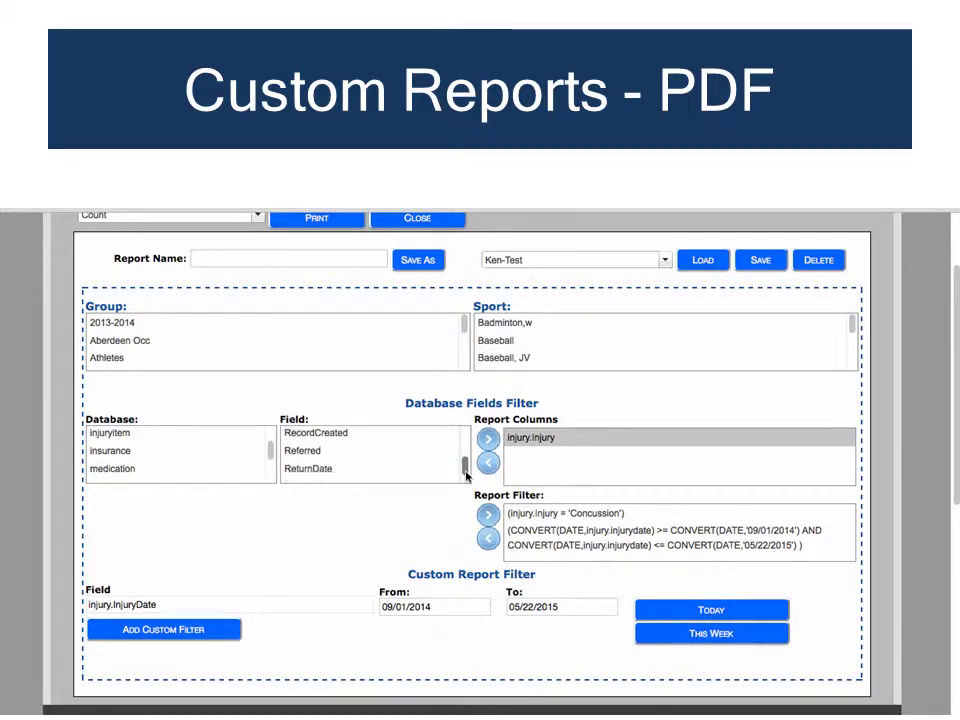
{"action": "left_click", "coordinate": [388, 466]}
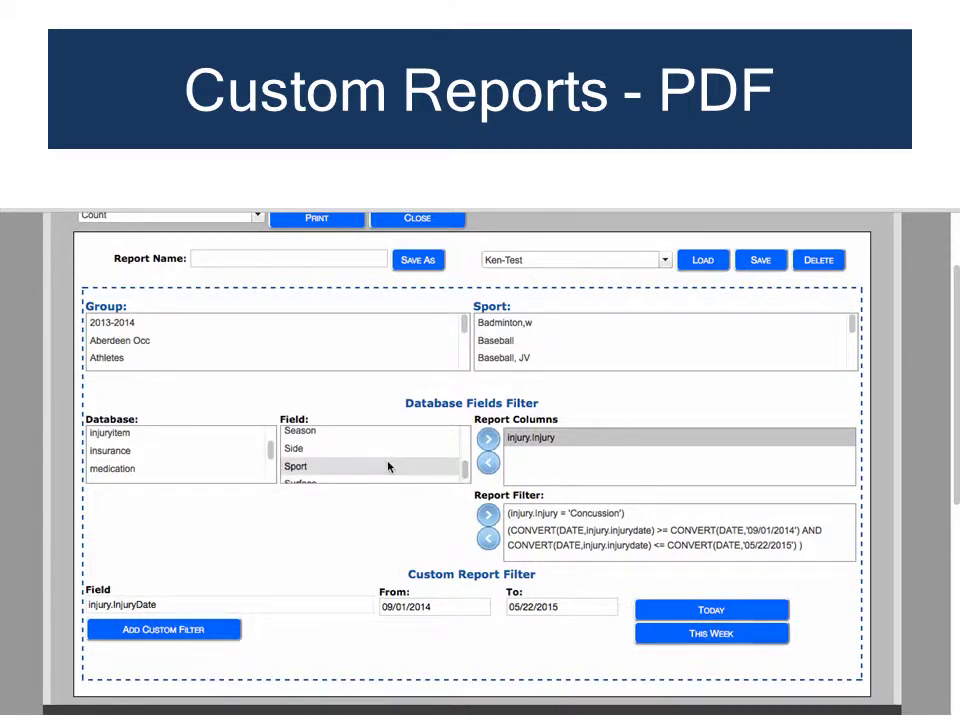
{"action": "left_click", "coordinate": [487, 442]}
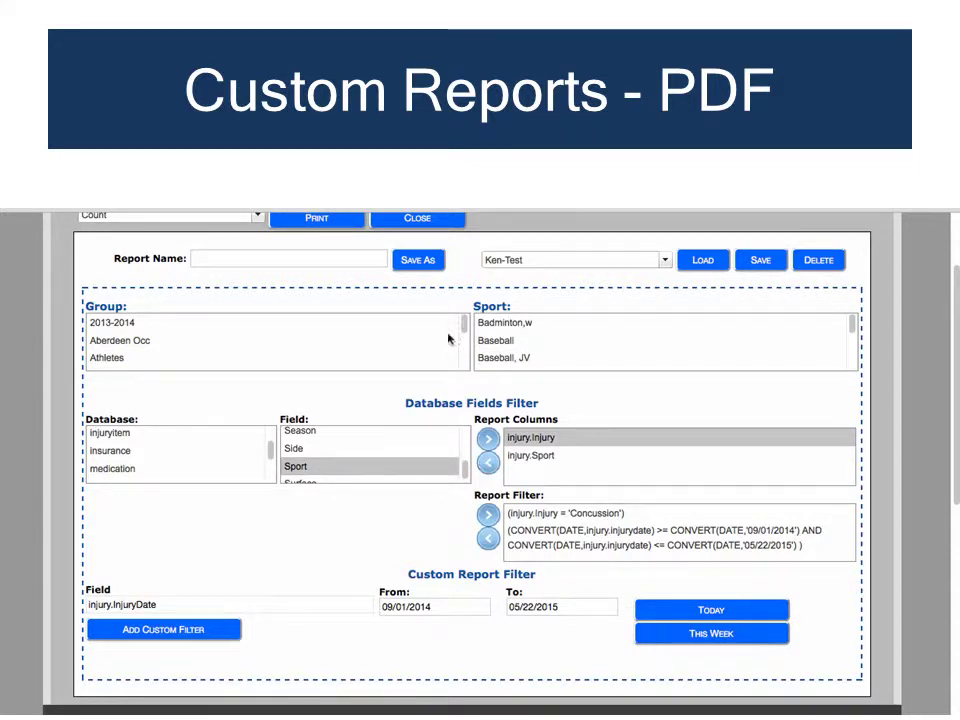
{"action": "left_click", "coordinate": [300, 219]}
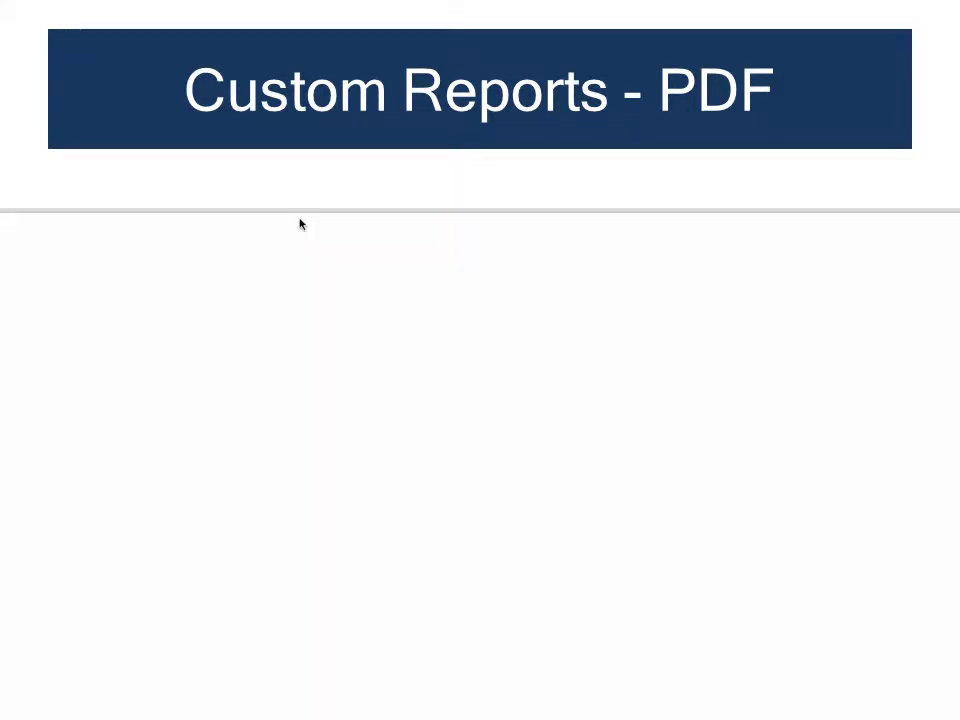